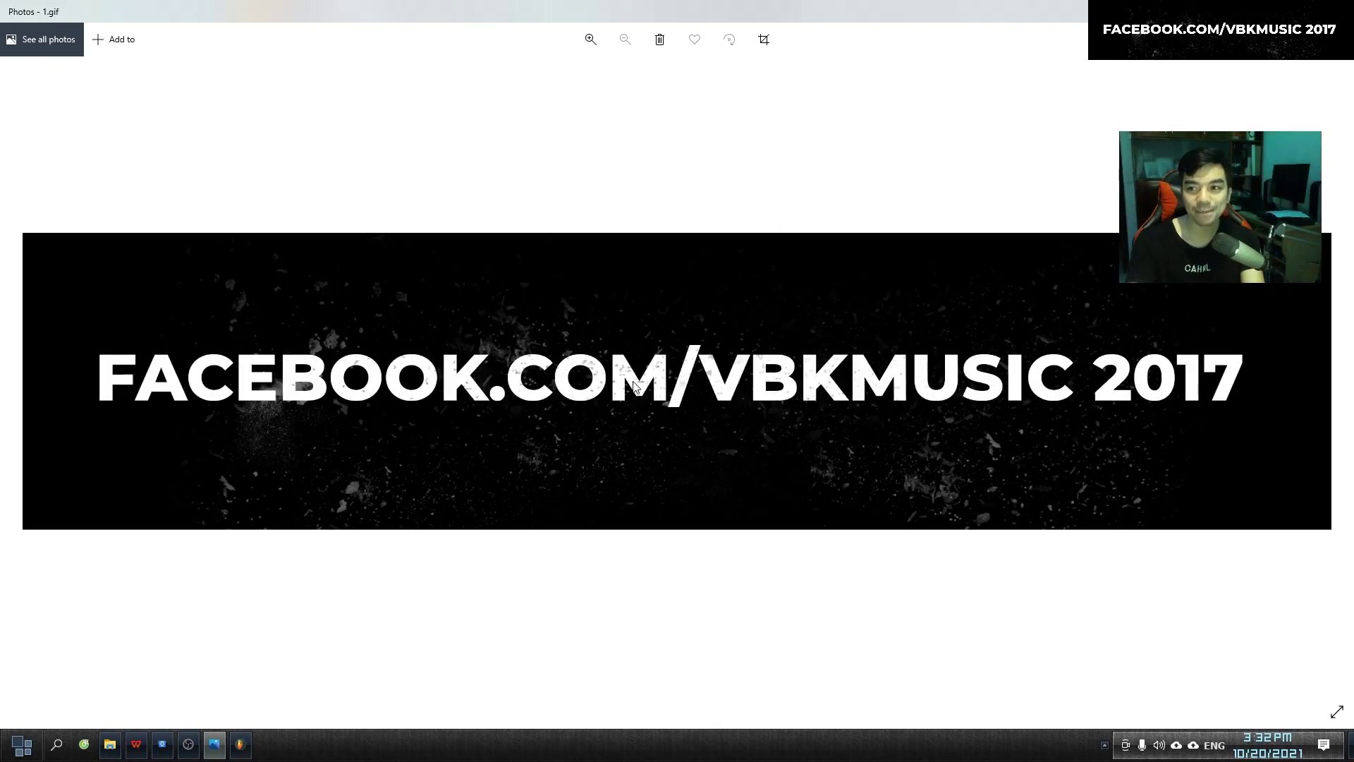
- Browse through the promotional schedule, service and course images, and close the photo viewer
key("Right")
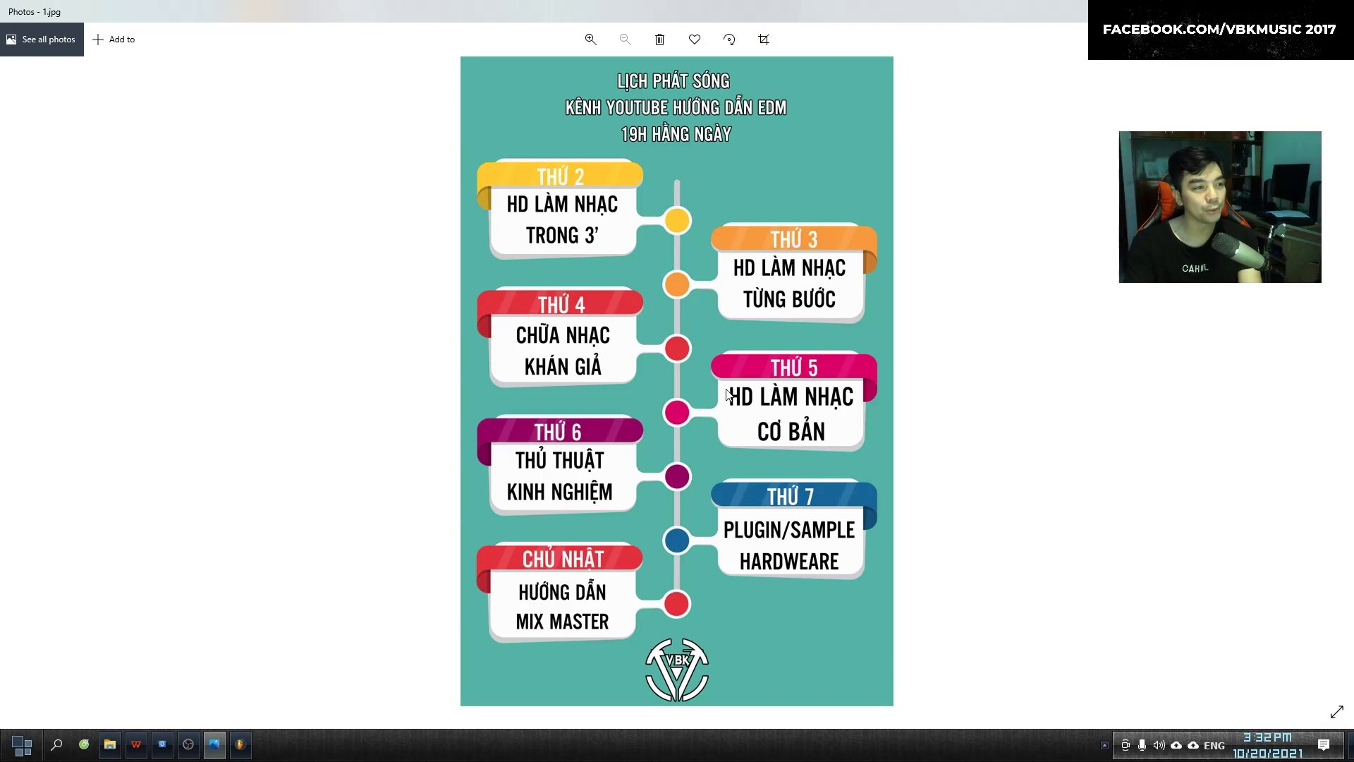
key("Right")
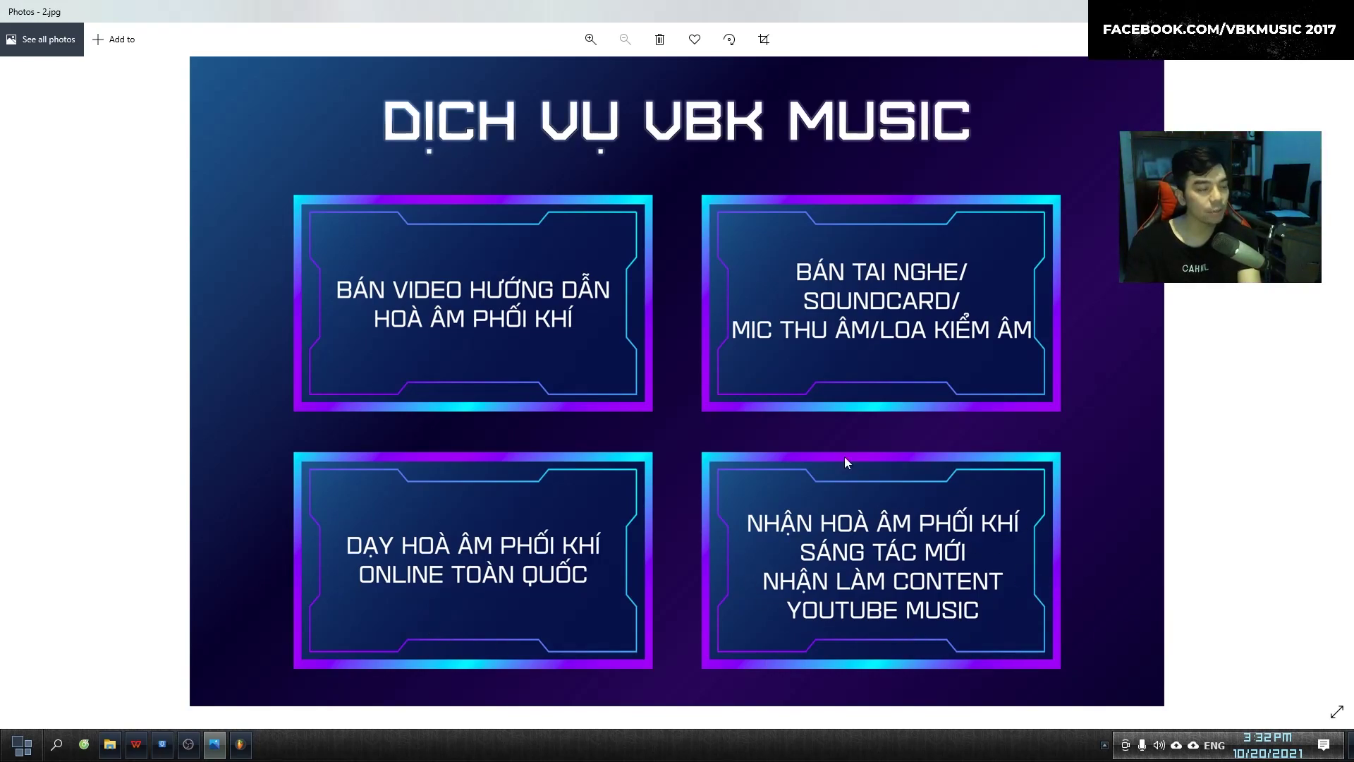
key("Right")
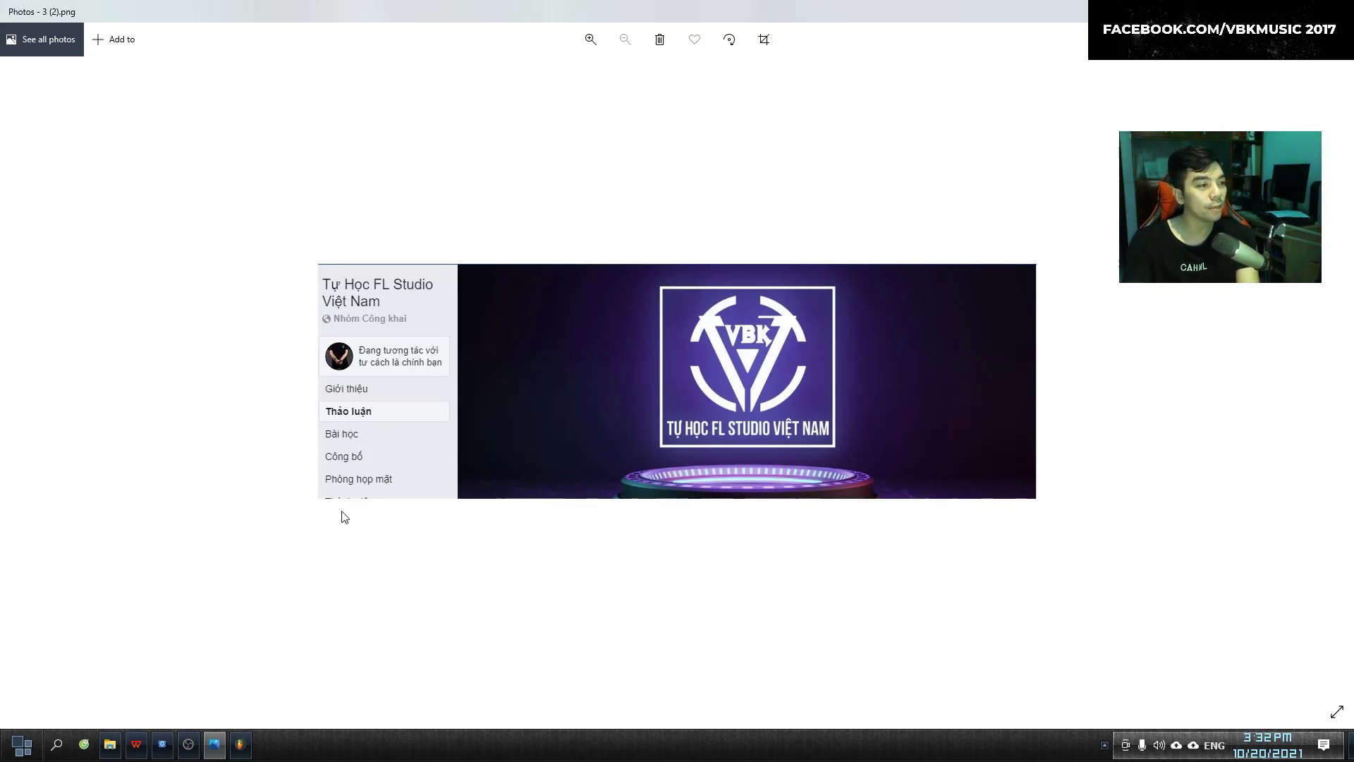
key("Right")
key("Right")
key("Right")
key("Right")
key("Right")
key("Right")
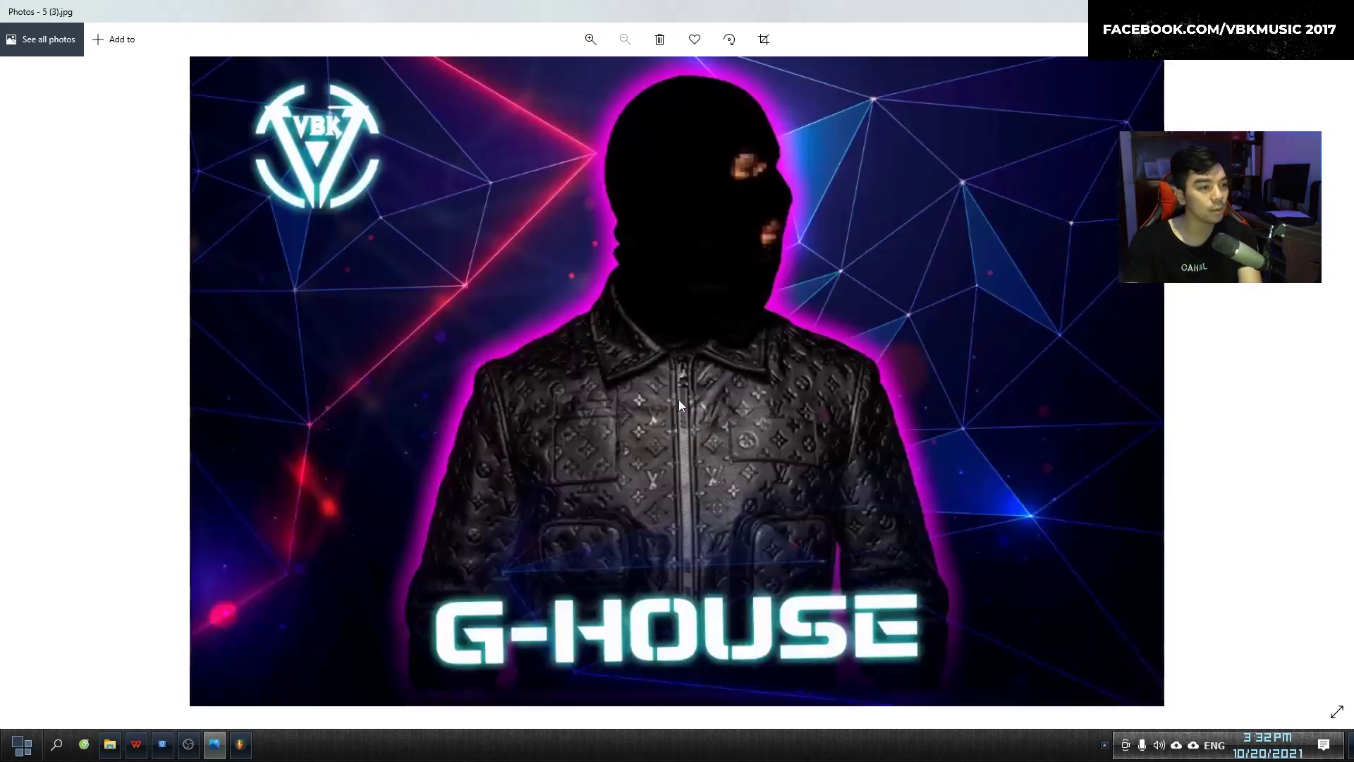
key("Right")
key("Right")
key("Right")
key("Right")
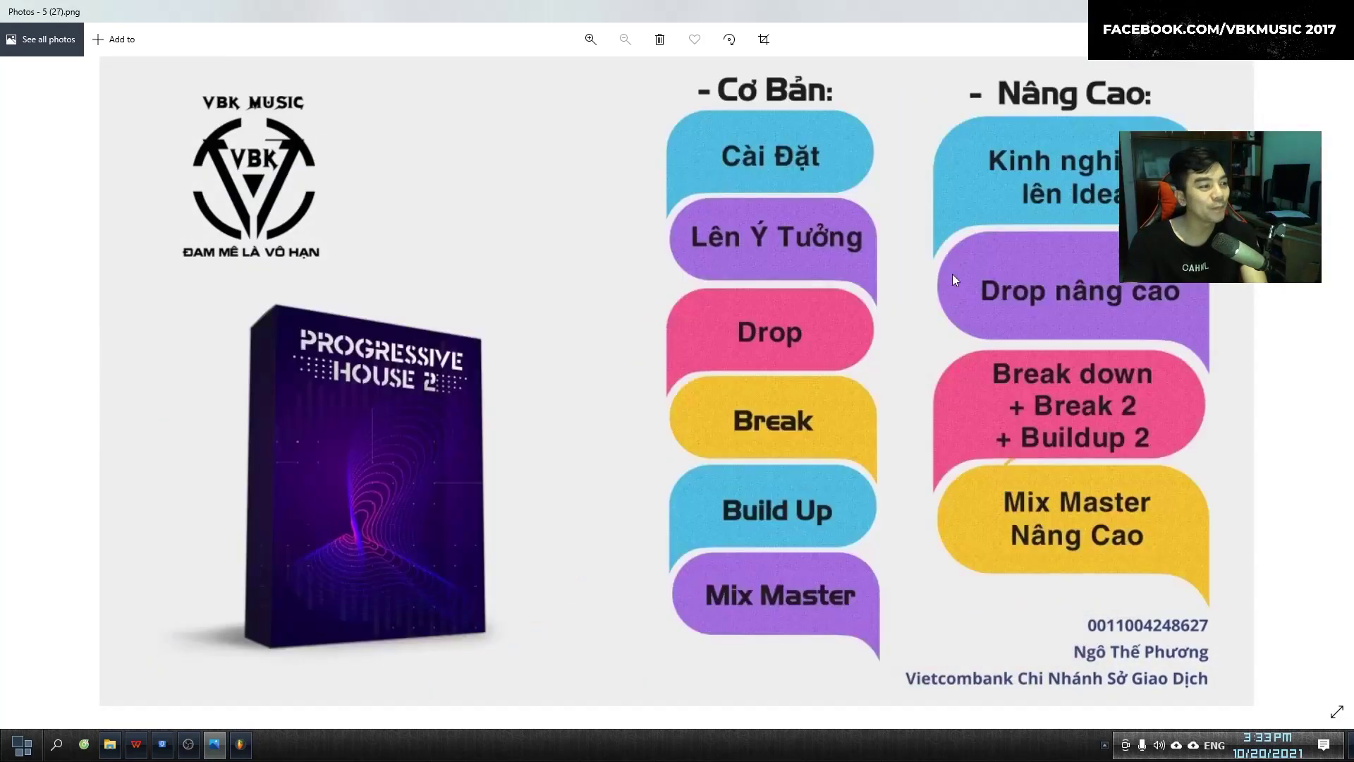
key("alt+F4")
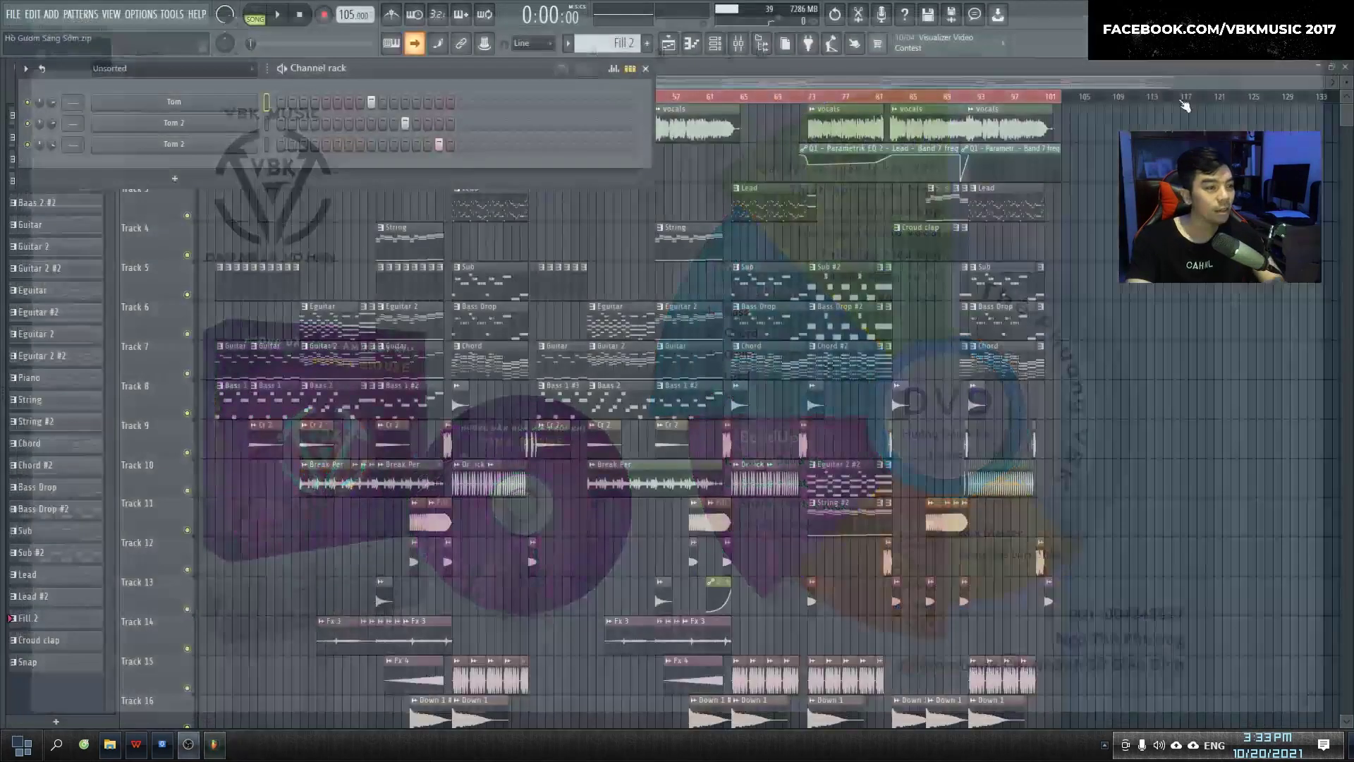
- Mute the vocals on Track 1 in the Playlist and set the playback position to bar 22
key("F6")
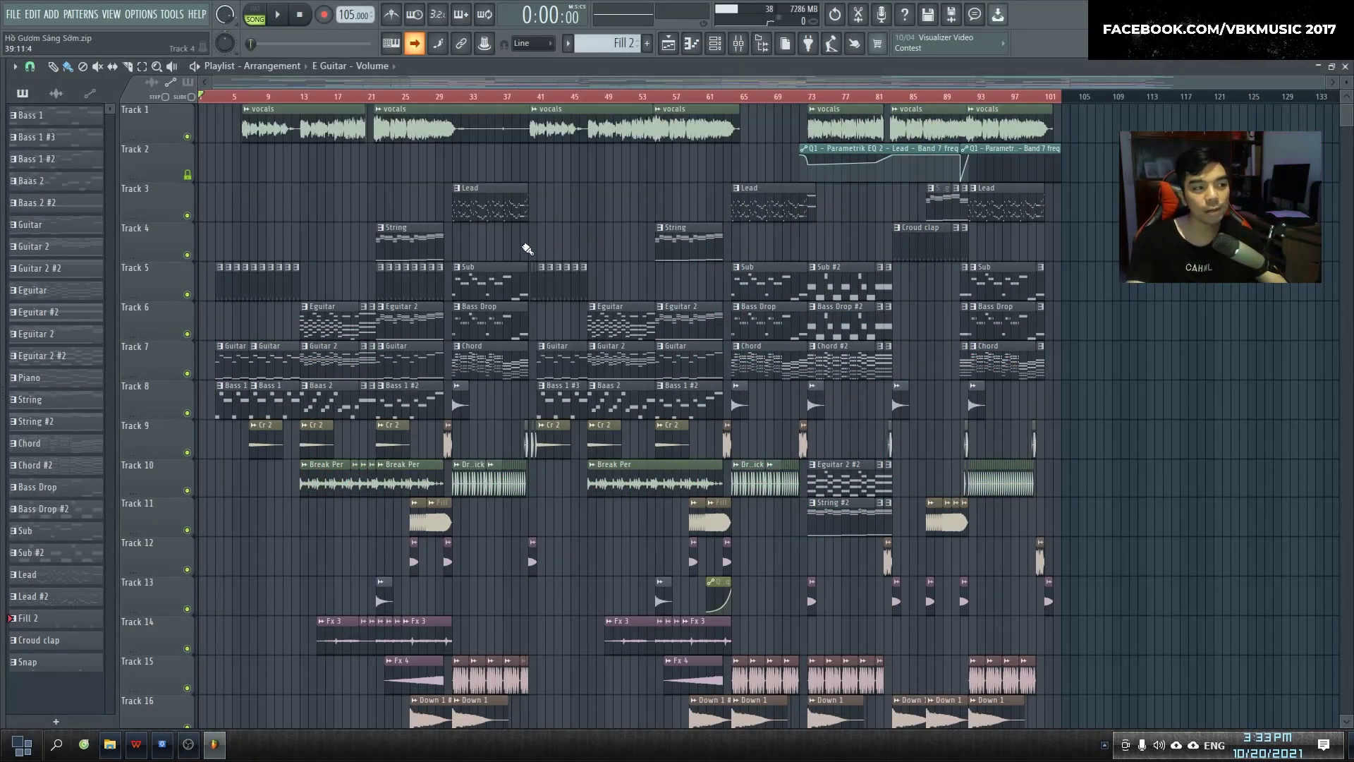
scroll(612, 251, "up", 3)
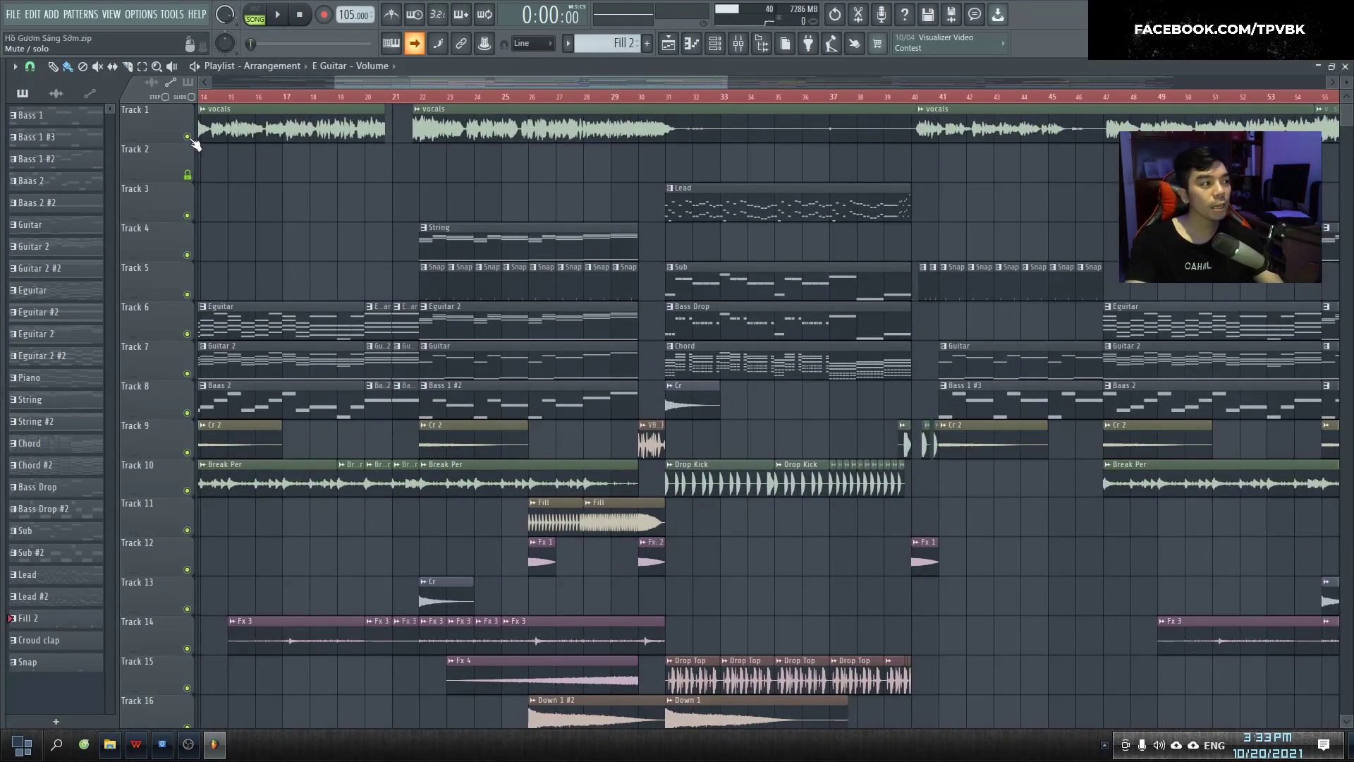
left_click(187, 137)
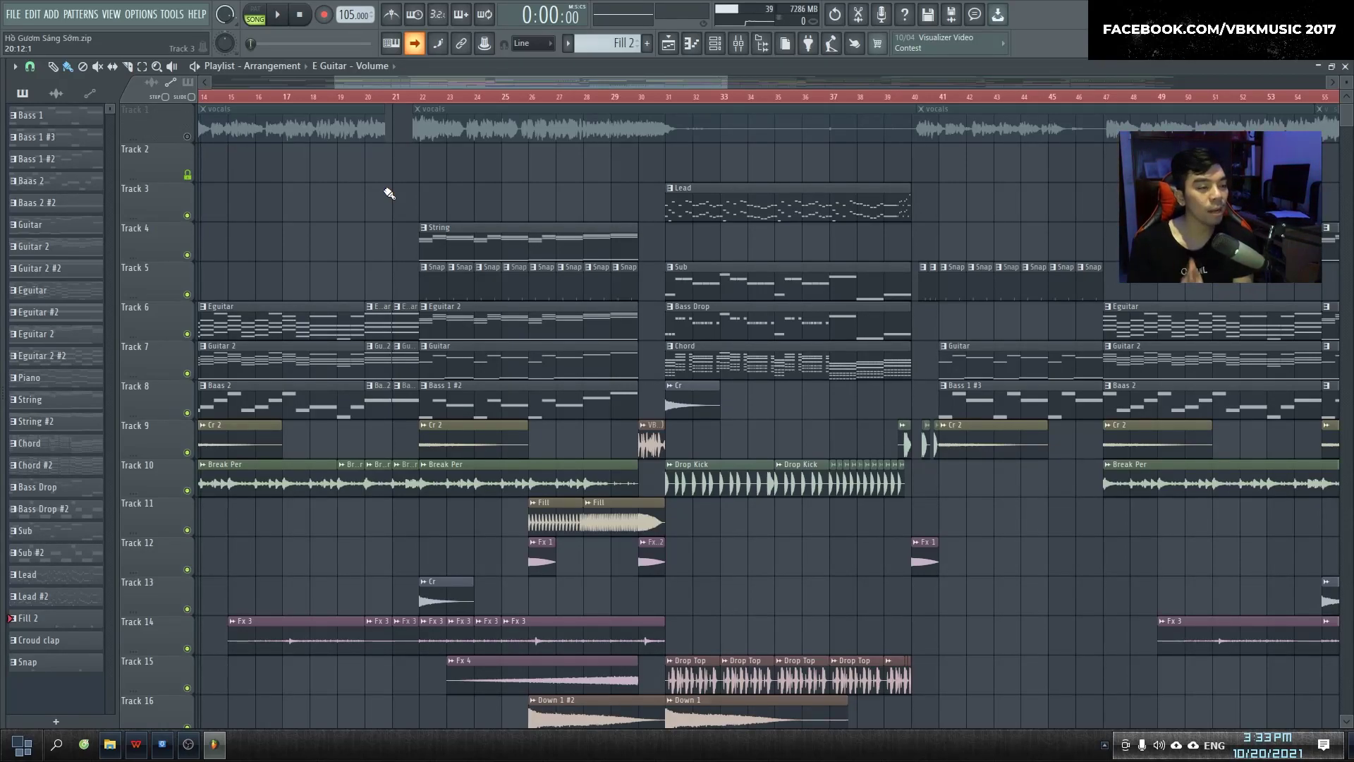
scroll(583, 213, "up", 3)
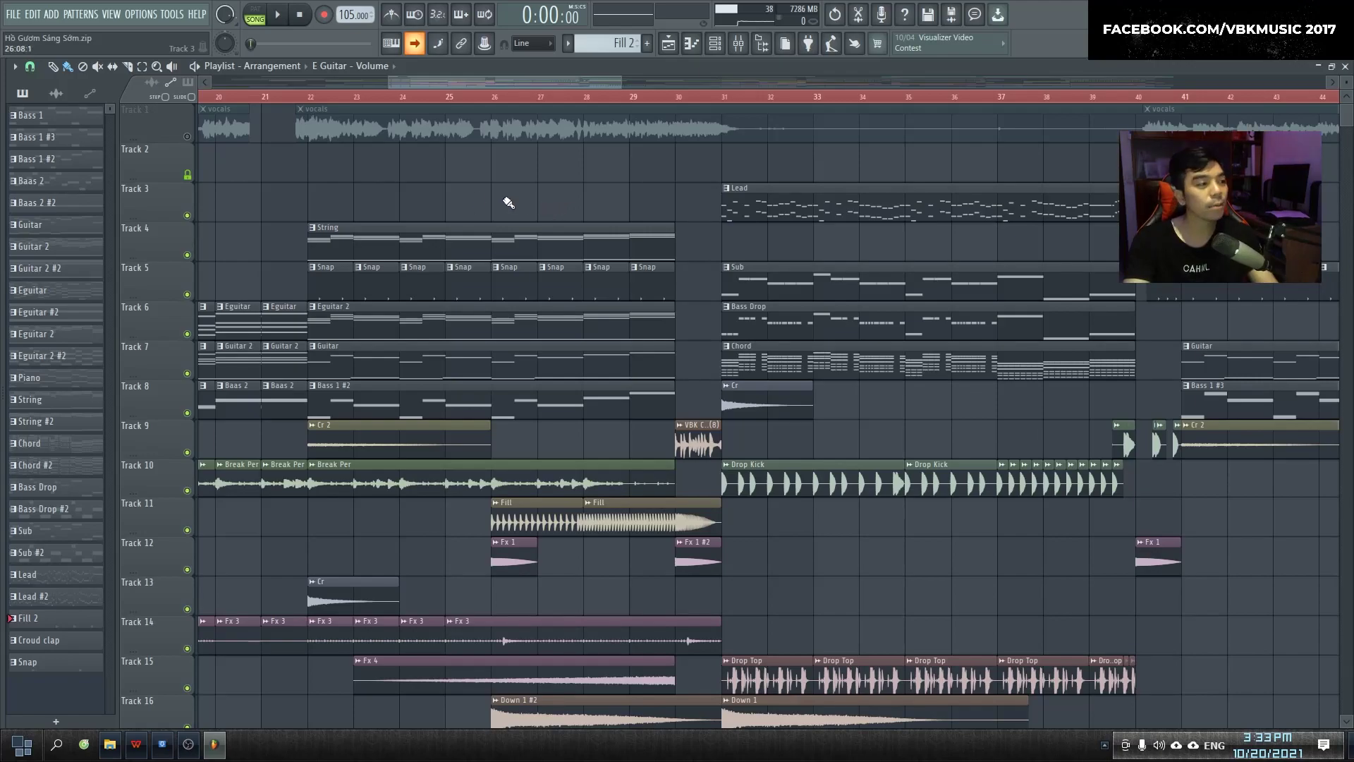
scroll(311, 98, "down", 2)
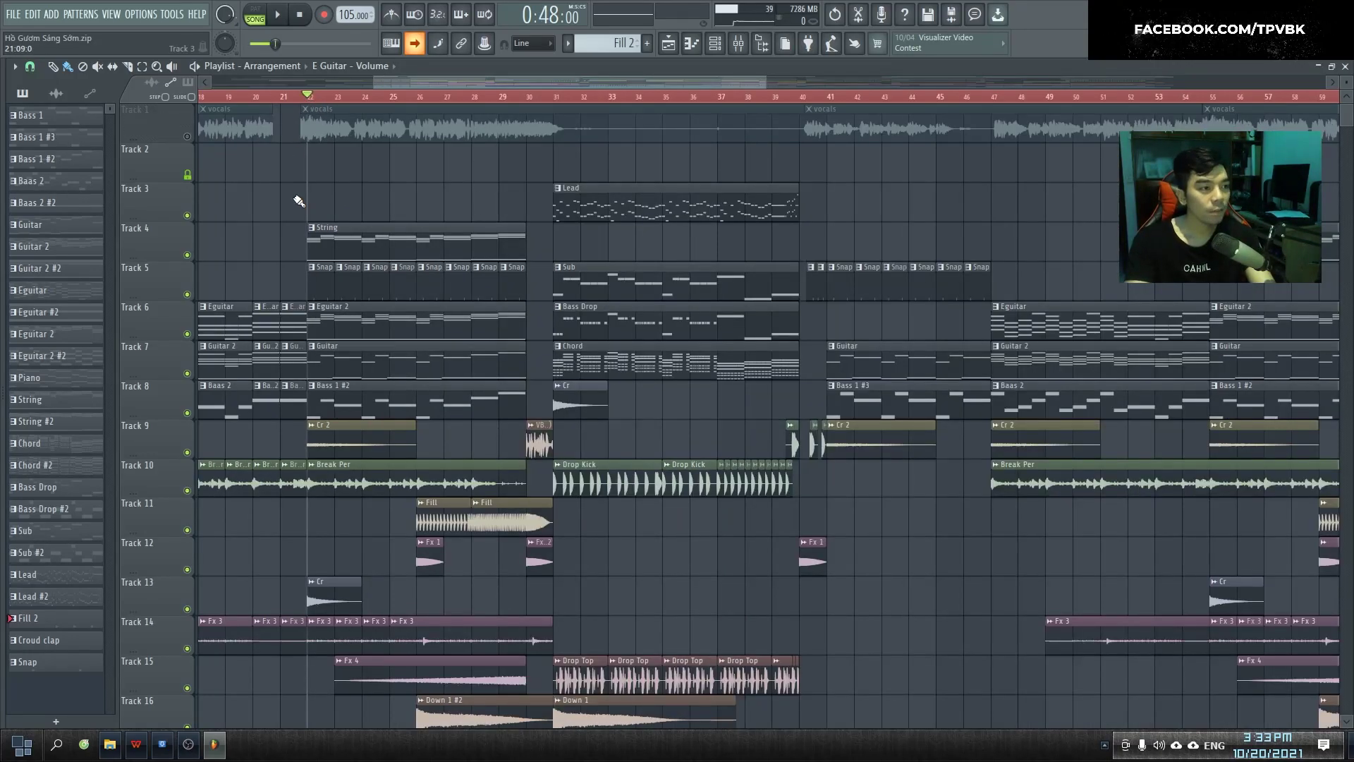
- Check the Headroom plugin on the Master mixer track and return to the Playlist
key("F9")
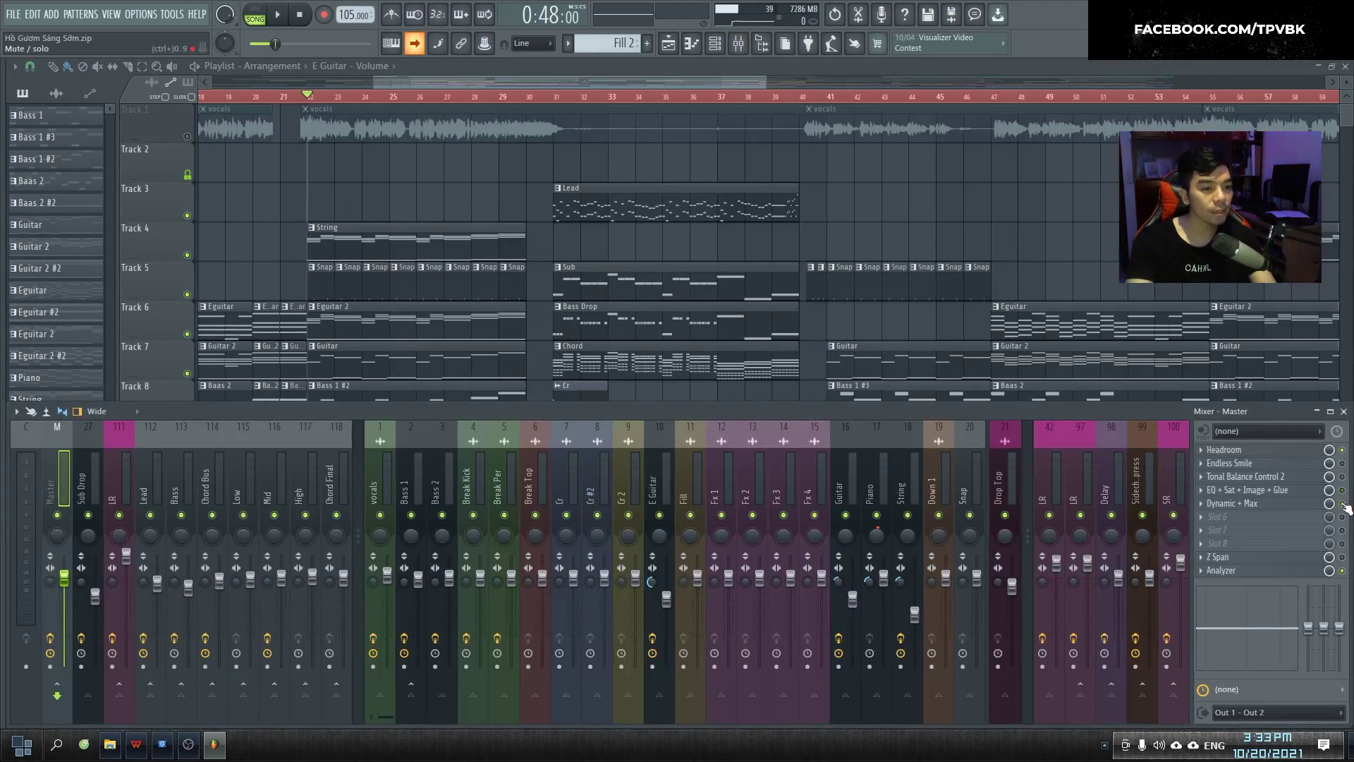
left_click(1266, 451)
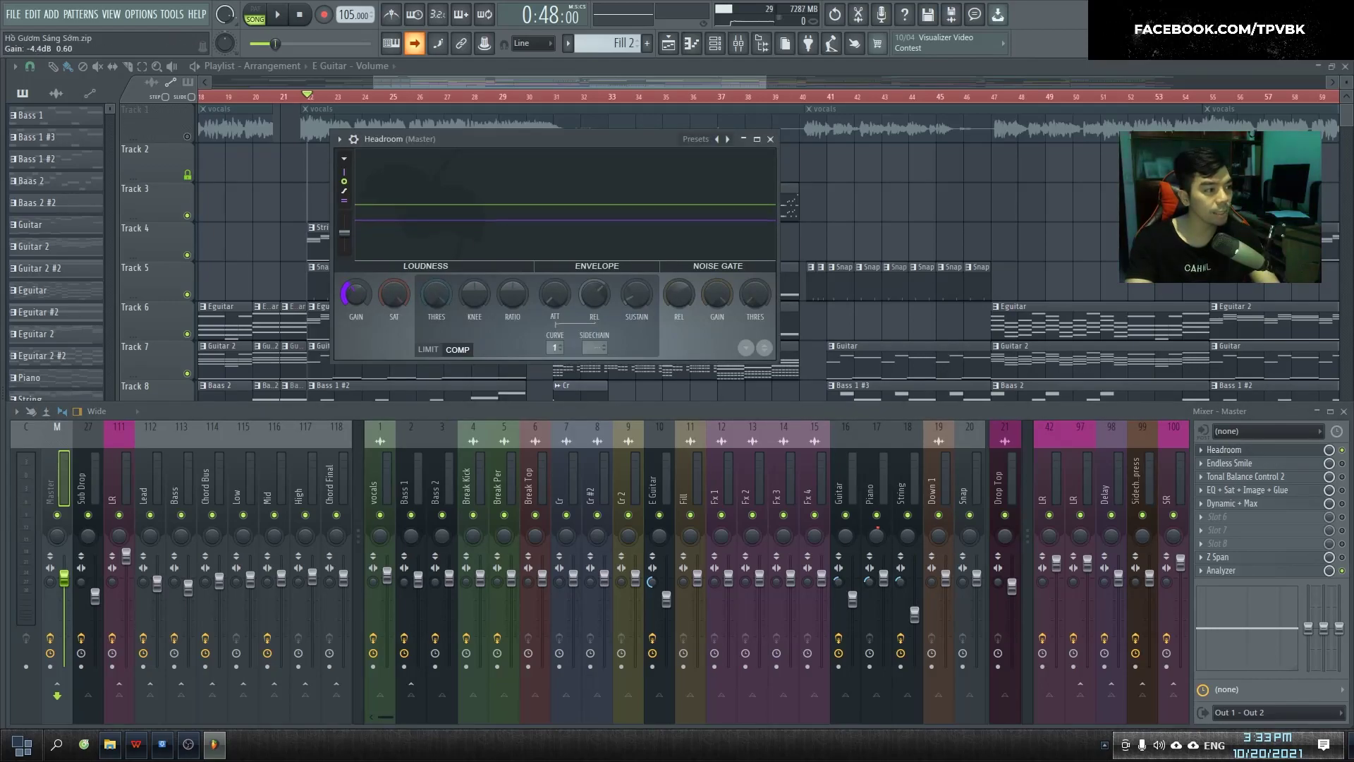
left_click(771, 139)
key("F9")
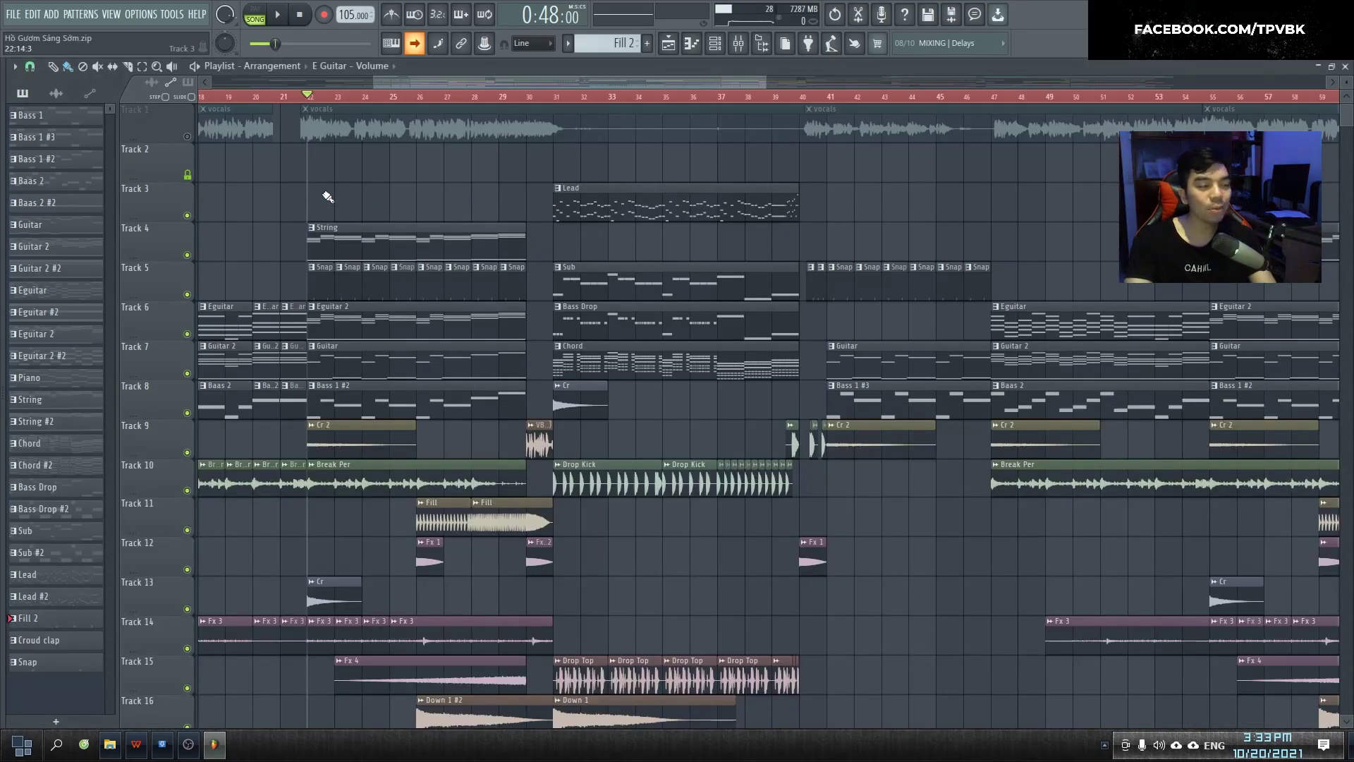
- Play the arrangement from bar 22 through the drop without vocals and stop playback
scroll(290, 206, "up", 3)
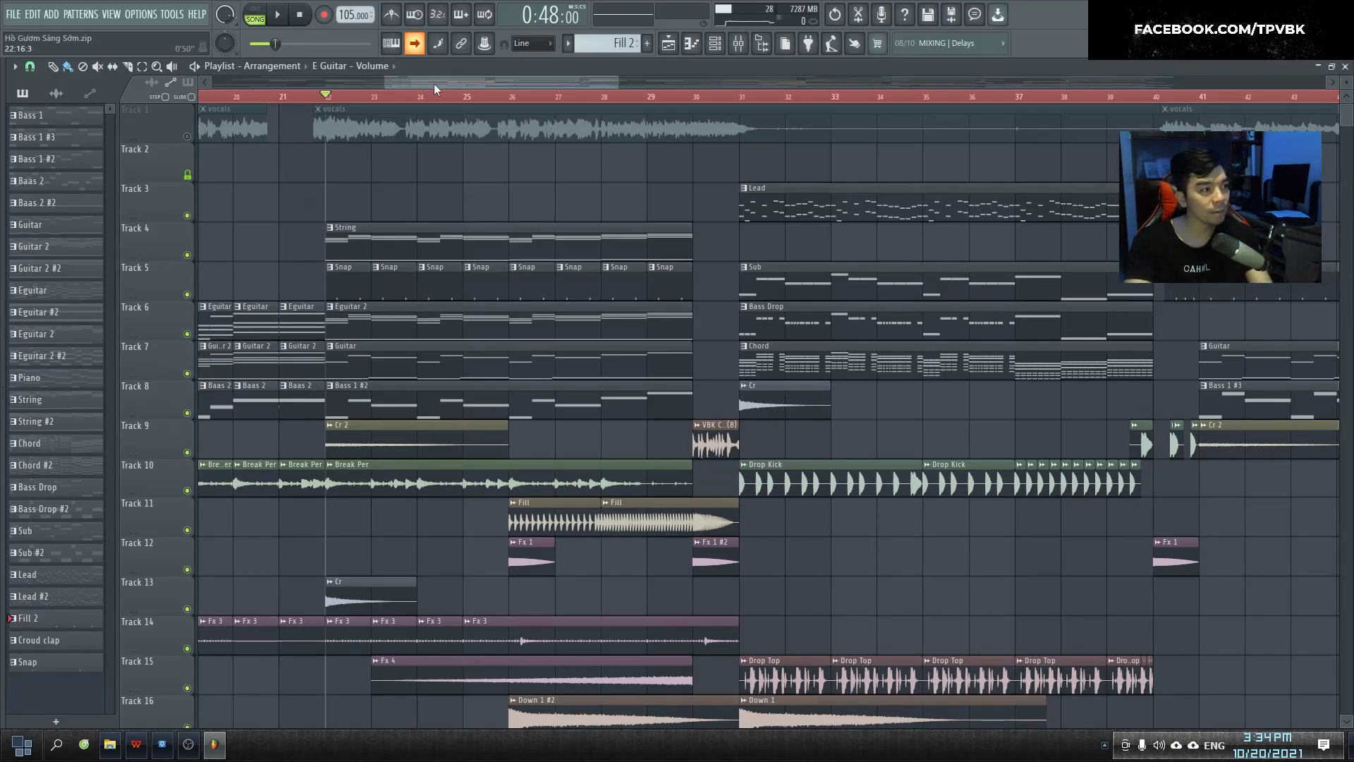
key("space")
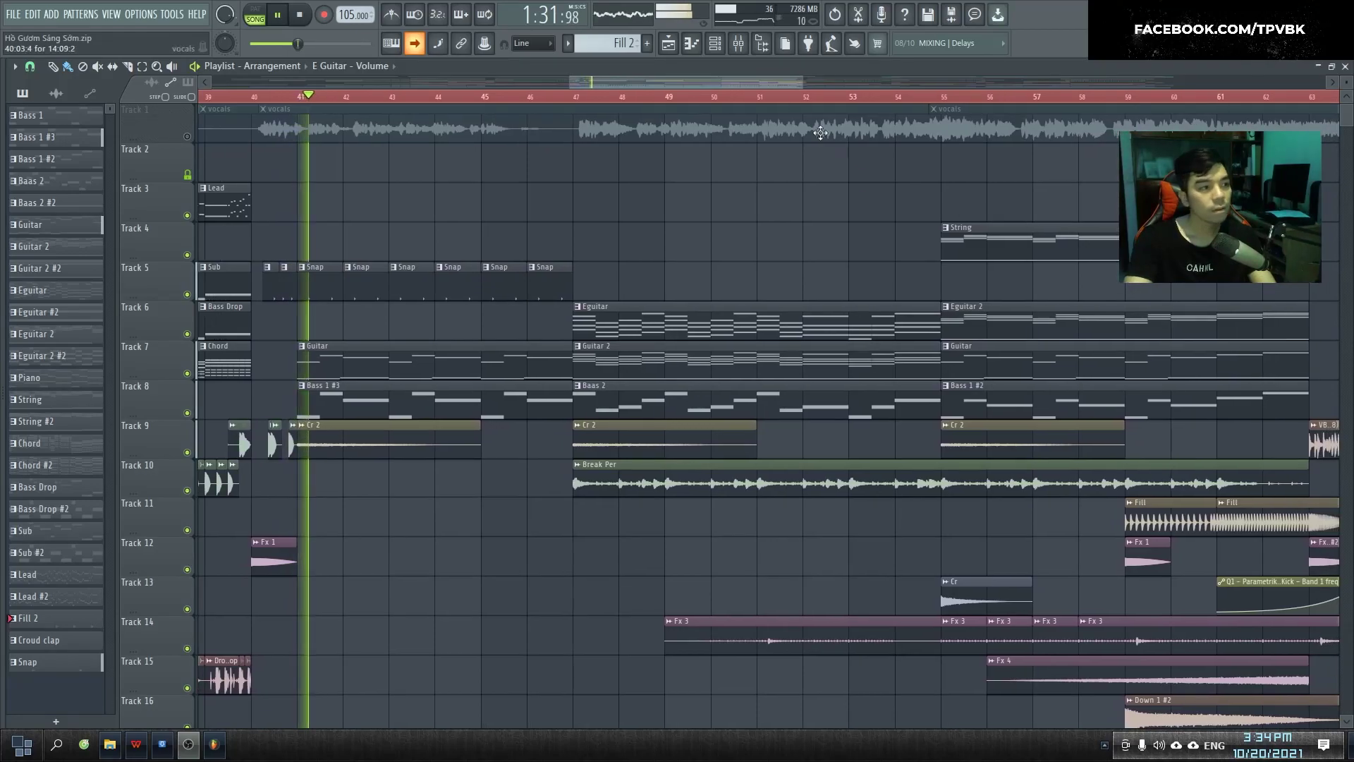
key("space")
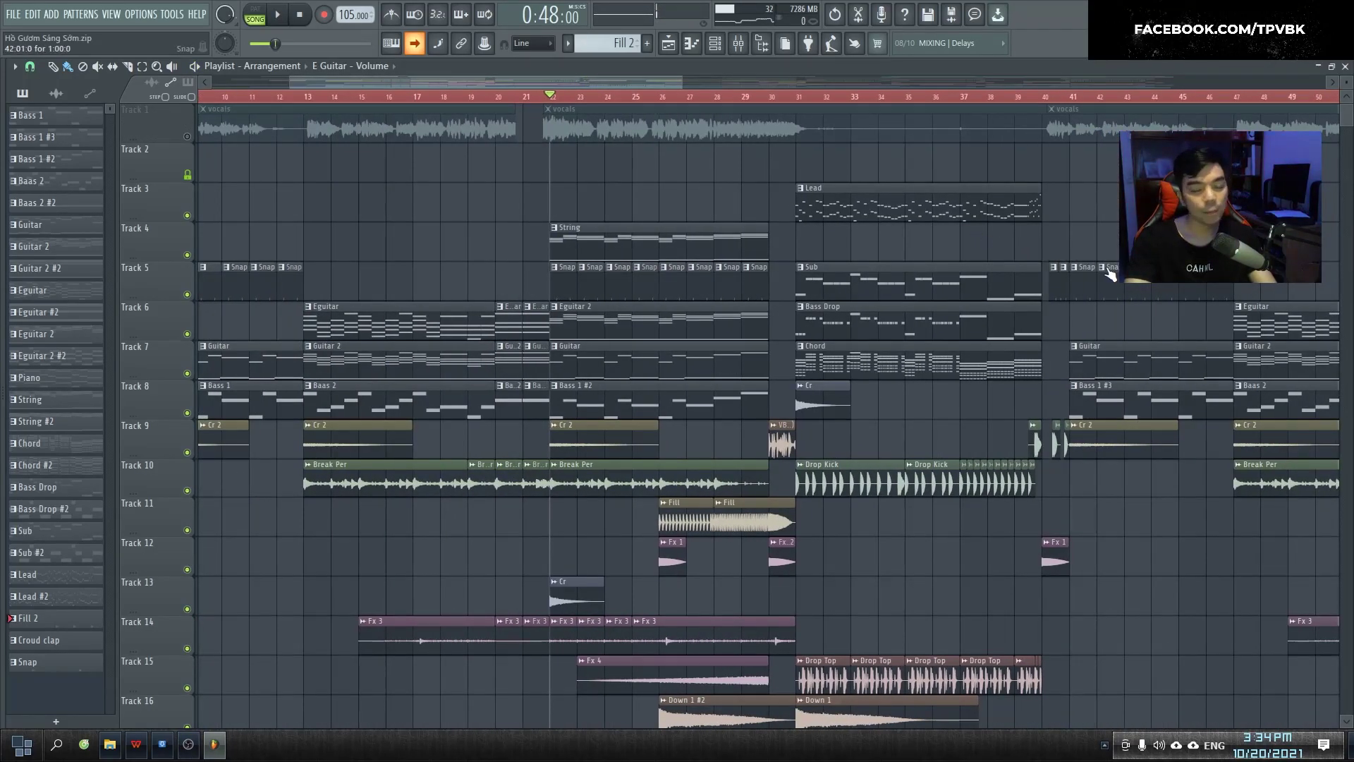
- Solo Track 3 and open the Lead pattern's notes together with its channel list
scroll(1109, 269, "up", 3)
right_click(187, 215)
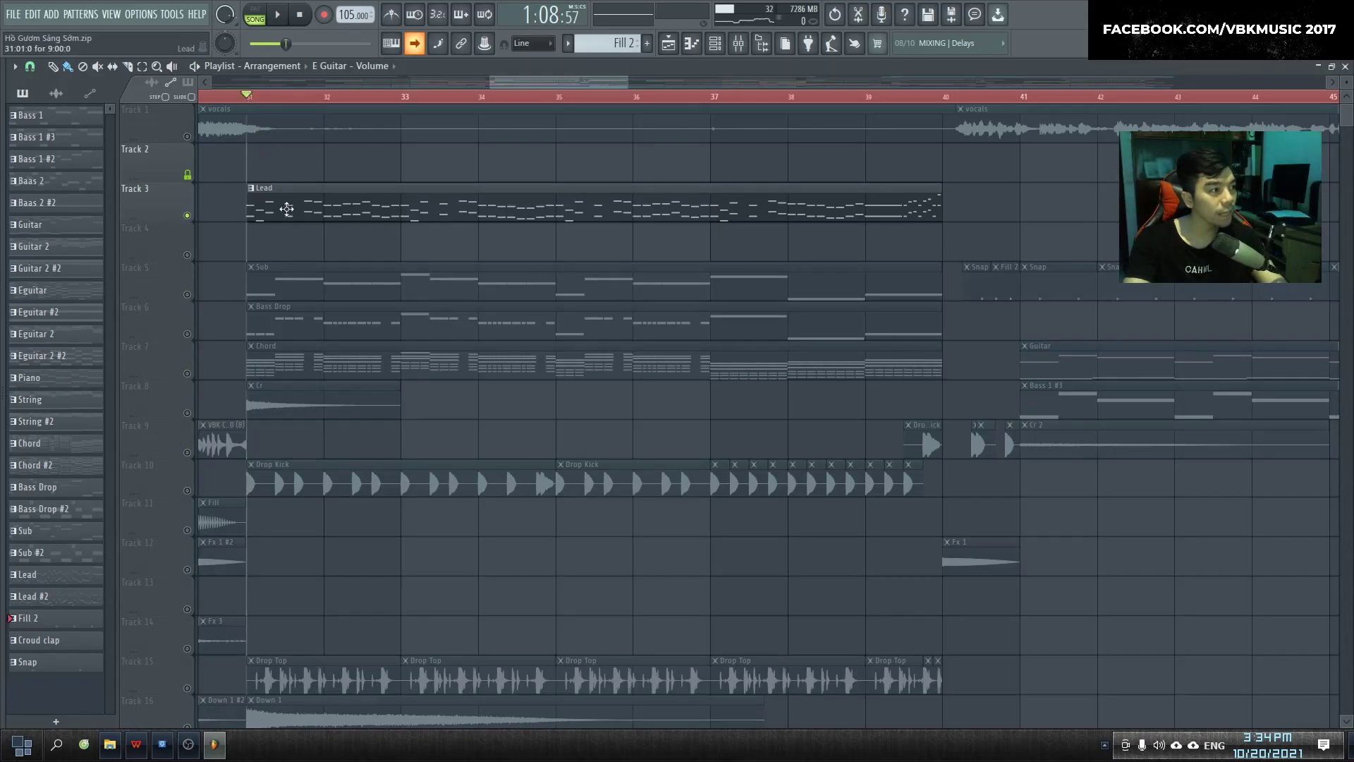
key("F7")
key("F6")
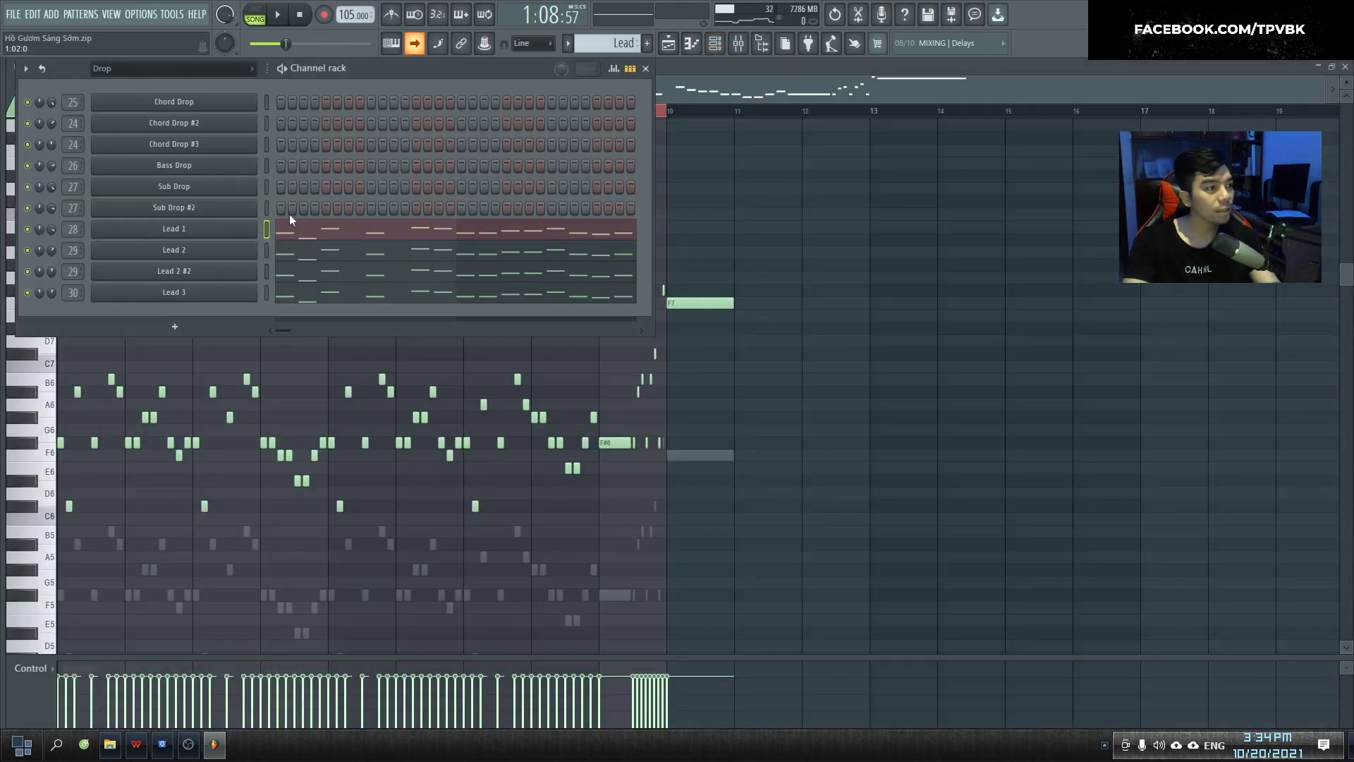
- Play the Lead pattern from bar 31 while auditioning the individual lead channels in solo
key("space")
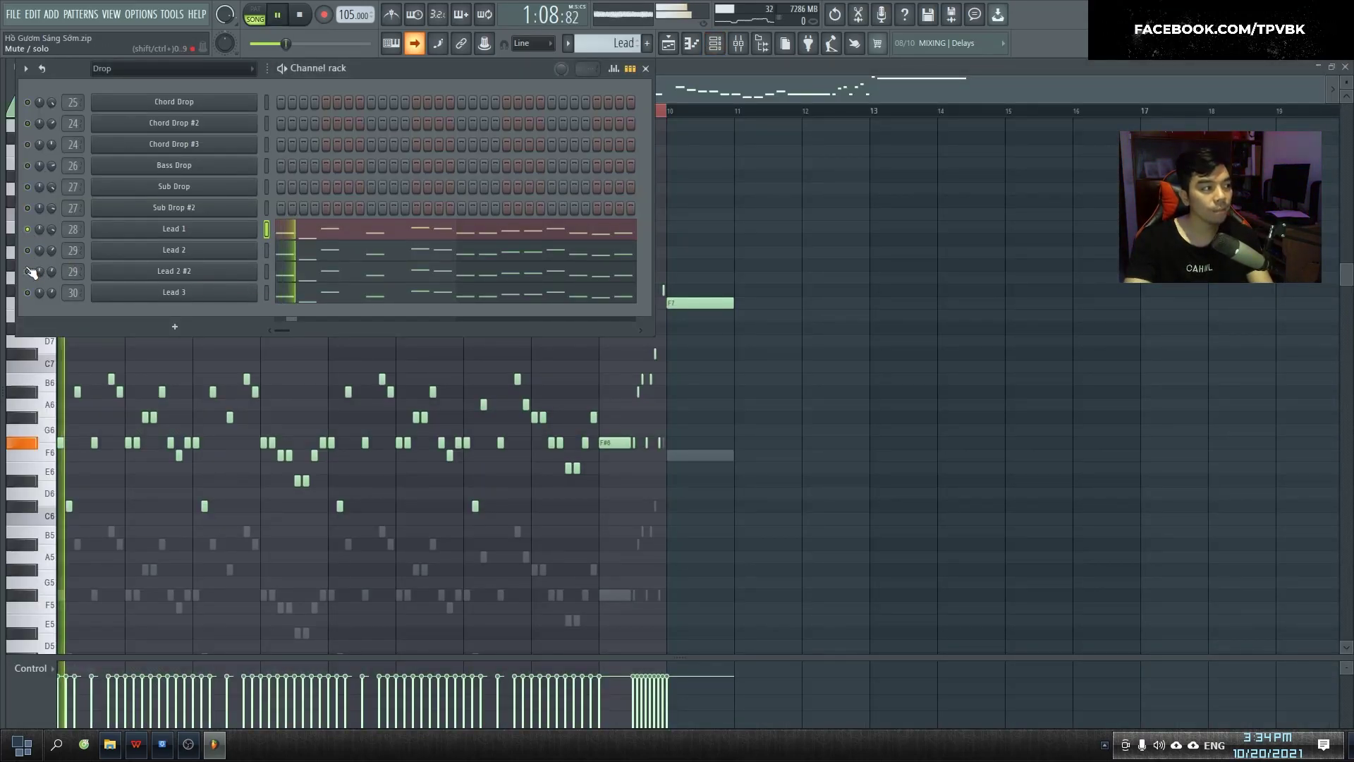
left_click(28, 250)
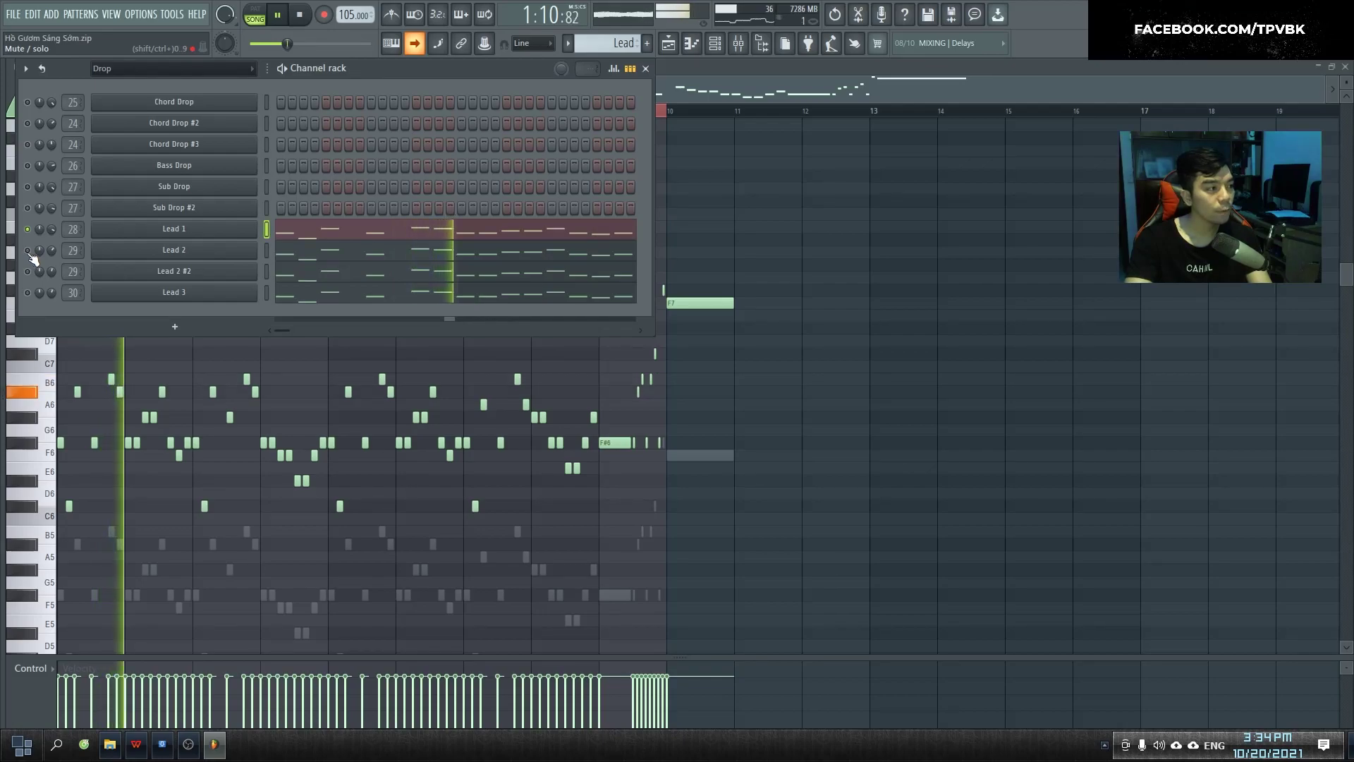
left_click(28, 272)
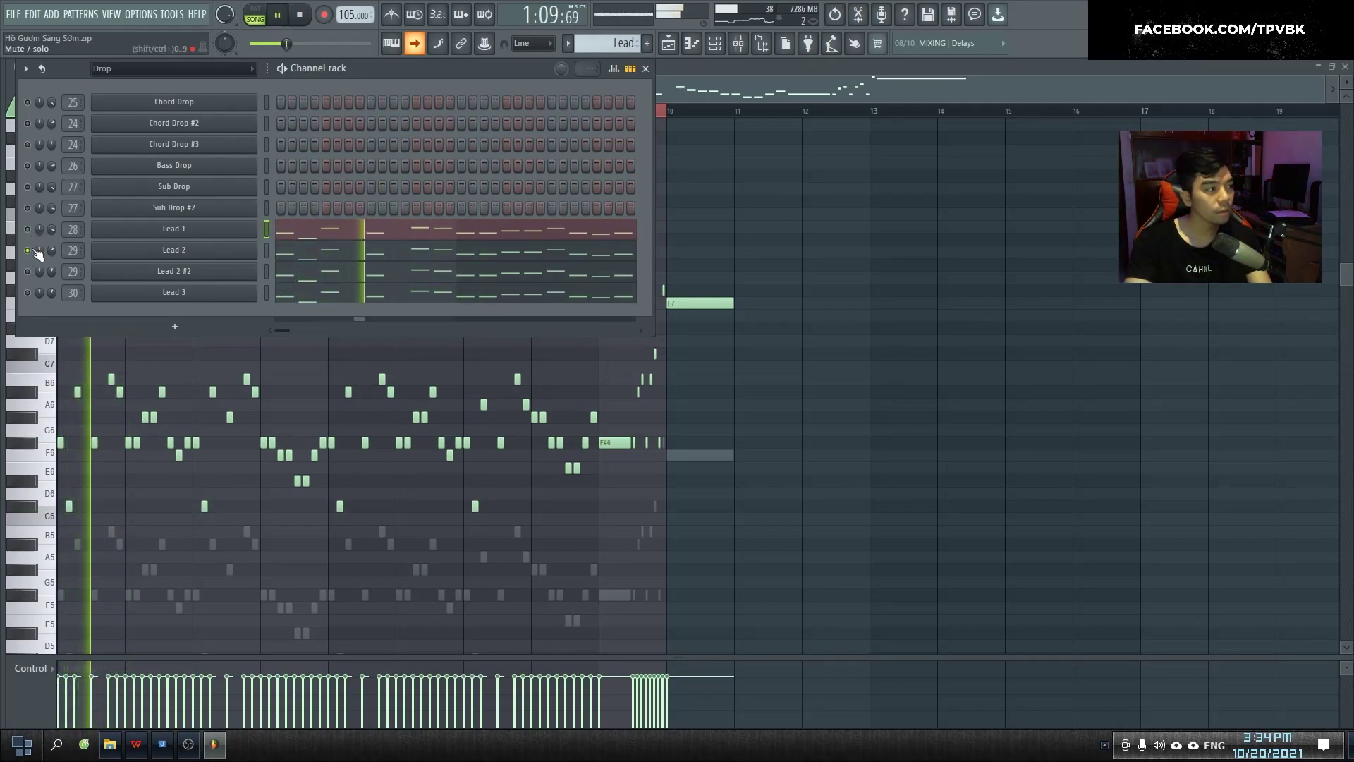
left_click(27, 292)
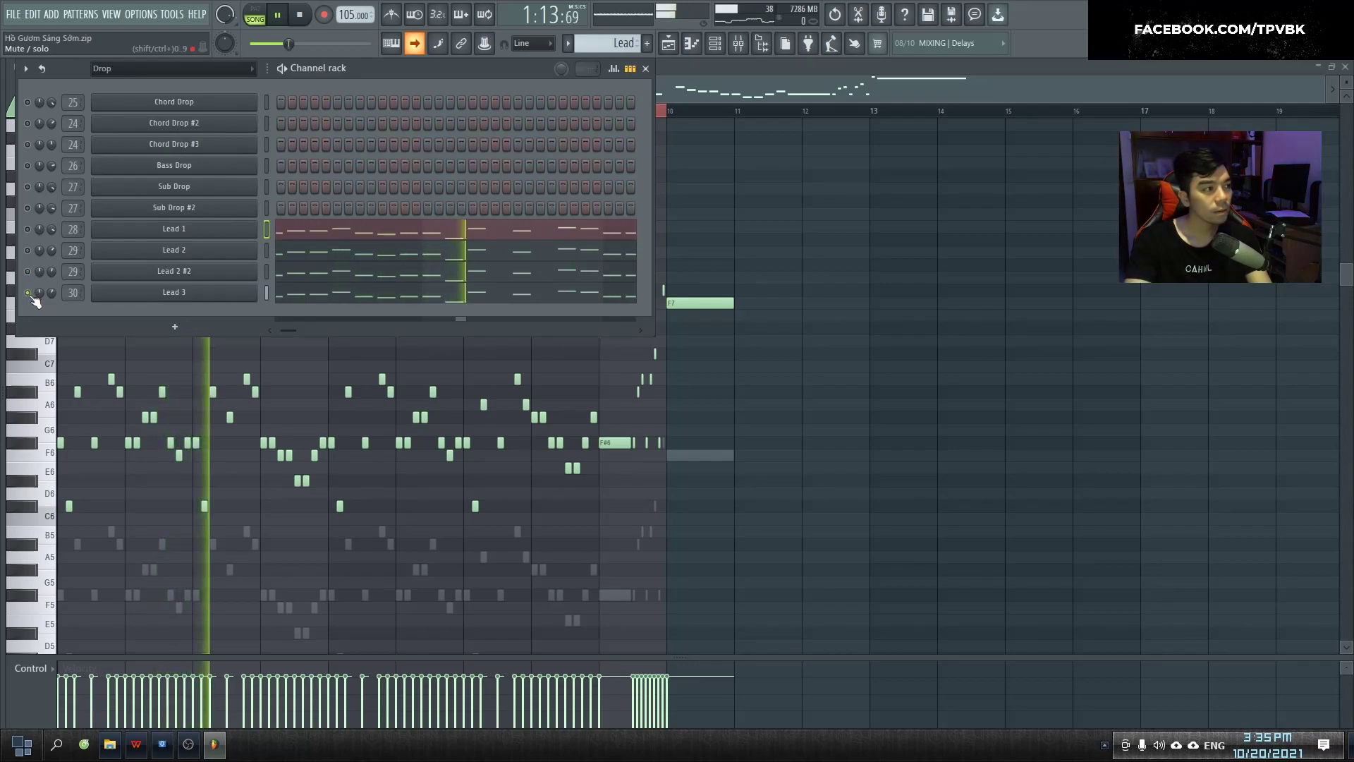
key("space")
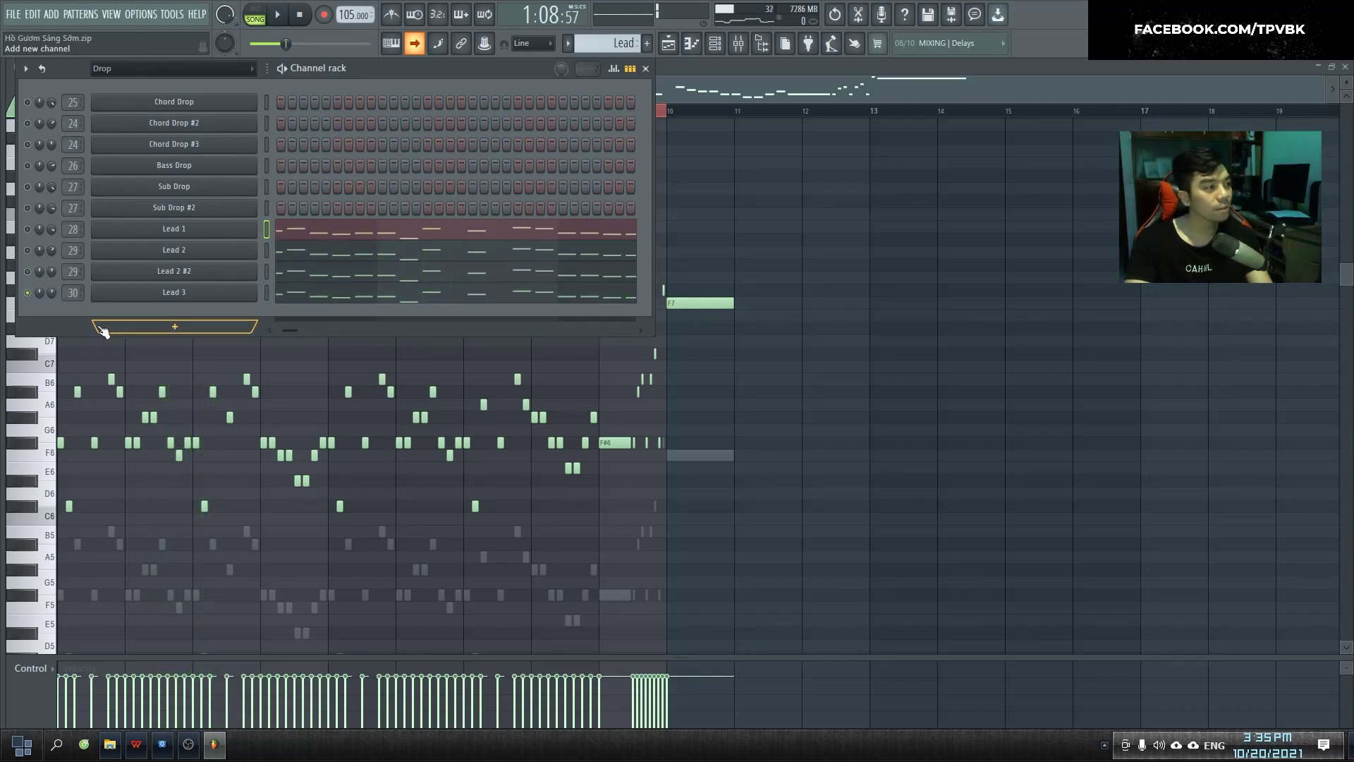
- Re-enable all the lead channels, clone Lead 1, and clone the resulting copy once more
left_click(27, 271)
left_click(27, 229)
right_click(170, 230)
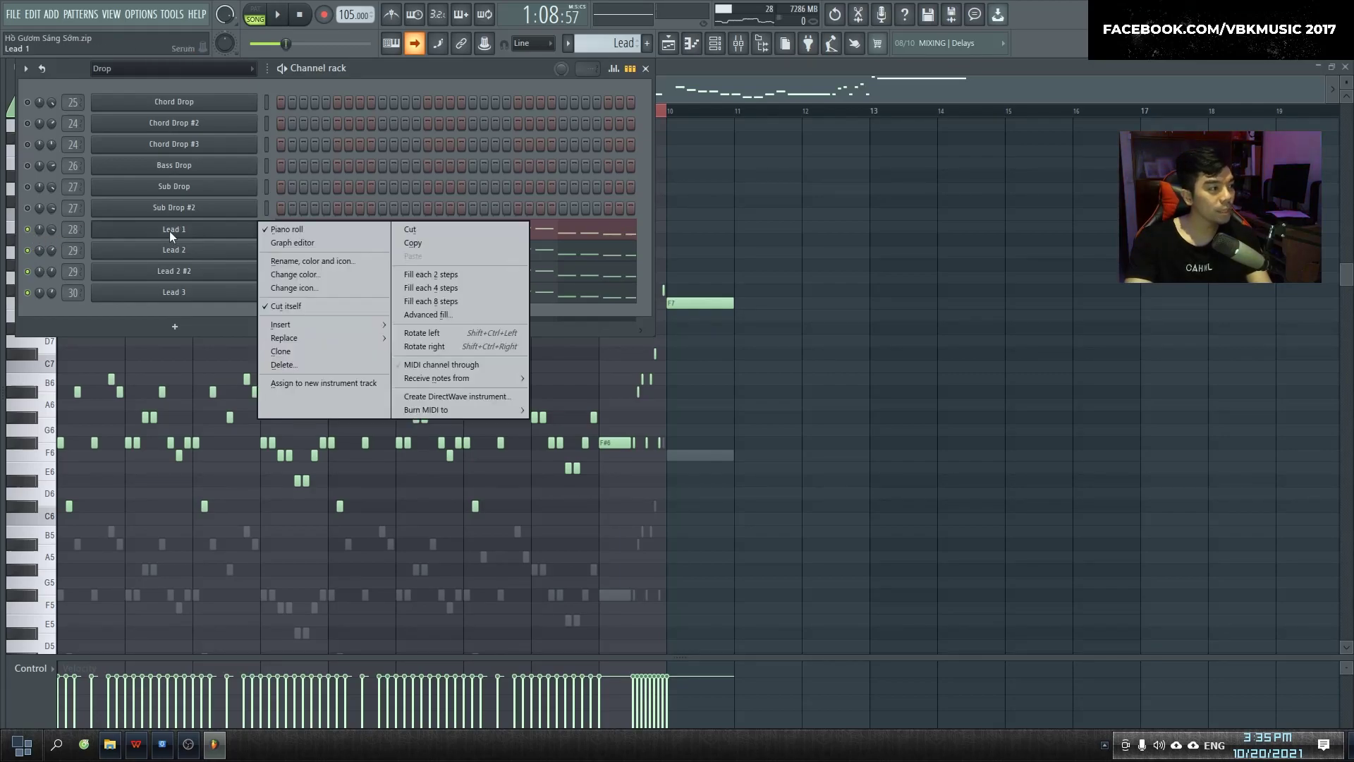
left_click(270, 352)
right_click(203, 260)
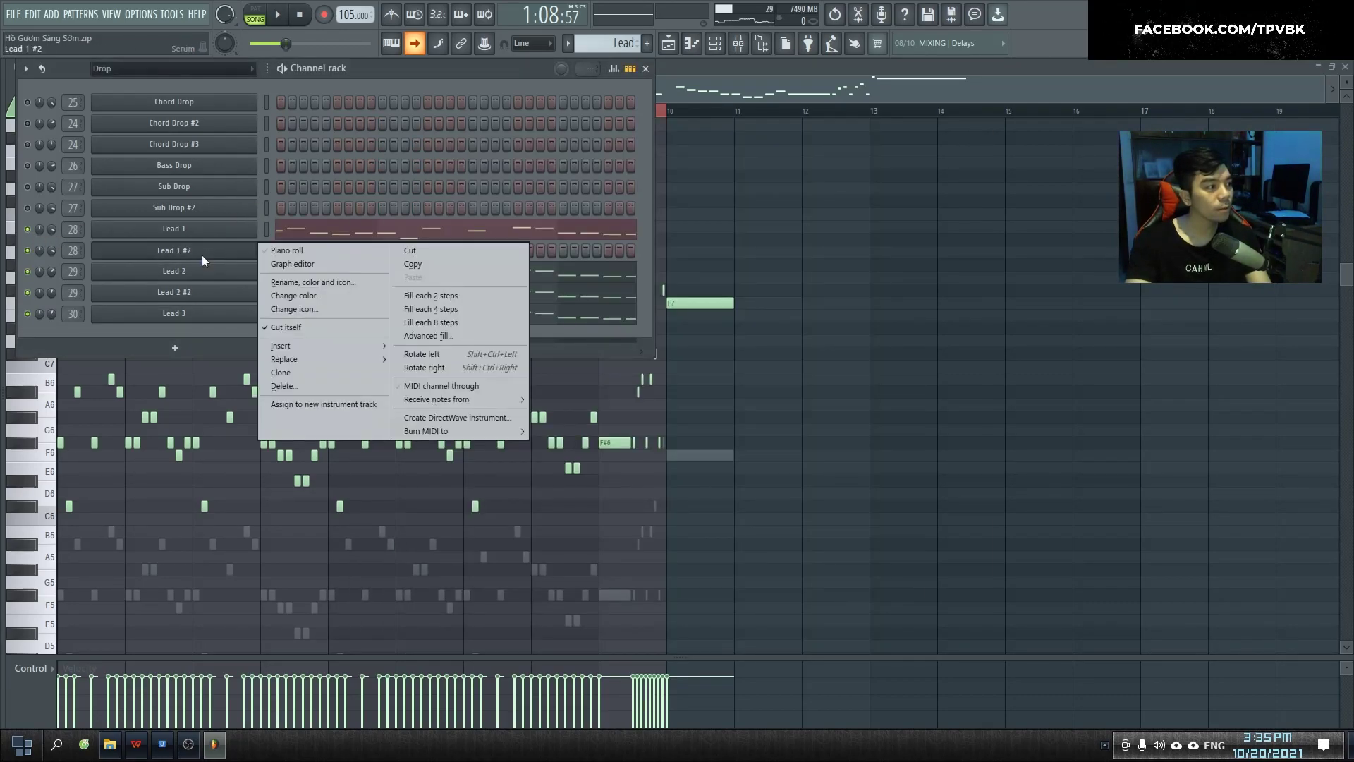
left_click(290, 373)
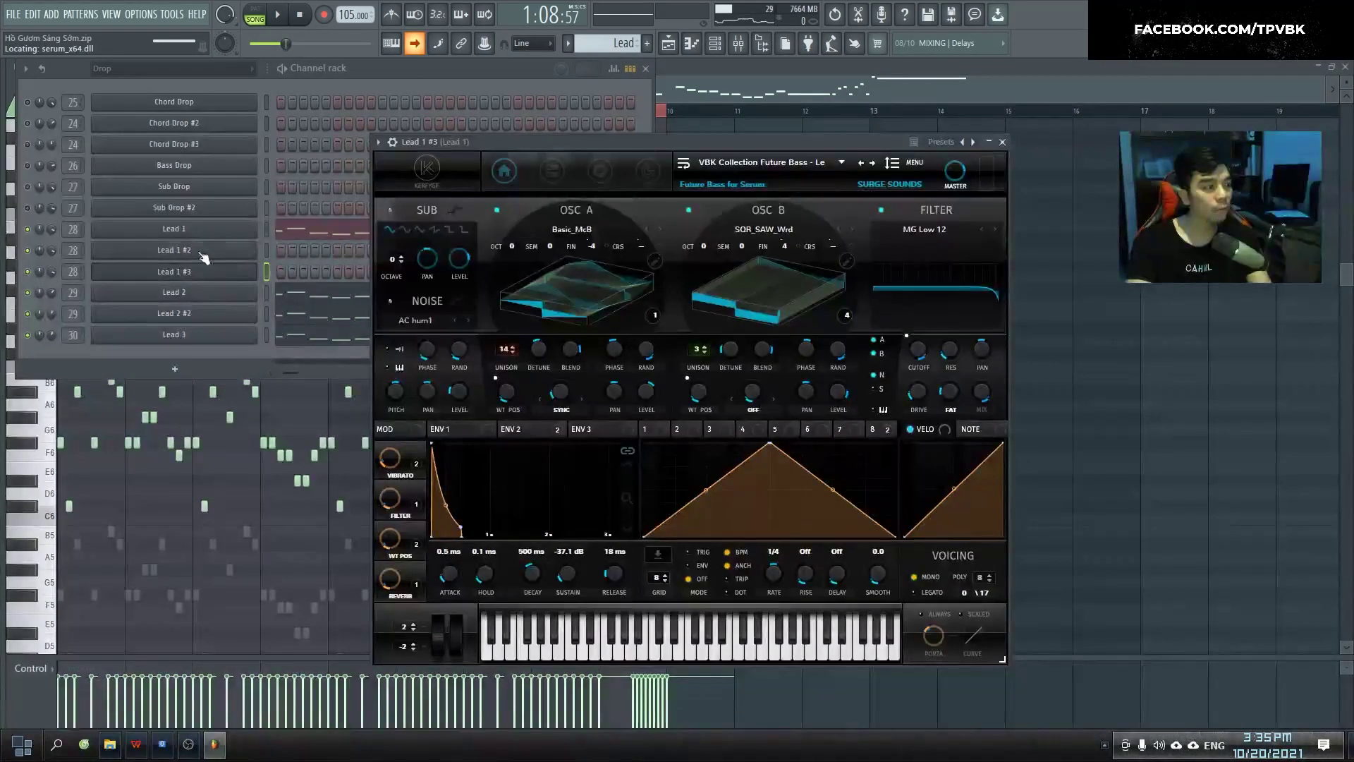
- In the first Lead 1 clone's piano roll, stamp a Major scale from F#5 at bar 1 and lengthen it to about 11 bars
right_click(255, 244)
left_click(288, 251)
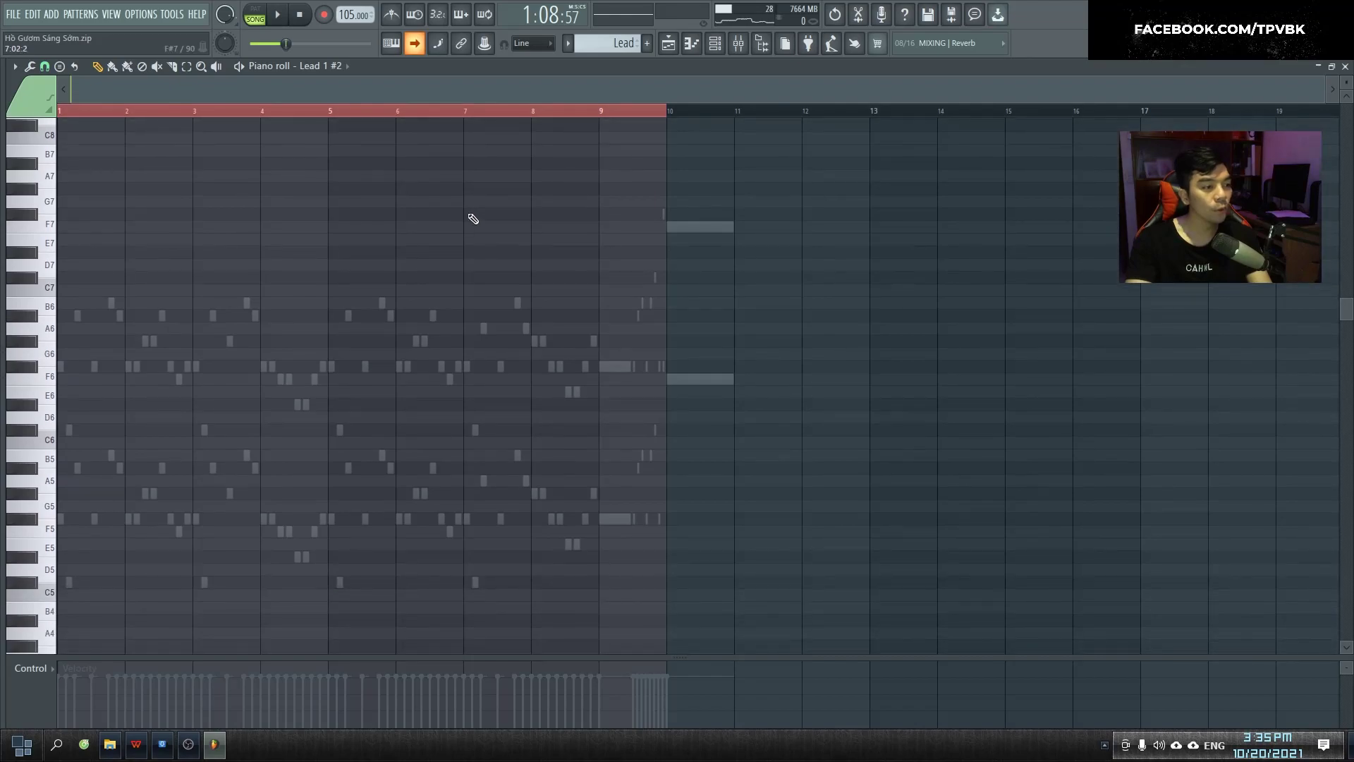
scroll(476, 215, "up", 2)
left_click(60, 67)
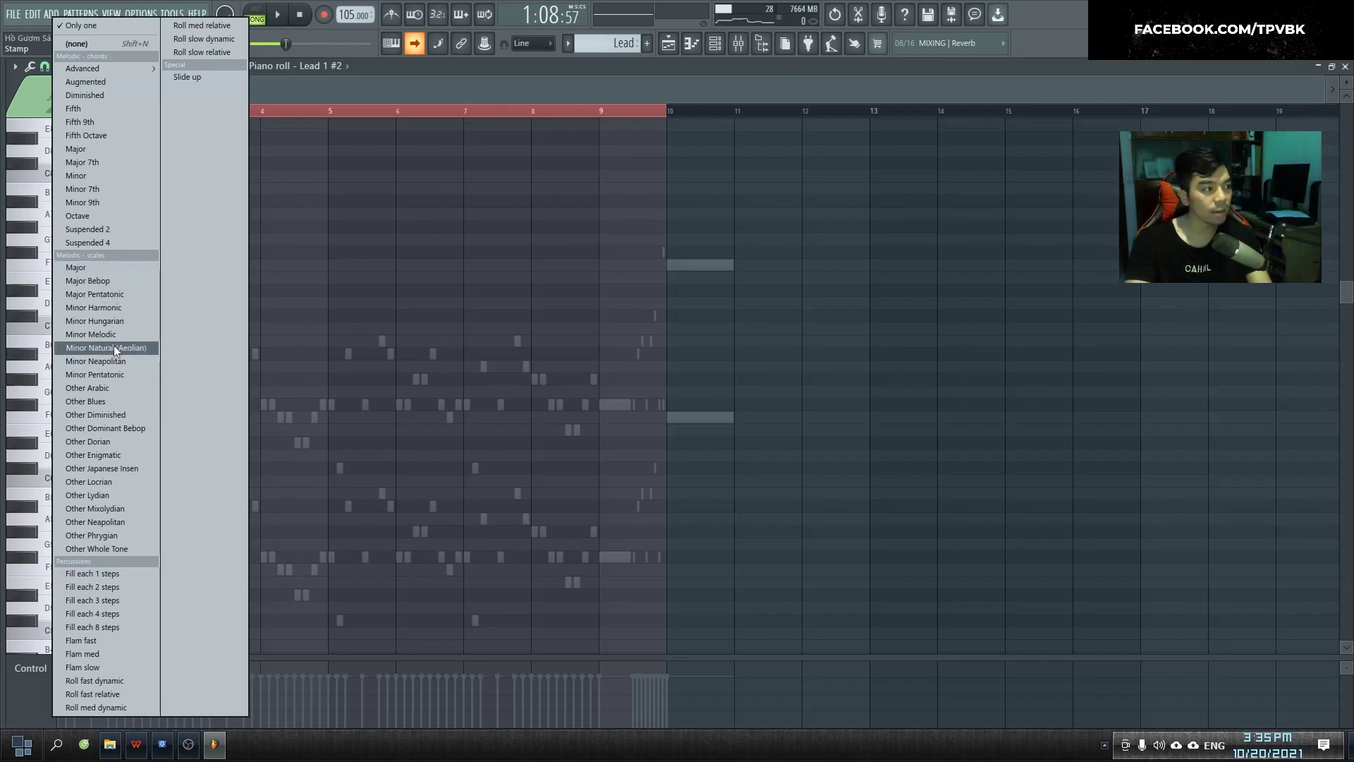
left_click(87, 281)
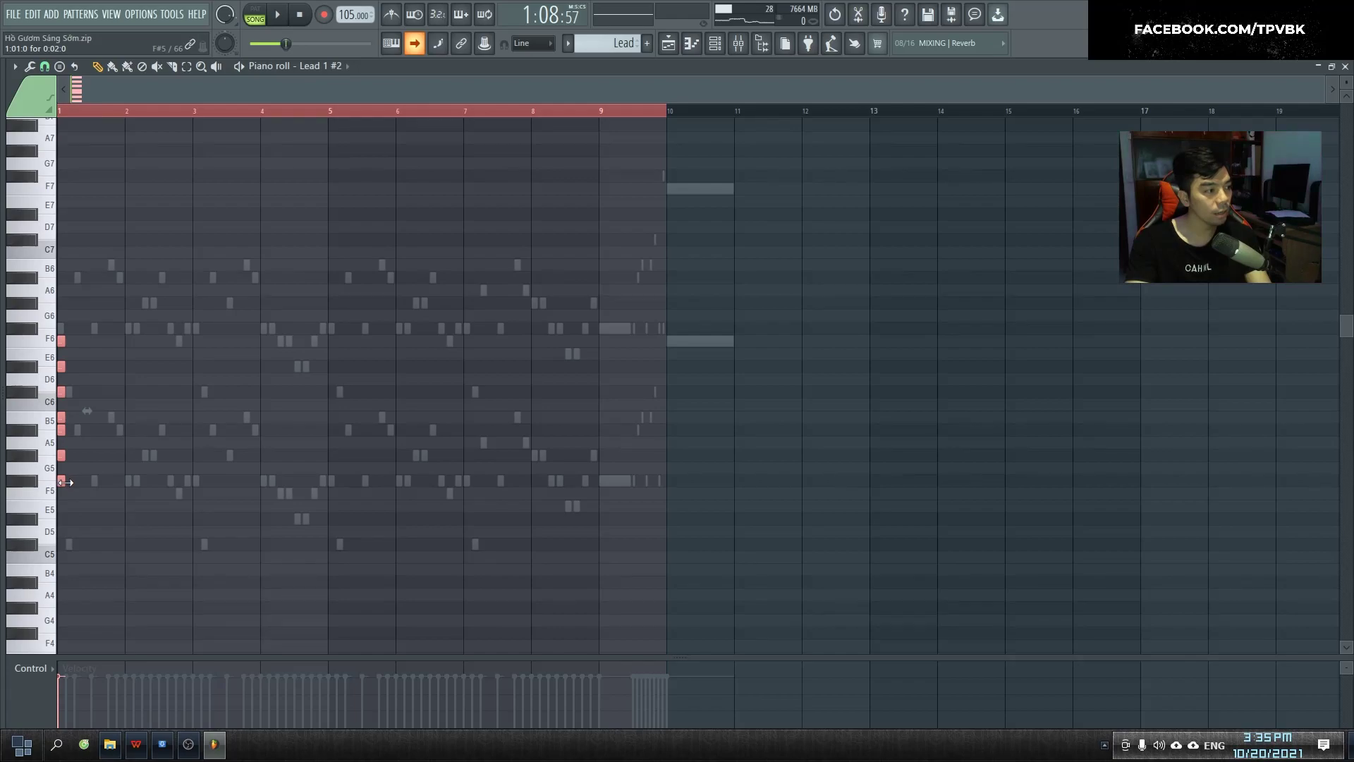
left_click_drag(65, 483, 811, 483)
- Duplicate the F# major scale notes one octave lower from F#4 and one octave higher from F#6
scroll(810, 482, "down", 3)
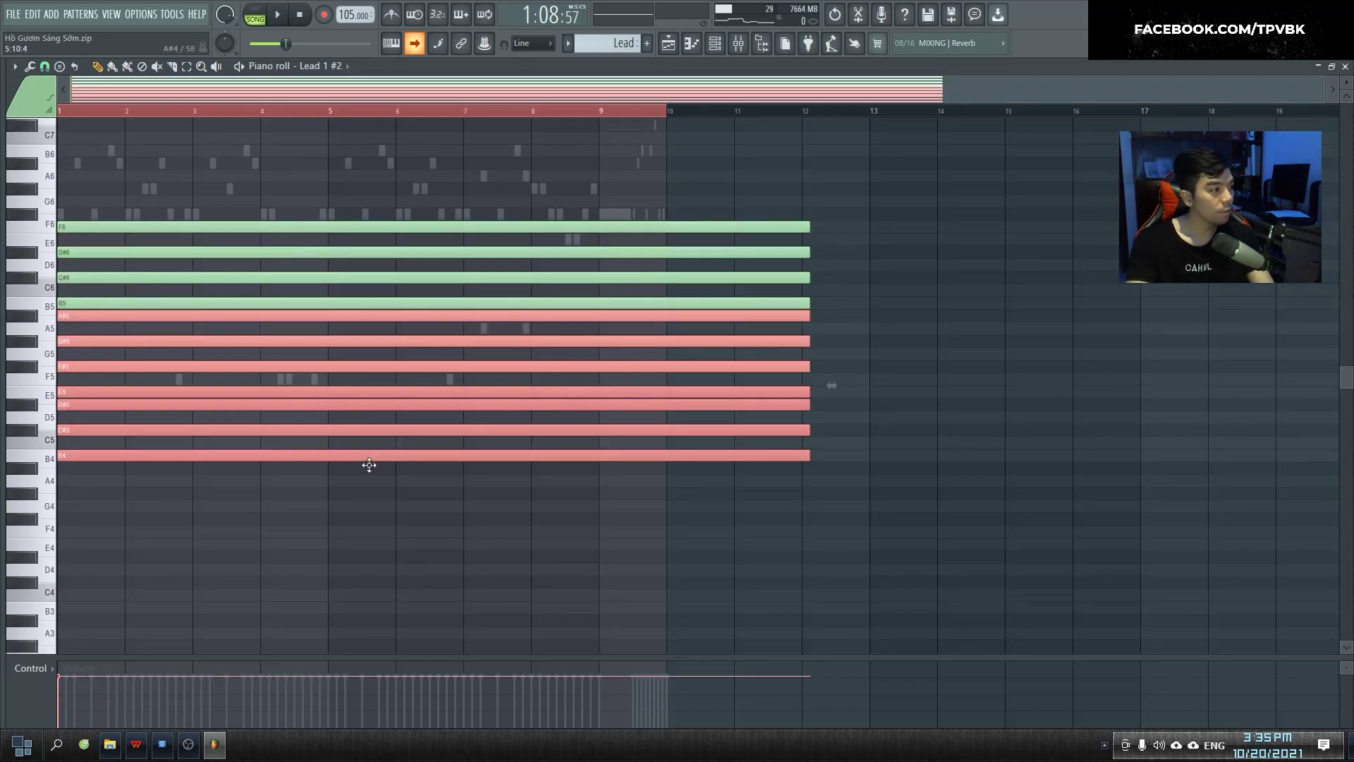
left_click_drag(369, 464, 336, 529)
scroll(141, 550, "up", 1)
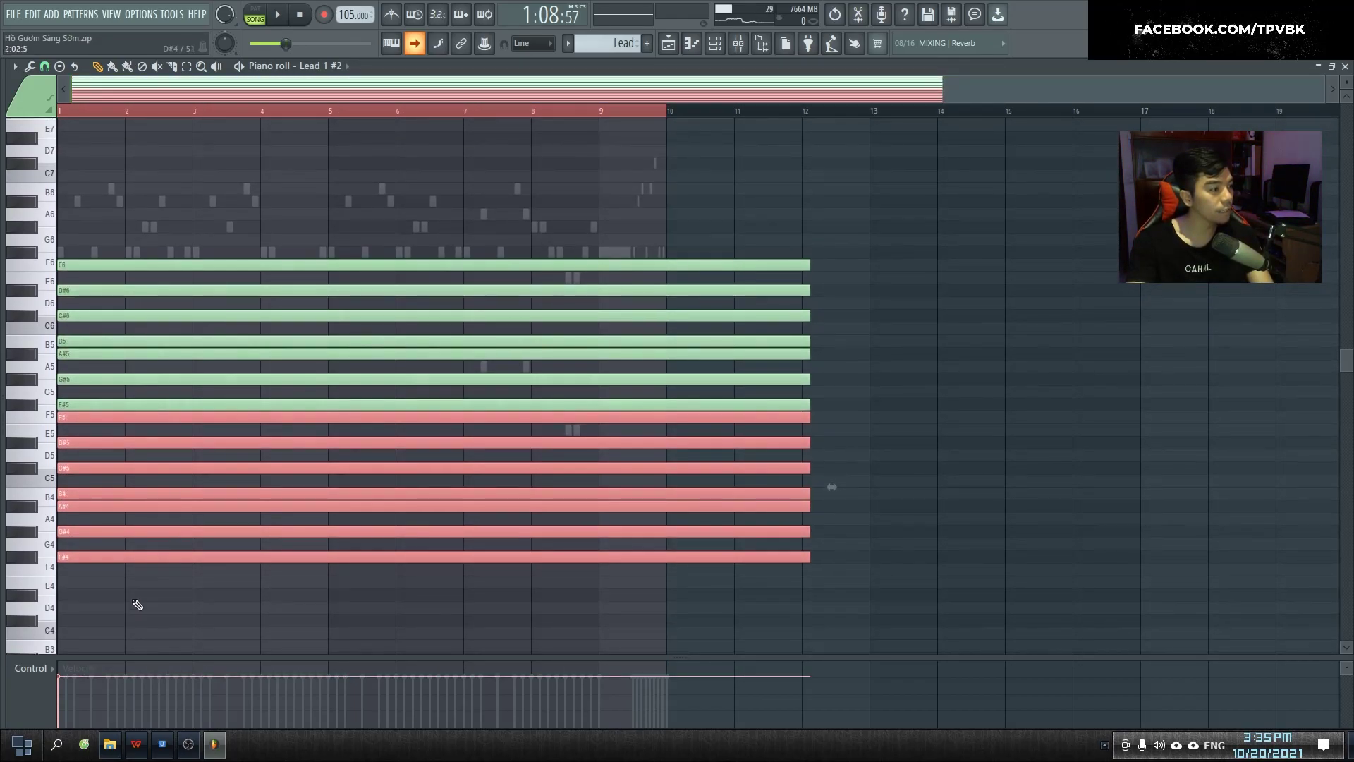
left_click_drag(130, 557, 116, 256)
scroll(113, 271, "up", 2)
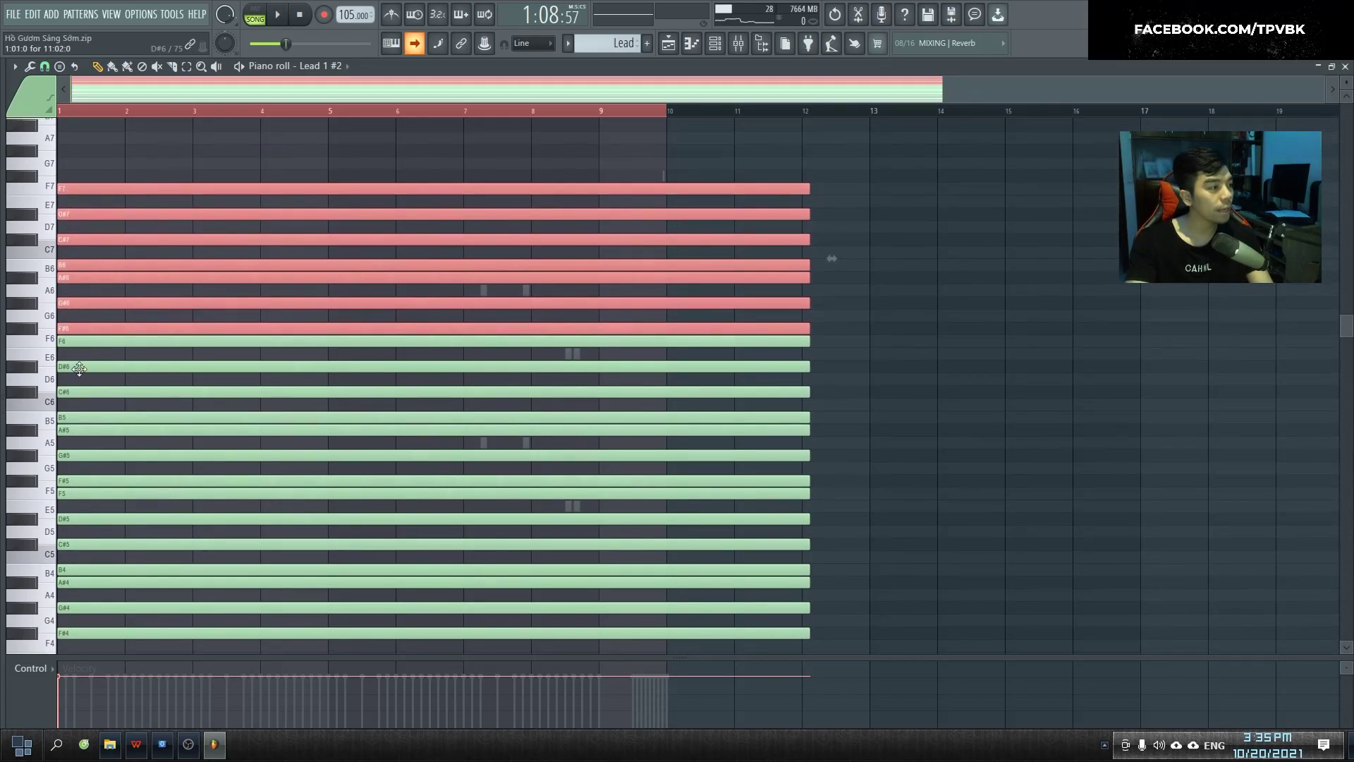
scroll(99, 340, "up", 3)
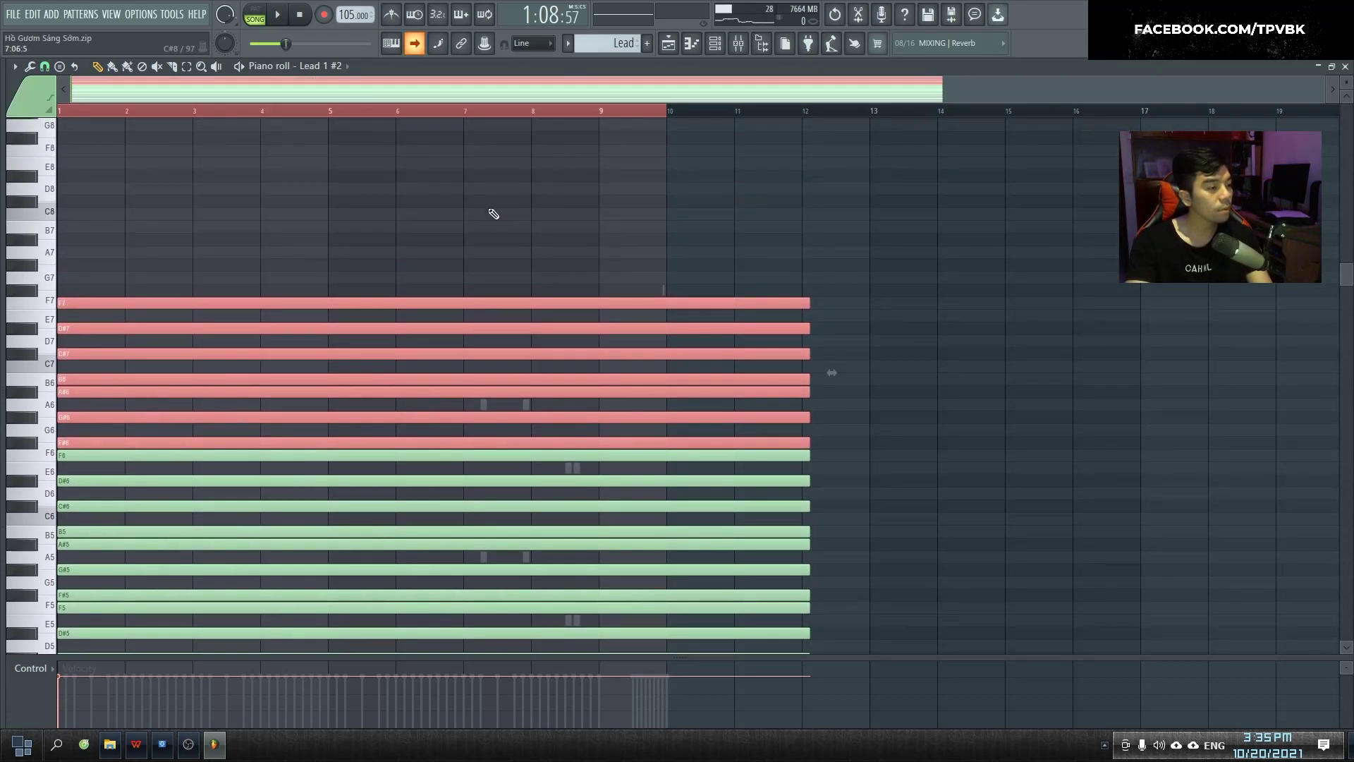
scroll(494, 212, "down", 2)
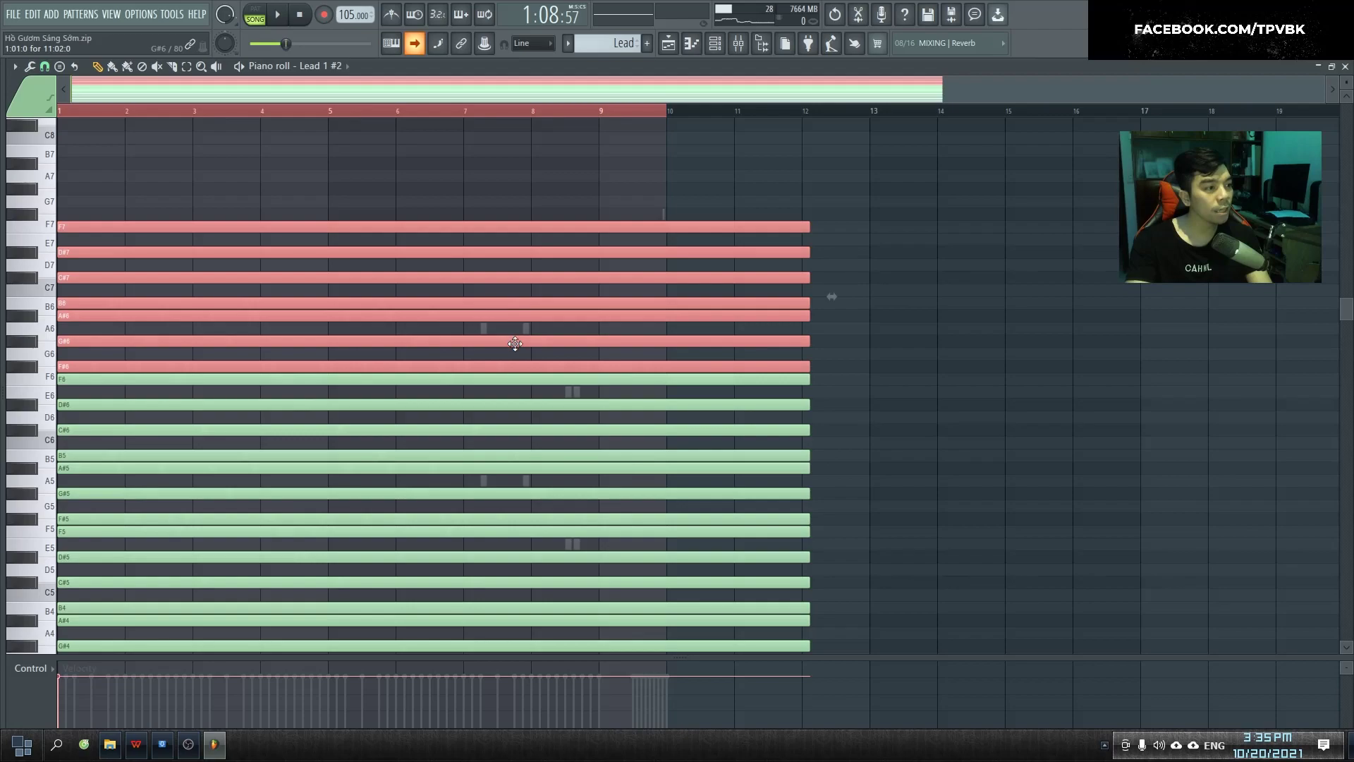
- Copy all of Lead 1's melody notes from its piano roll and clear the selection
scroll(514, 343, "down", 1)
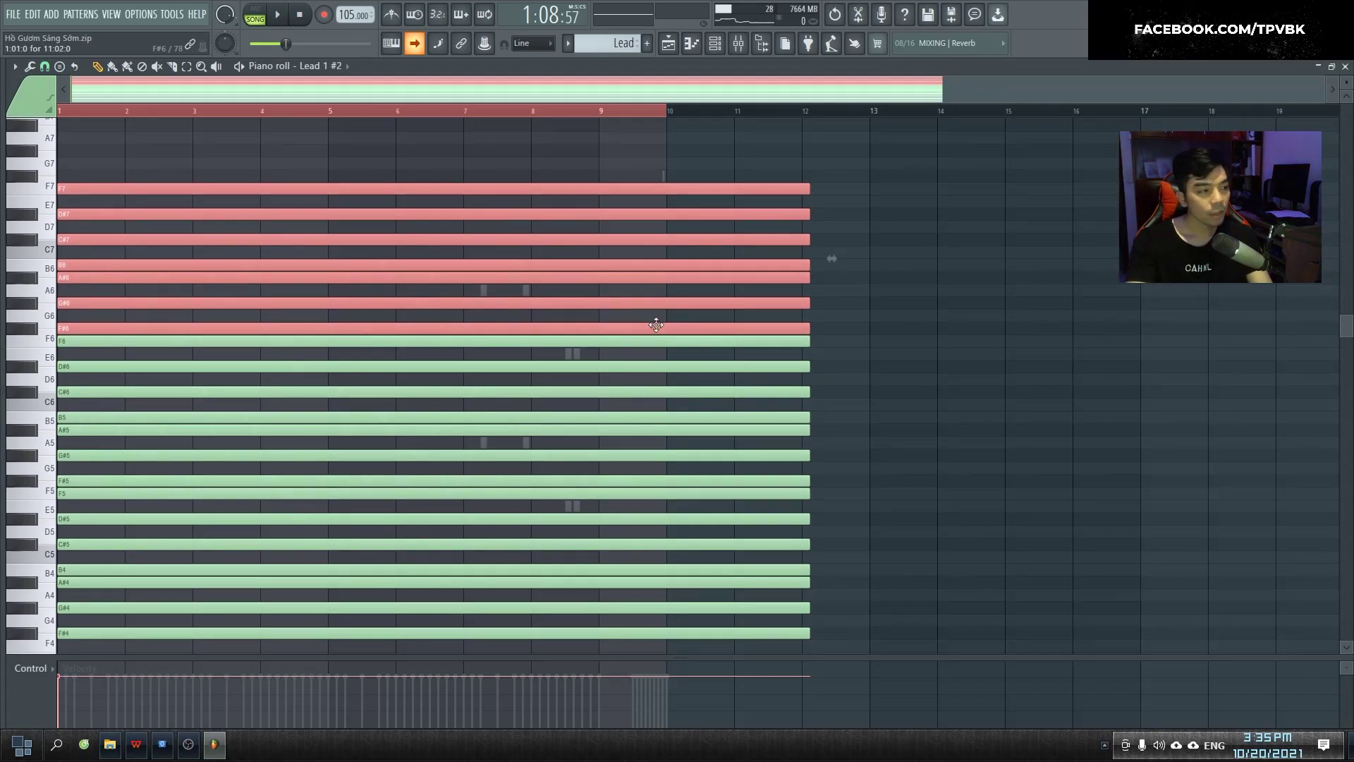
left_click(298, 67)
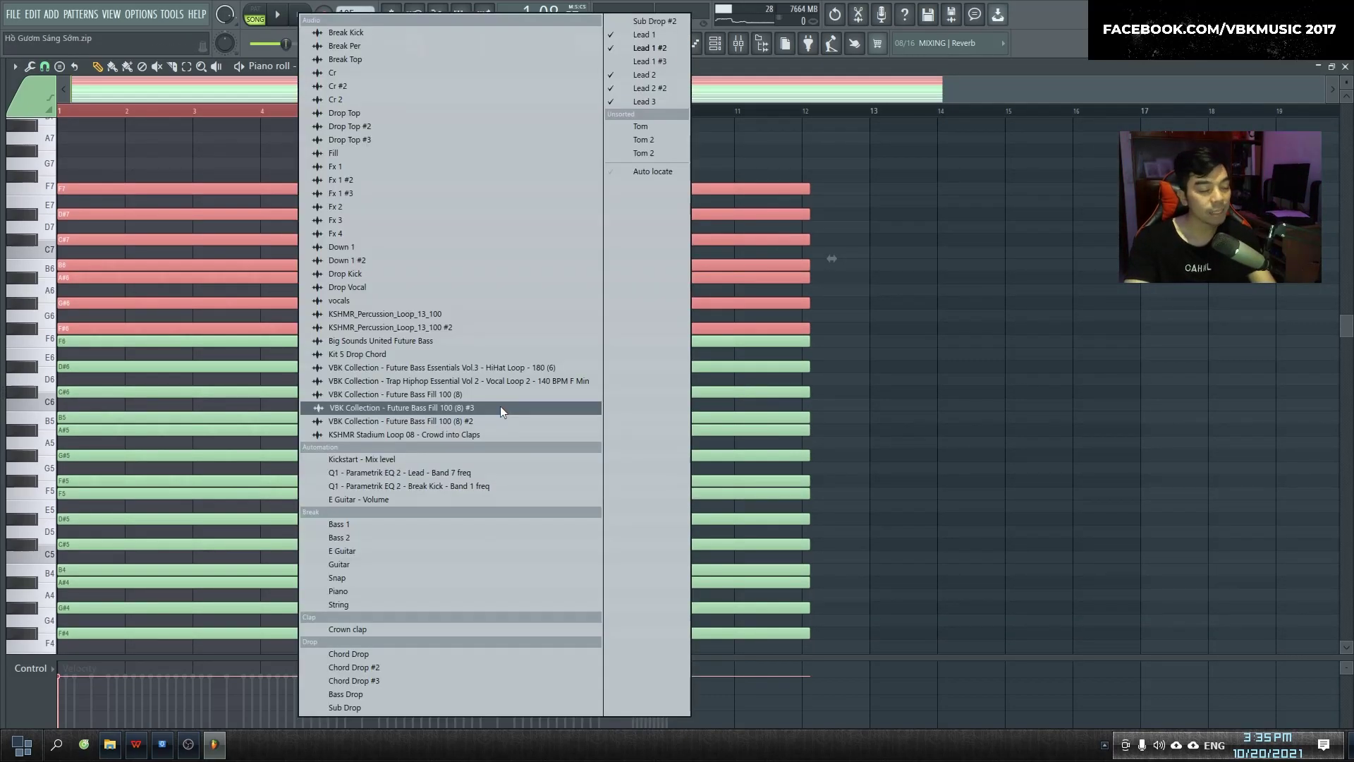
left_click(647, 35)
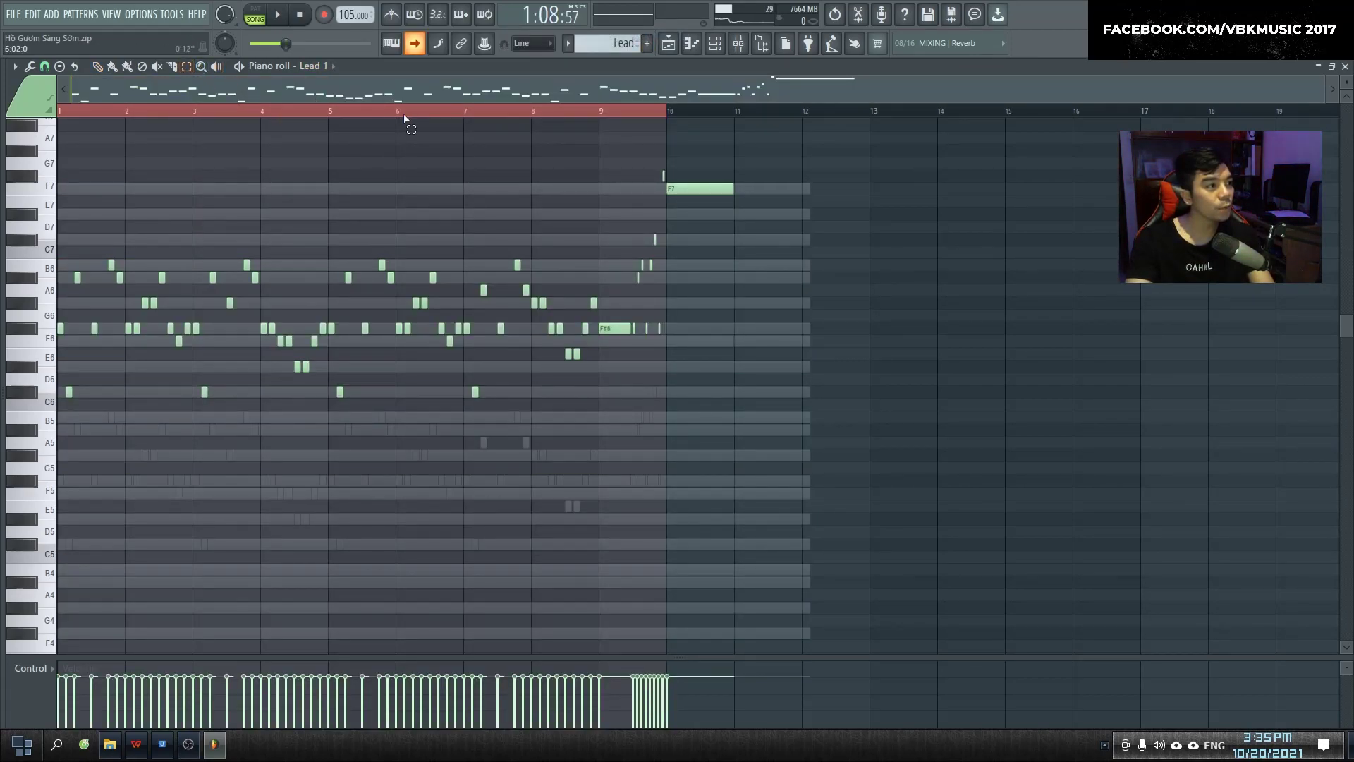
left_click_drag(462, 116, 2, 119)
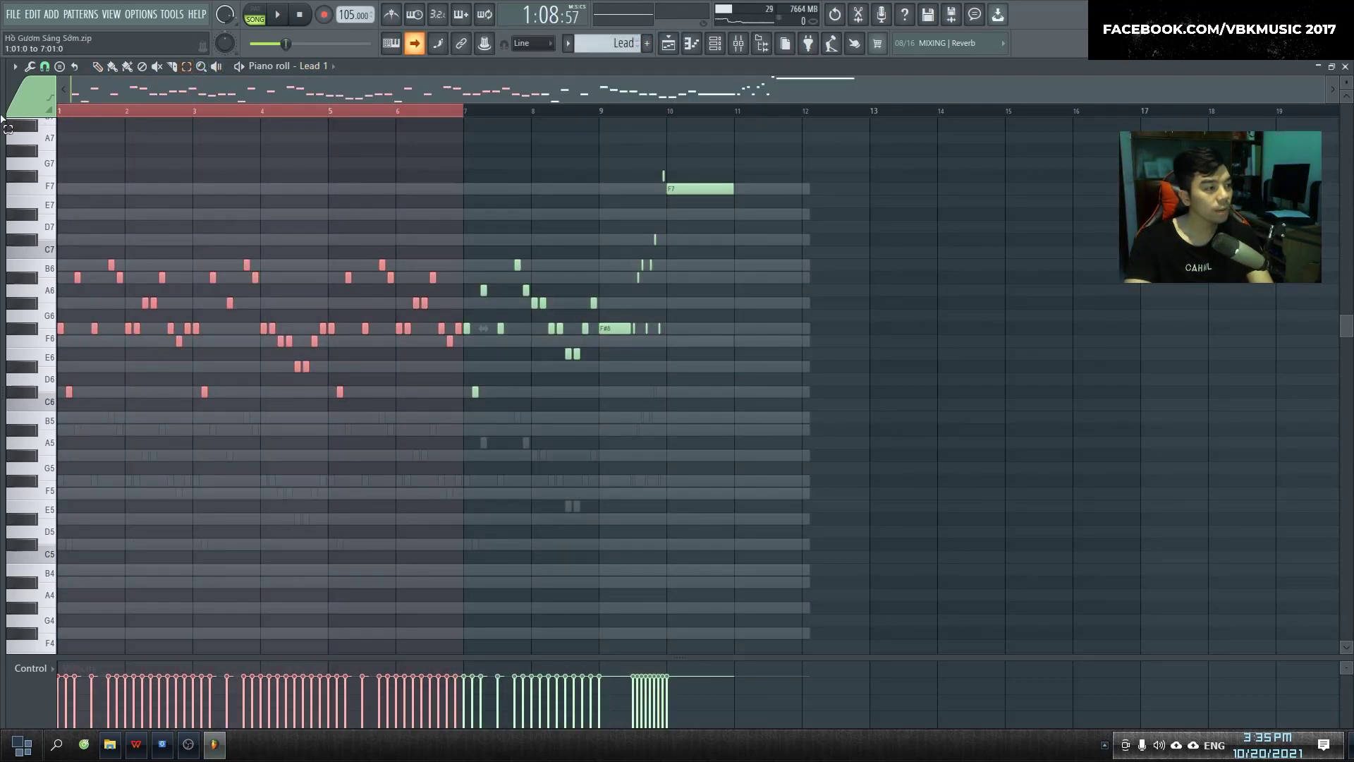
scroll(401, 340, "up", 3)
left_click_drag(495, 99, 19, 114)
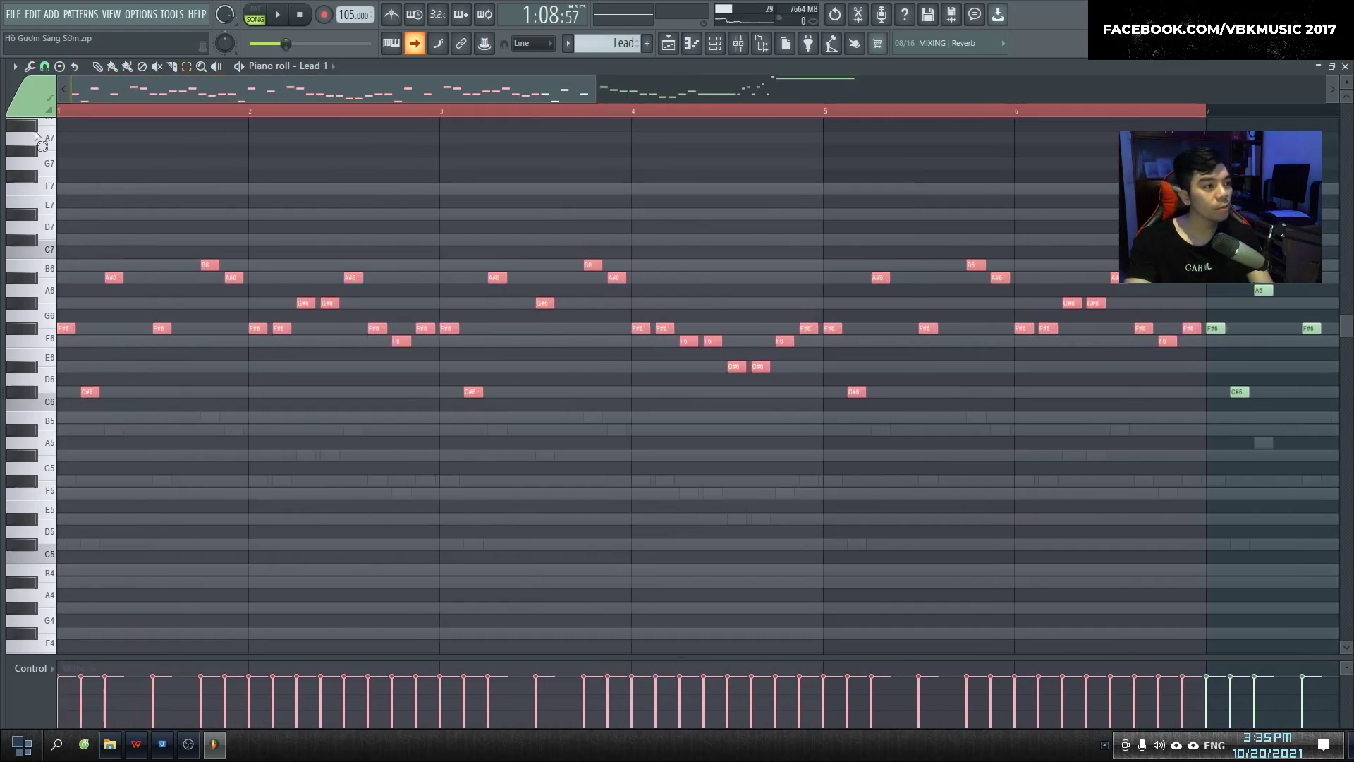
scroll(503, 352, "down", 4)
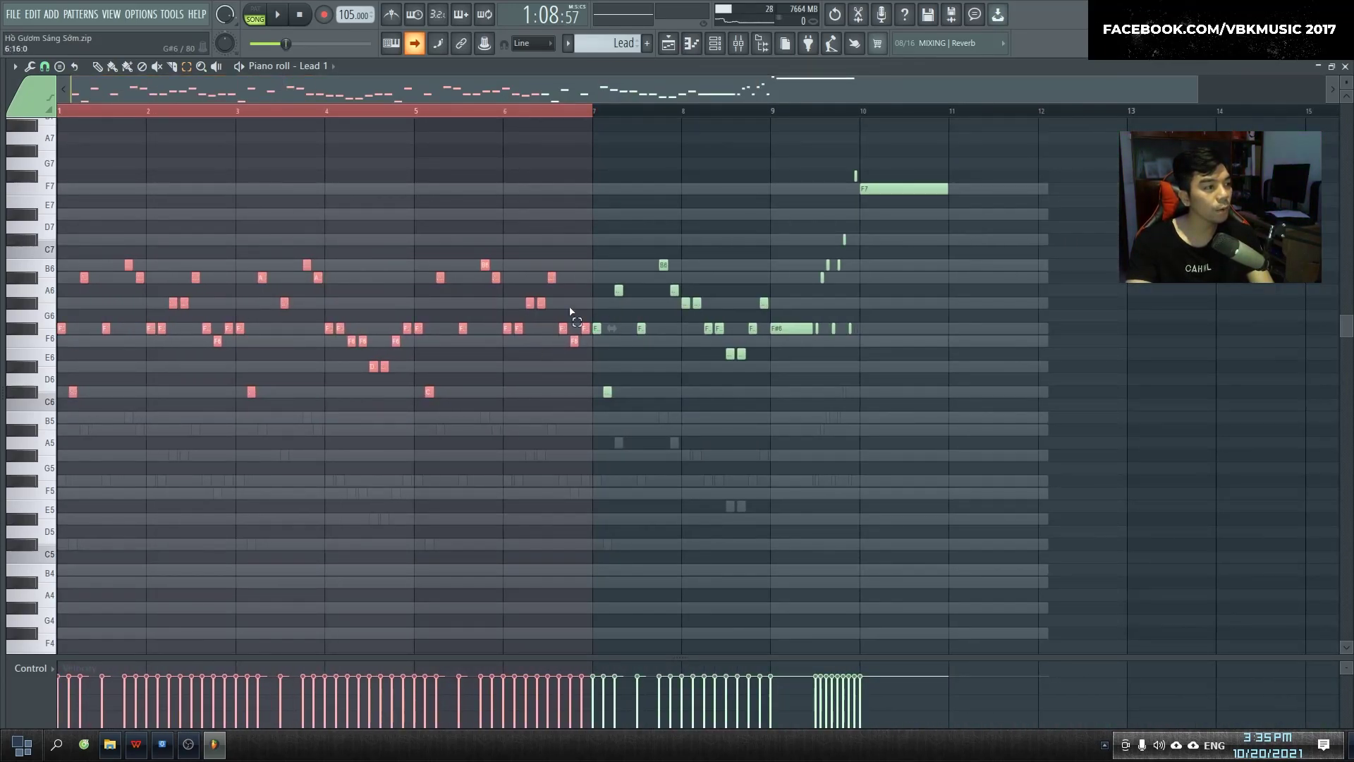
scroll(536, 311, "up", 1)
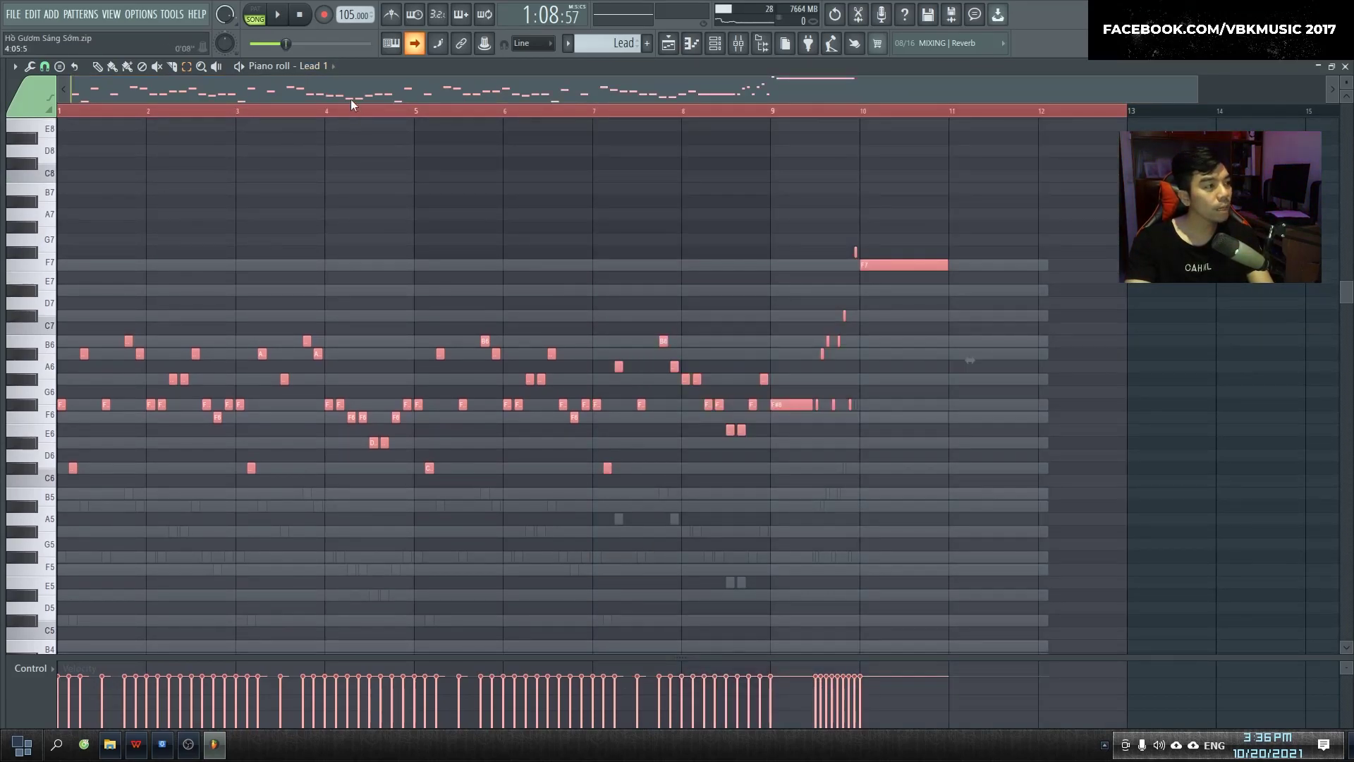
left_click(313, 66)
left_click(865, 313)
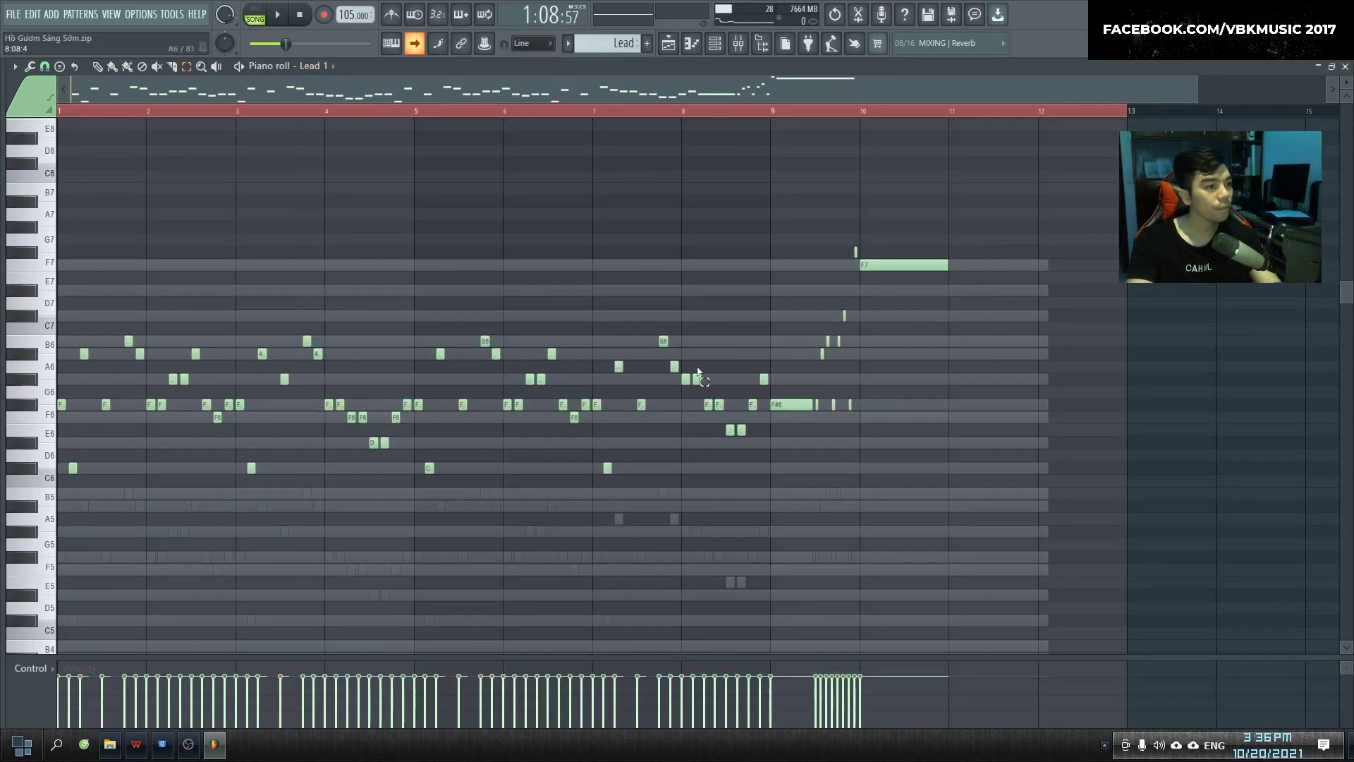
- Paste the copied Lead 1 melody into the empty piano roll of Lead 1 #3
key("F6")
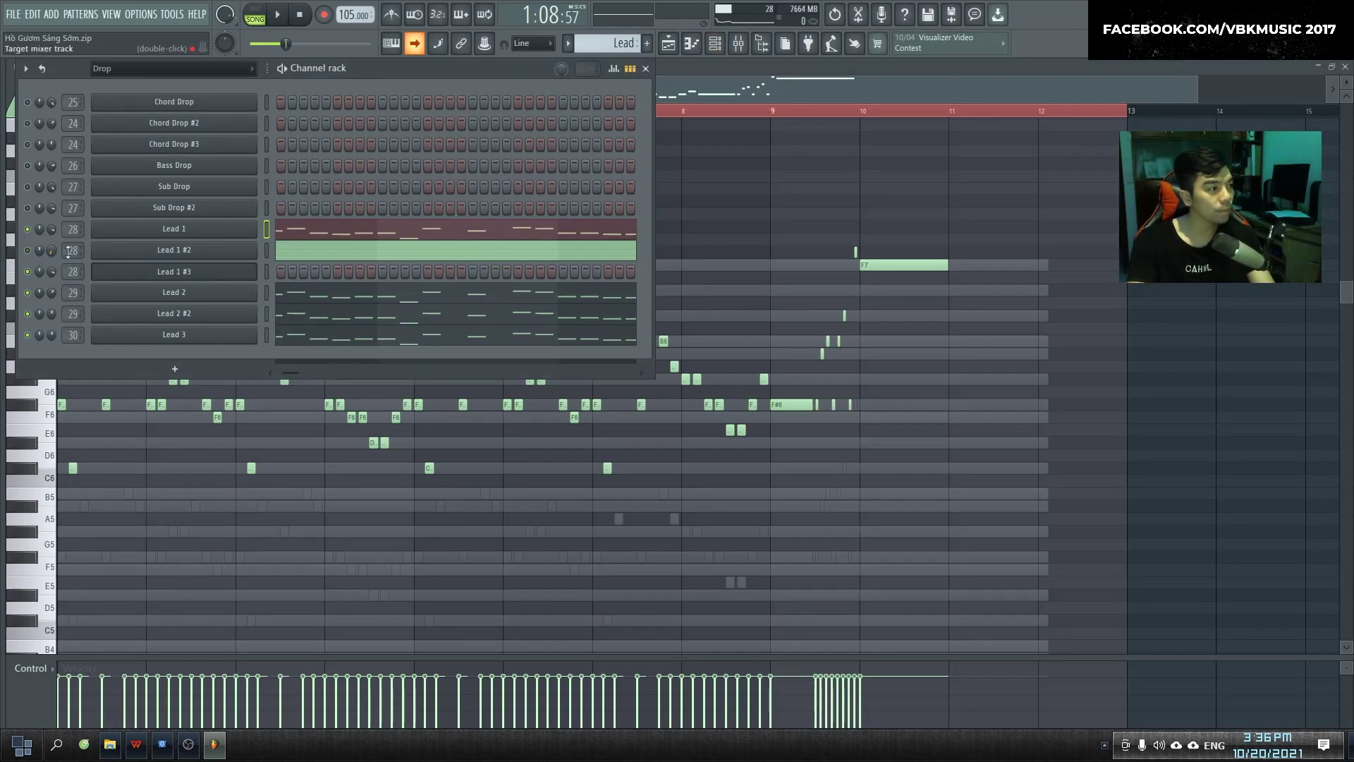
right_click(250, 271)
left_click(284, 273)
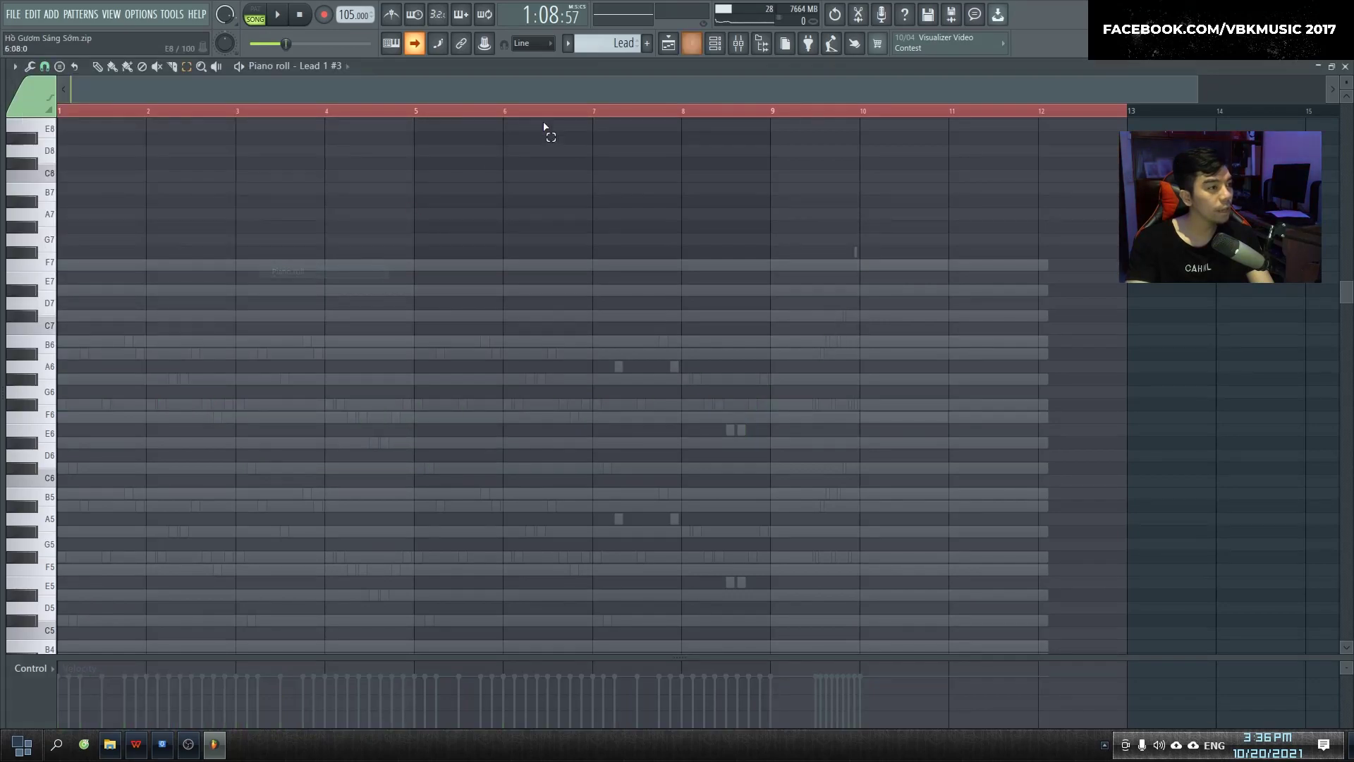
scroll(303, 312, "down", 2)
scroll(299, 316, "up", 1)
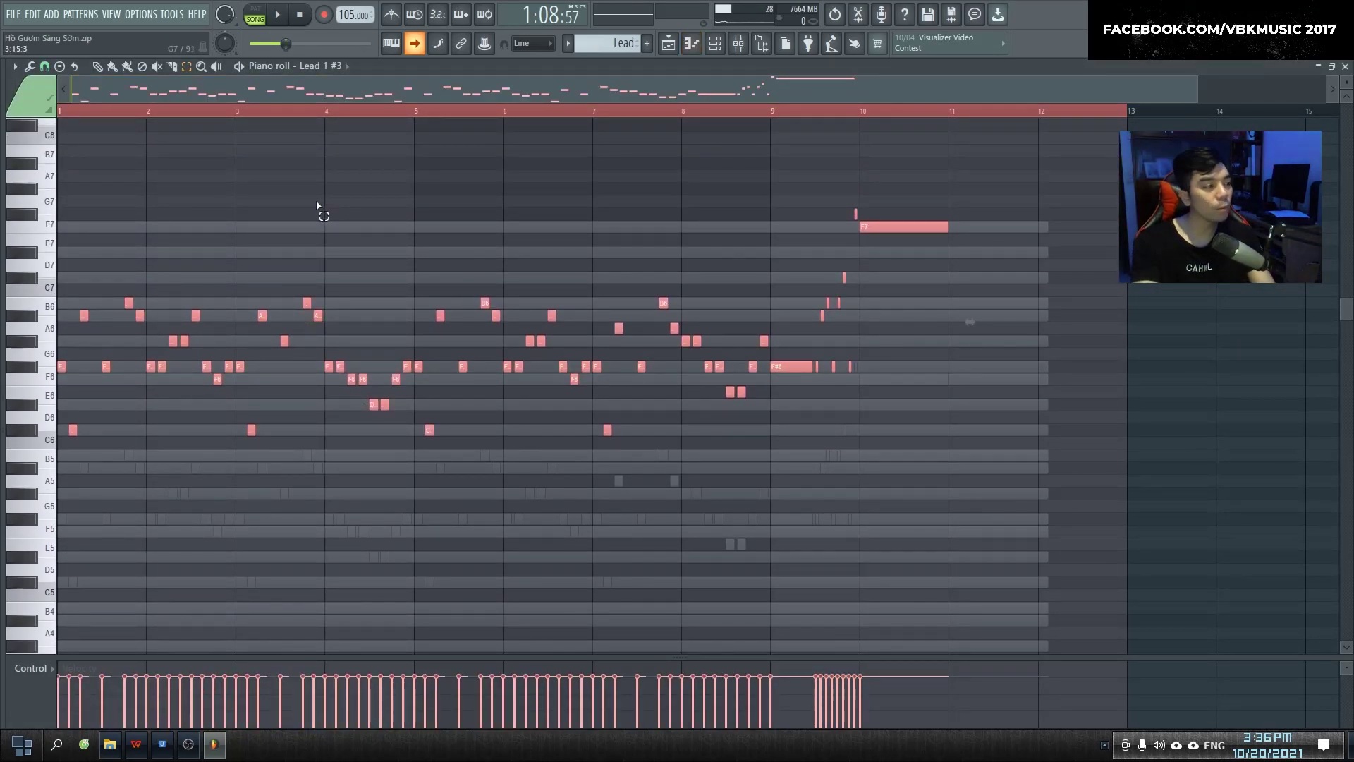
- Transpose the whole pasted melody in Lead 1 #3 up four semitones to form a harmony line
key("Up")
key("Up")
key("Up")
key("Up")
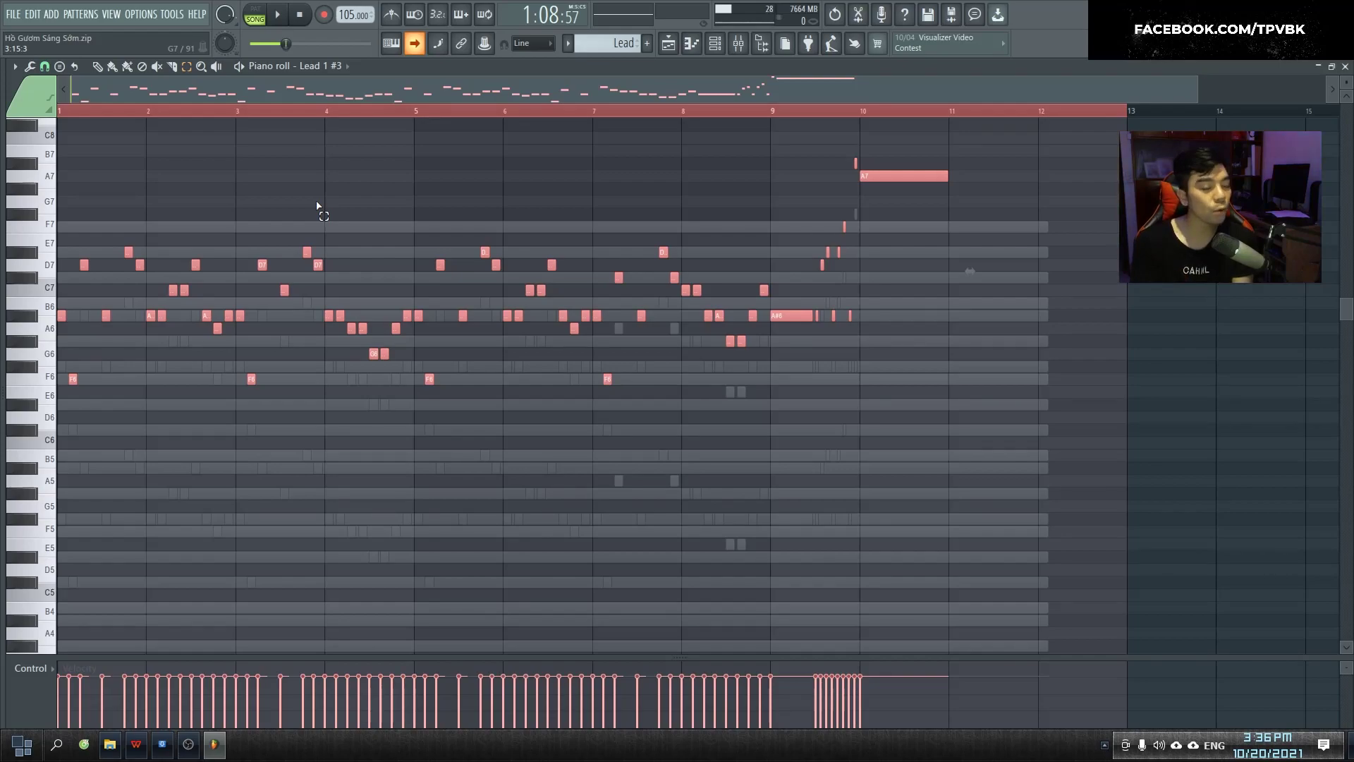
left_click(134, 393)
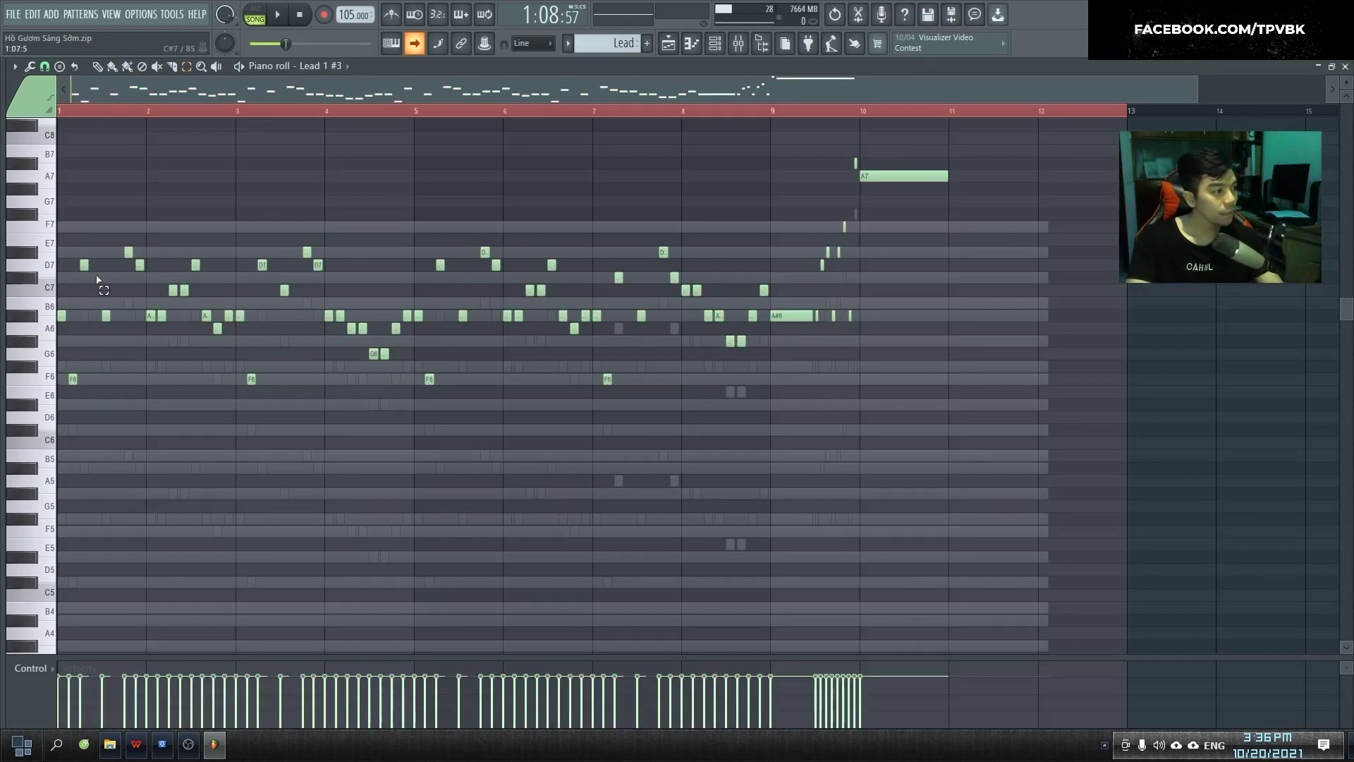
left_click(49, 266)
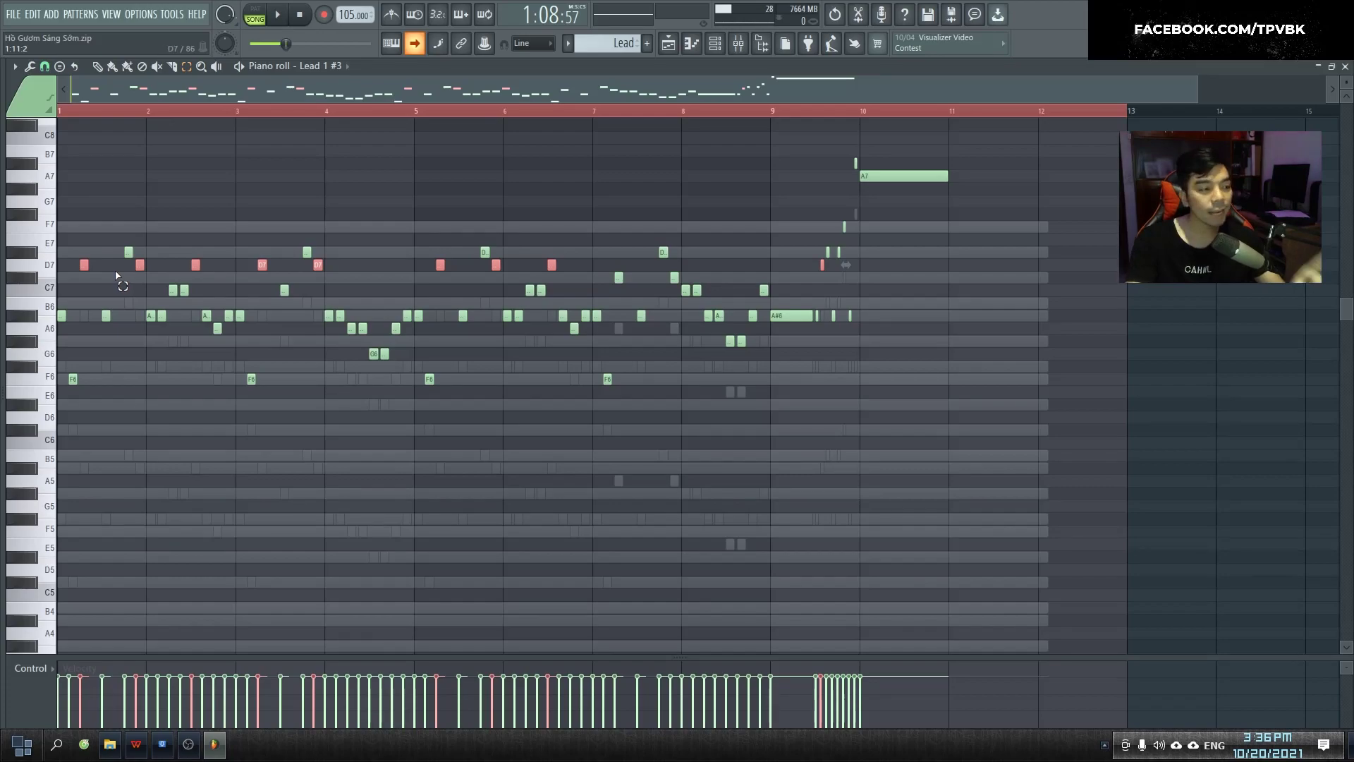
left_click(251, 379)
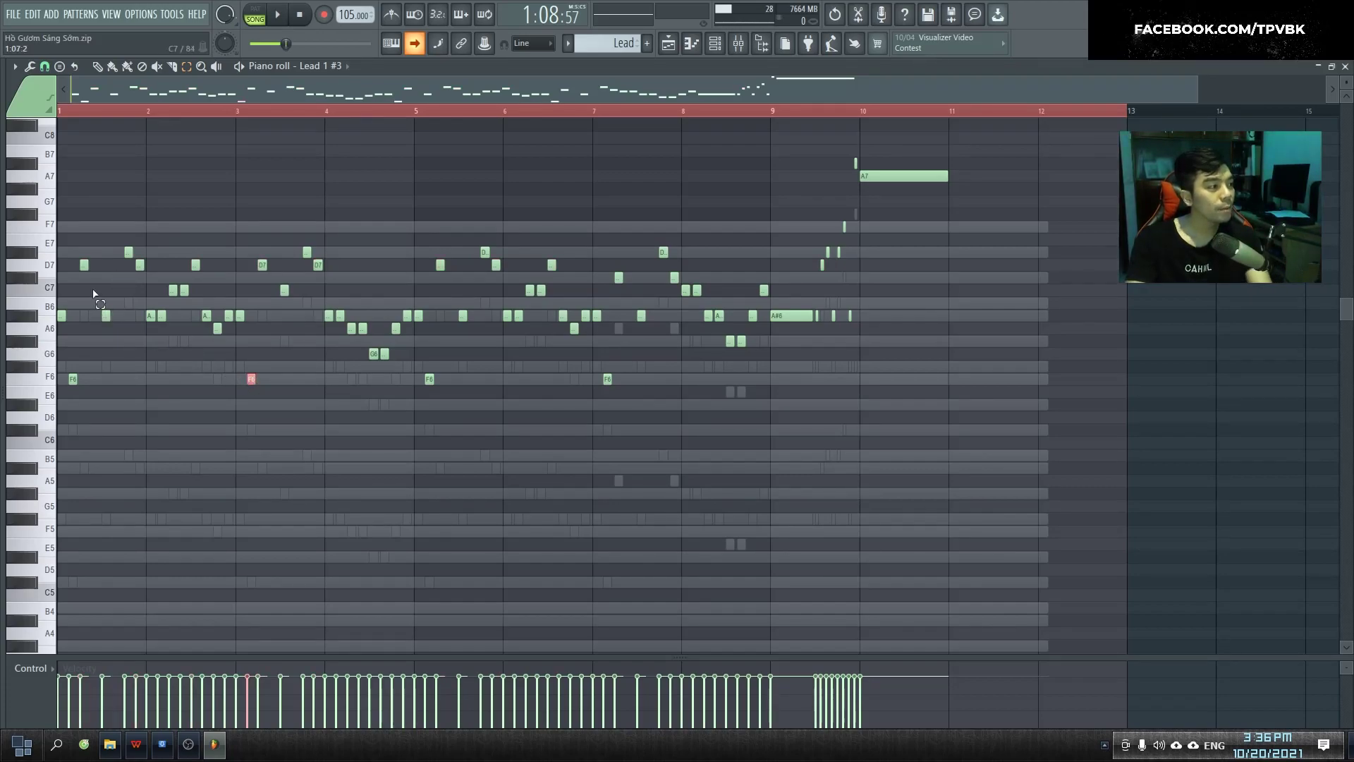
- Shift the F# major scale guide in Lead 1 #2 up one octave and return to Lead 1 #3's piano roll
left_click(332, 67)
left_click(639, 48)
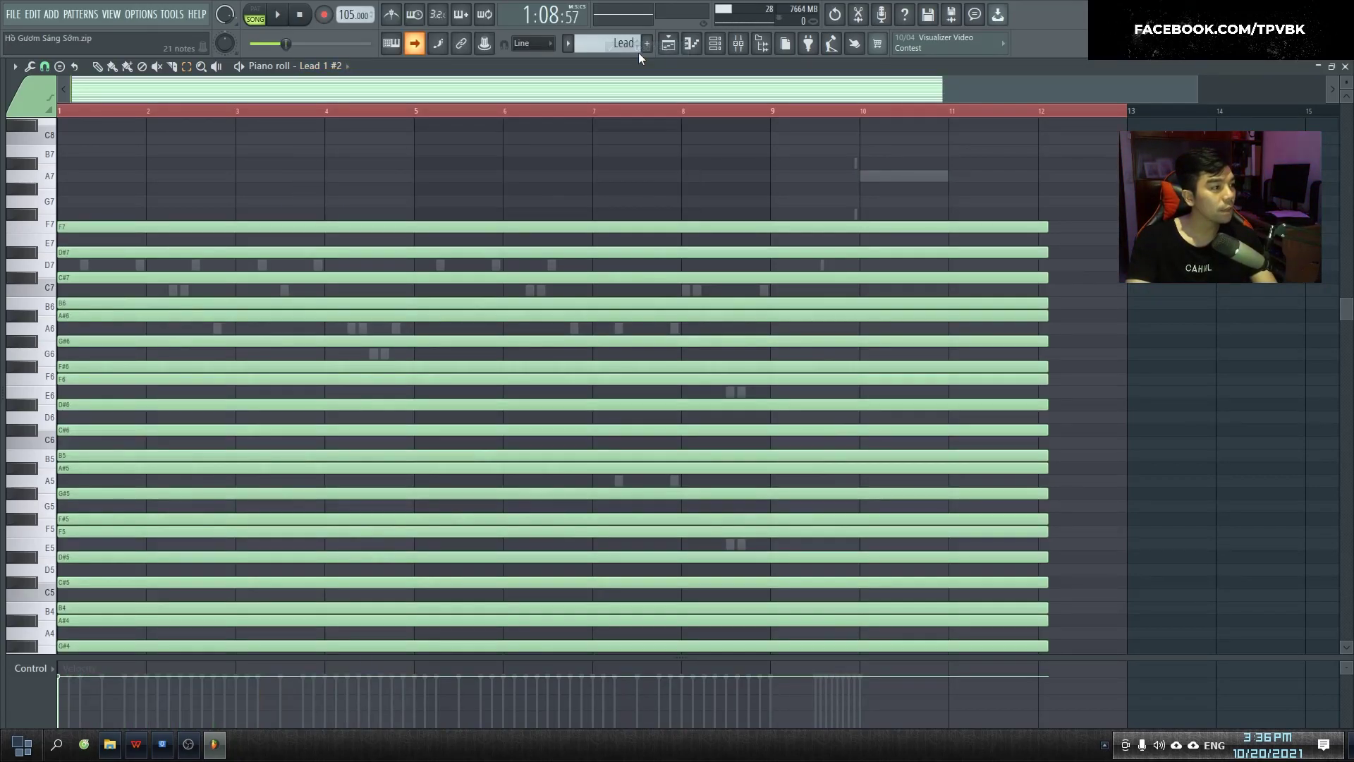
scroll(391, 321, "down", 4)
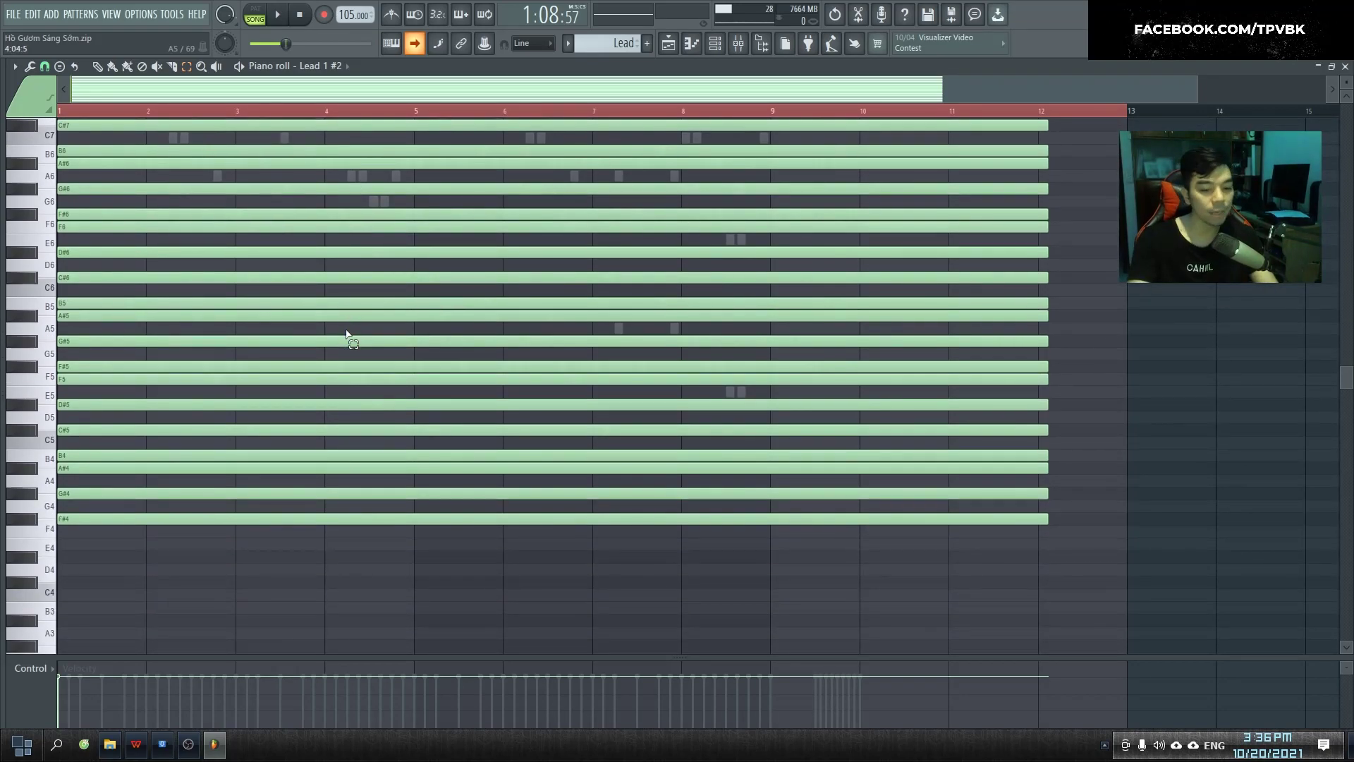
left_click(347, 67)
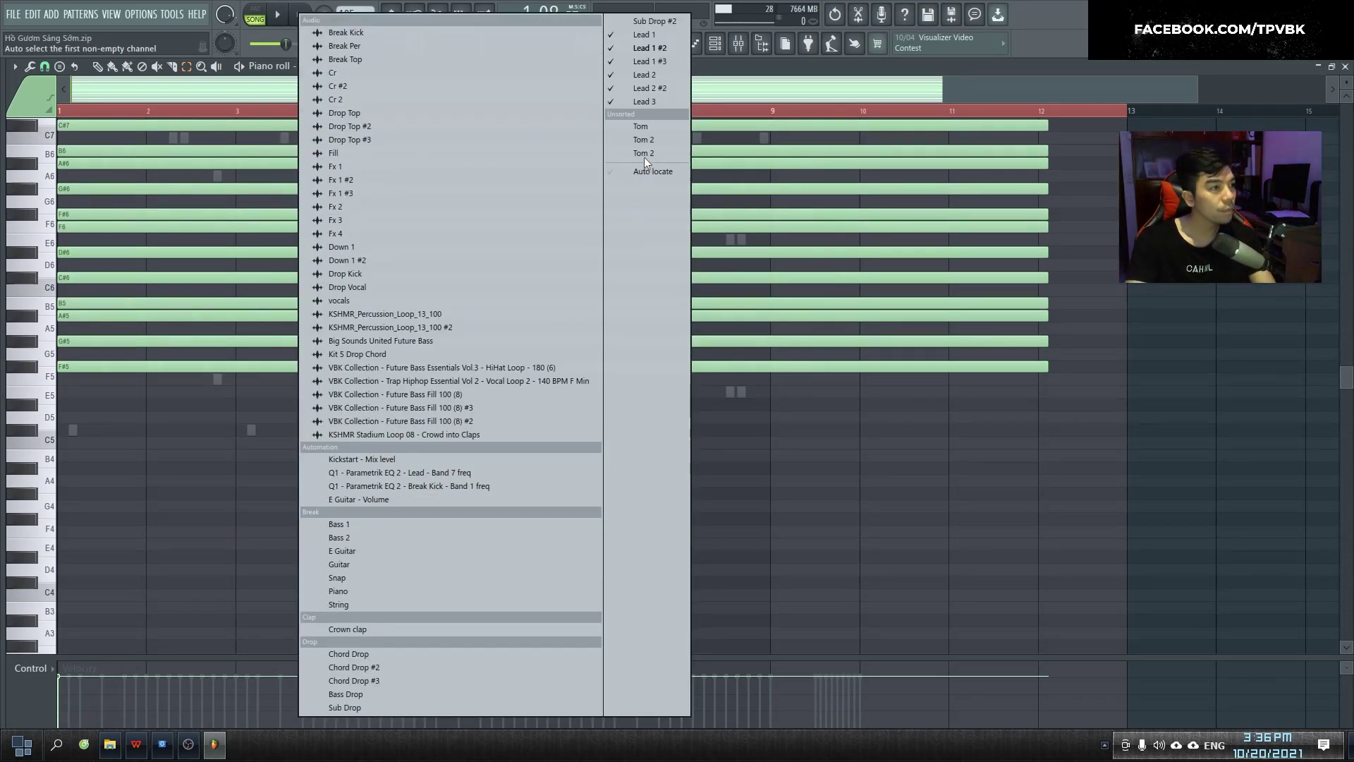
left_click(646, 61)
scroll(354, 414, "up", 5)
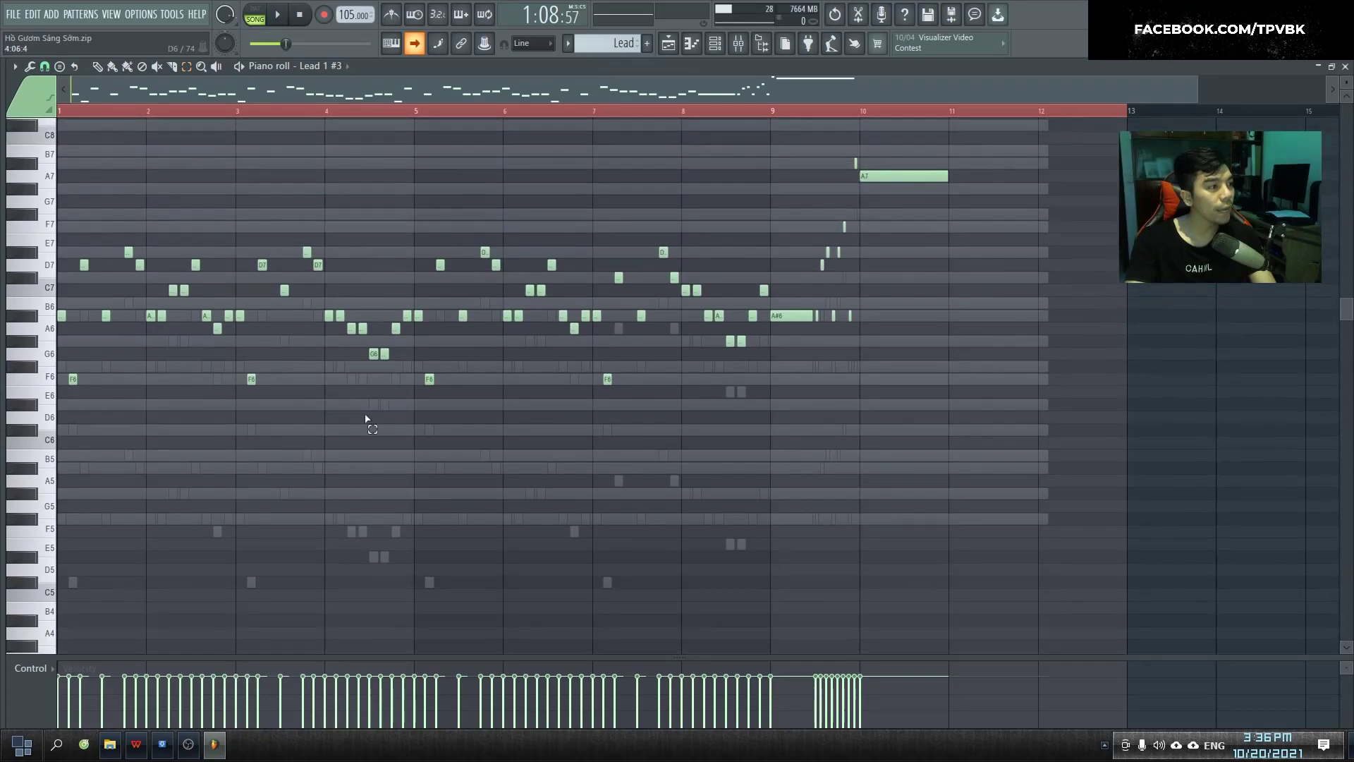
- Try lowering the D7 notes to C#7, raise the whole C#7 row to D7, and play the harmony line
left_click(40, 343)
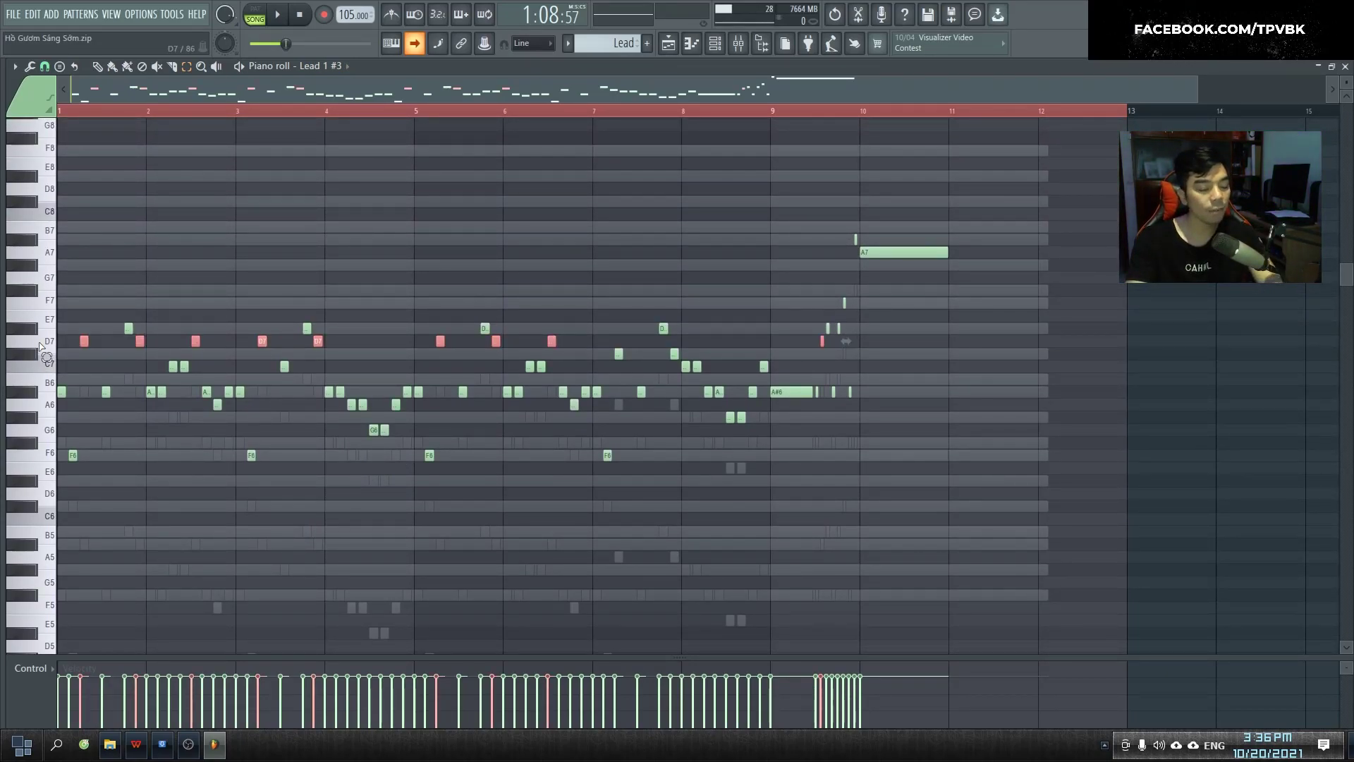
key("Down")
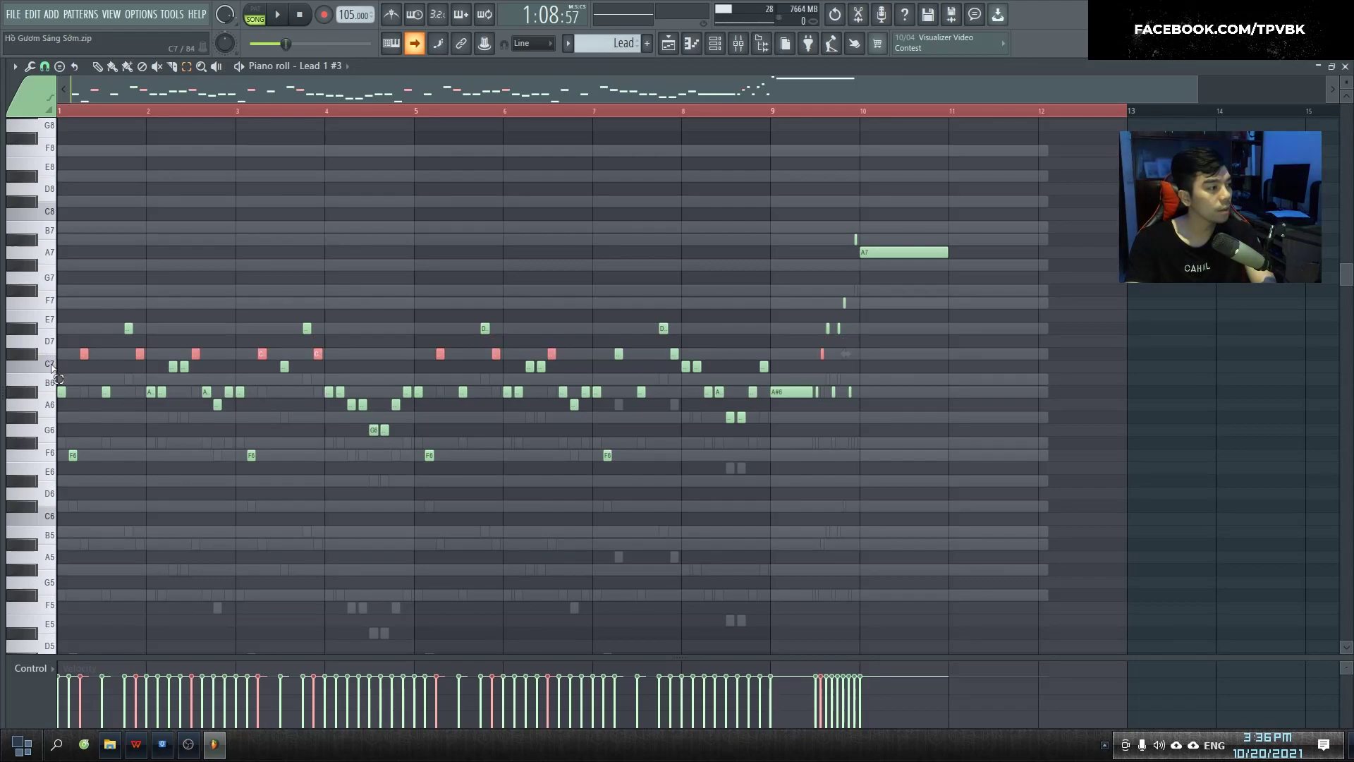
left_click(52, 366)
key("shift+Up")
left_click(47, 348)
left_click(47, 356)
key("shift+Up")
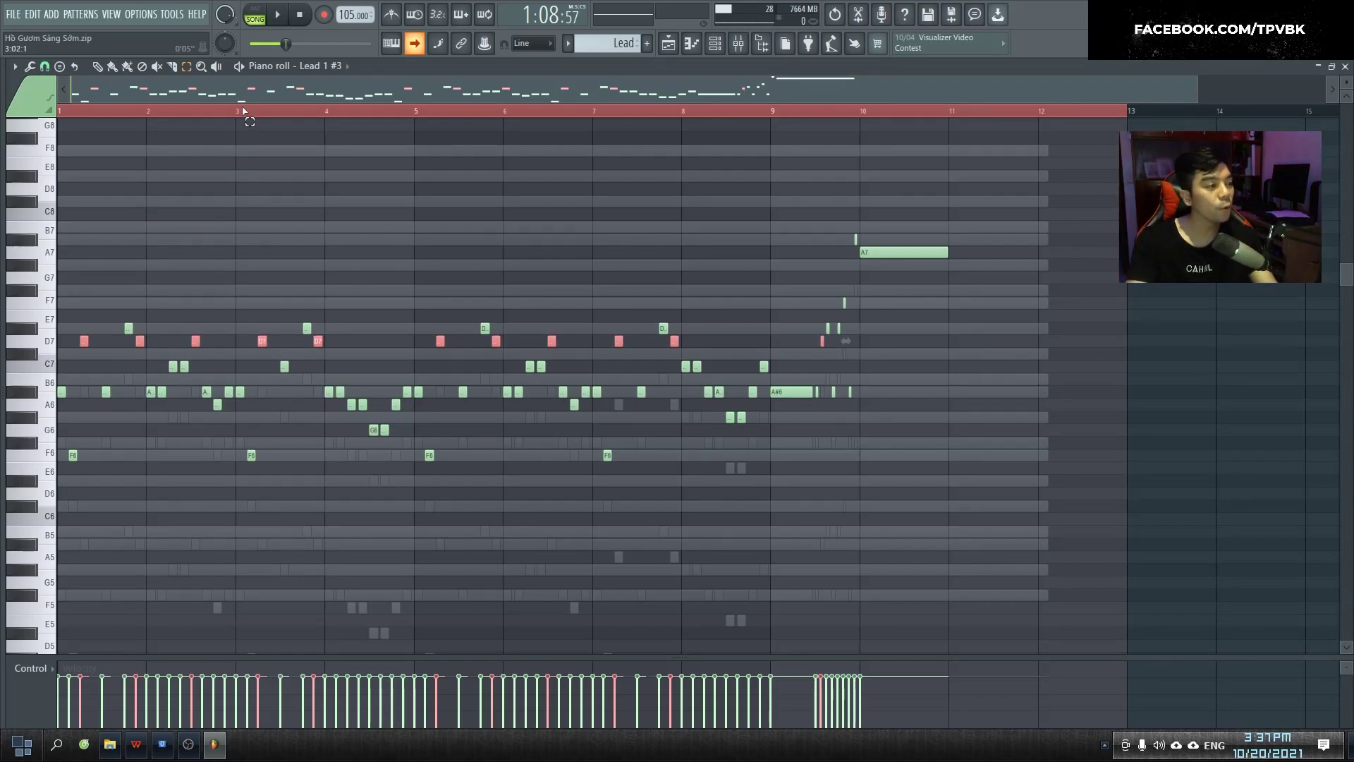
key("space")
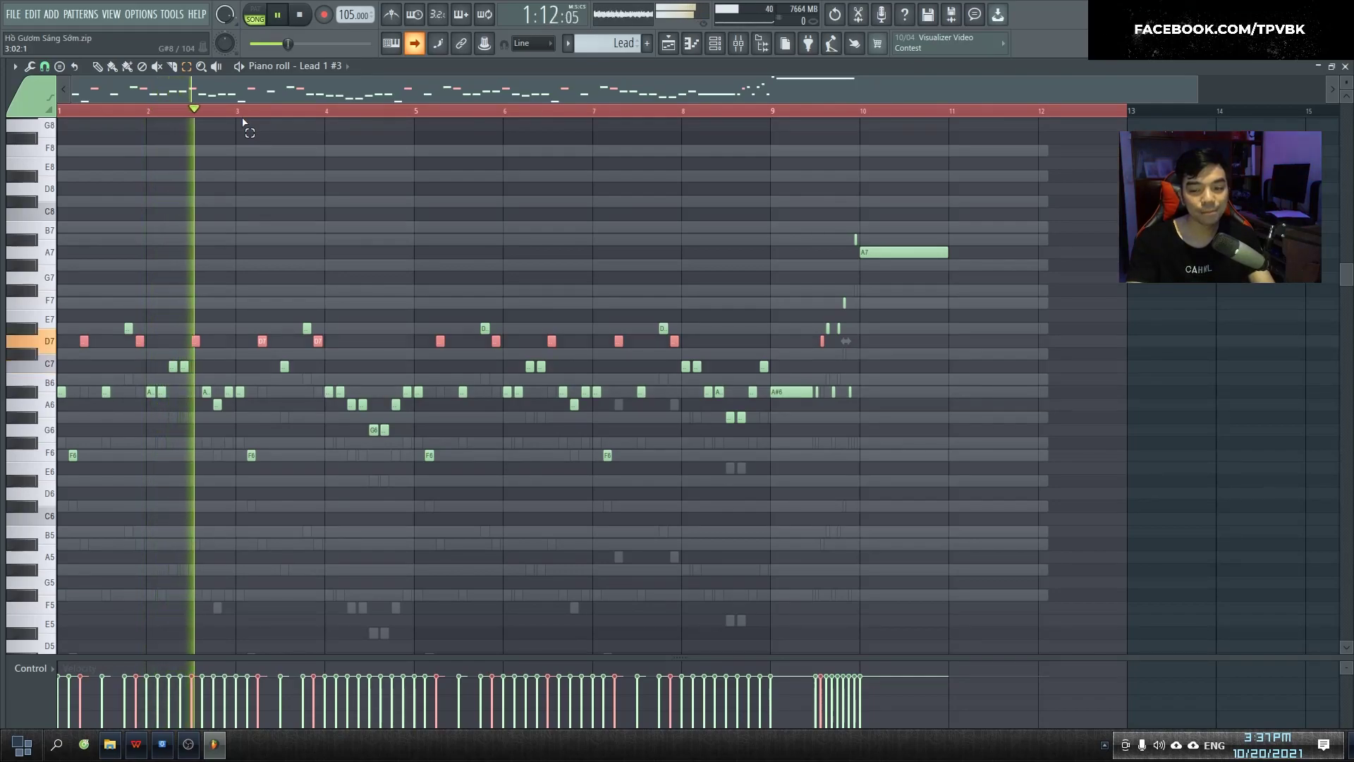
key("space")
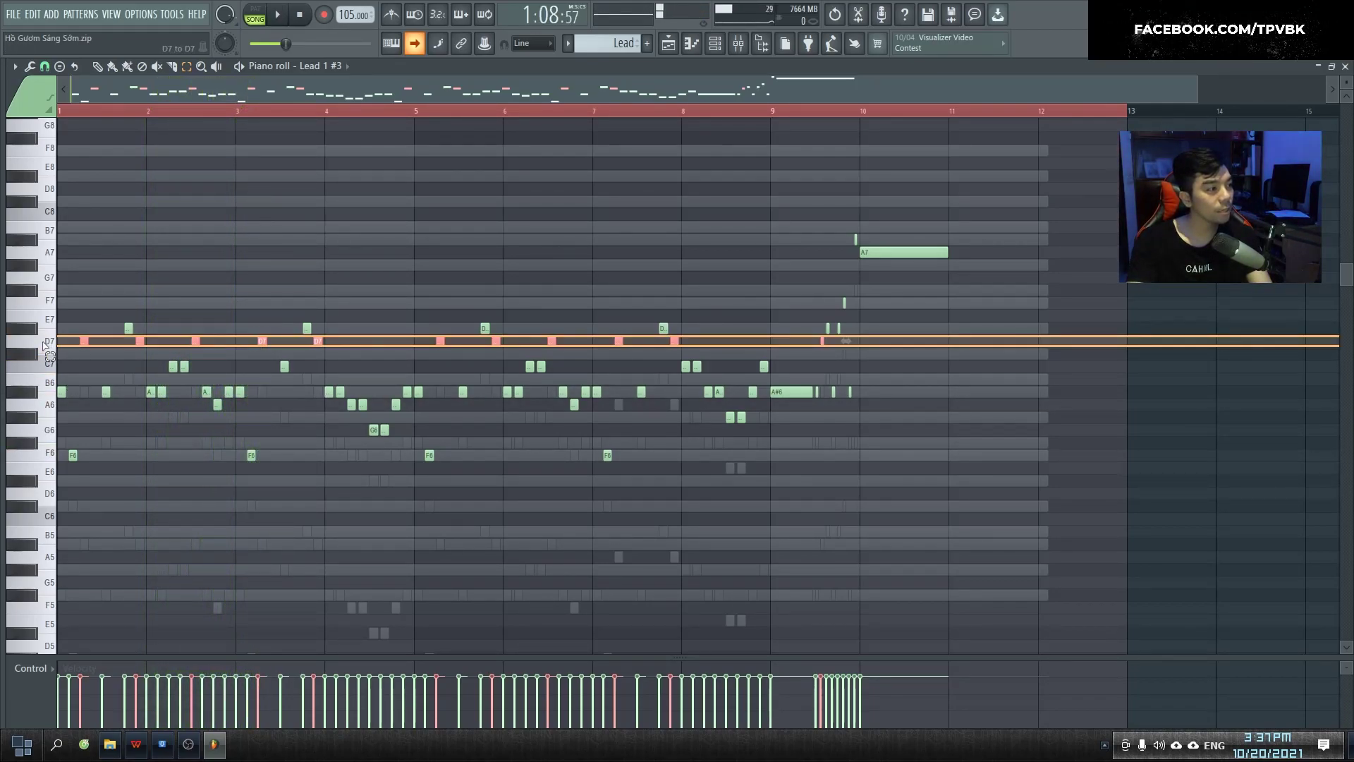
- Lower the harmony's off-scale notes by one semitone: D7 to C#7, C7 to B6, A6 to G#6 and G6 to F#6
key("Down")
left_click(47, 368, "ctrl")
key("shift+Down")
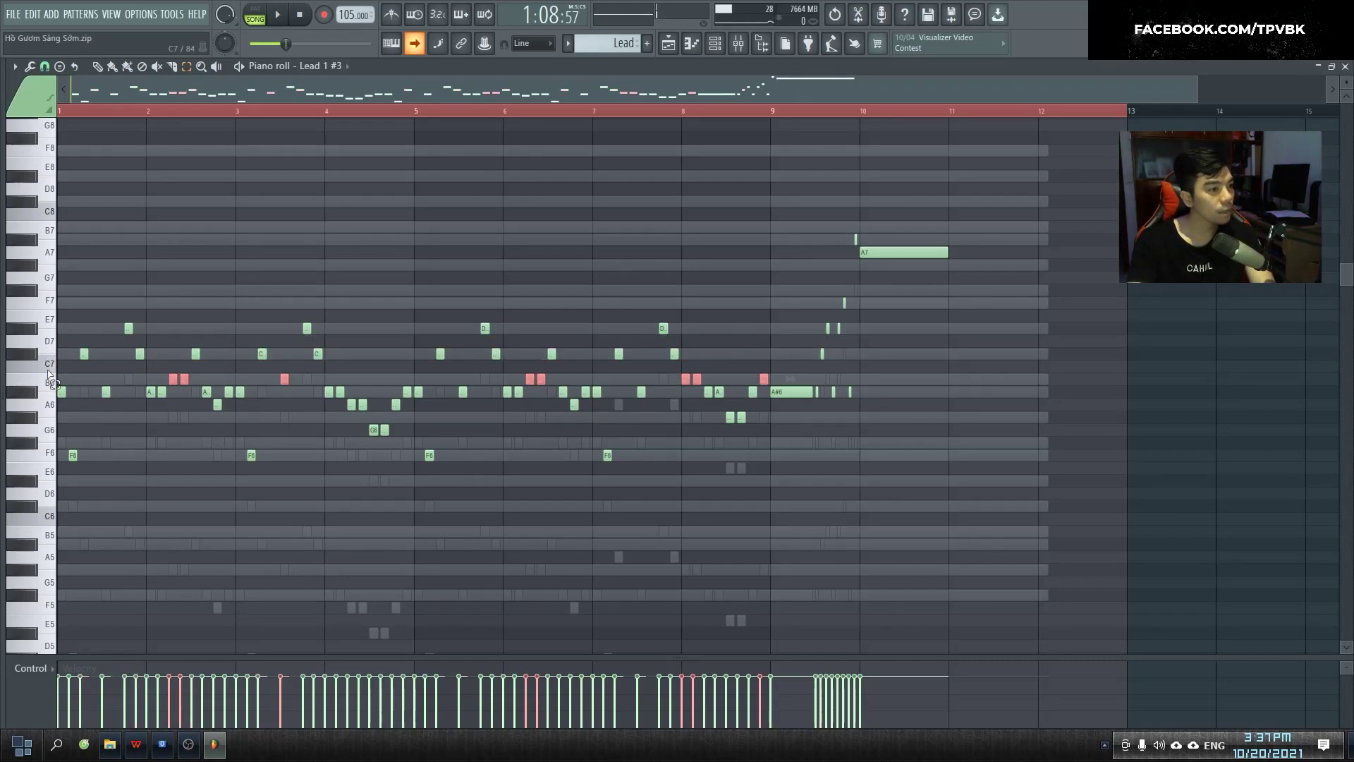
left_click(49, 408, "ctrl")
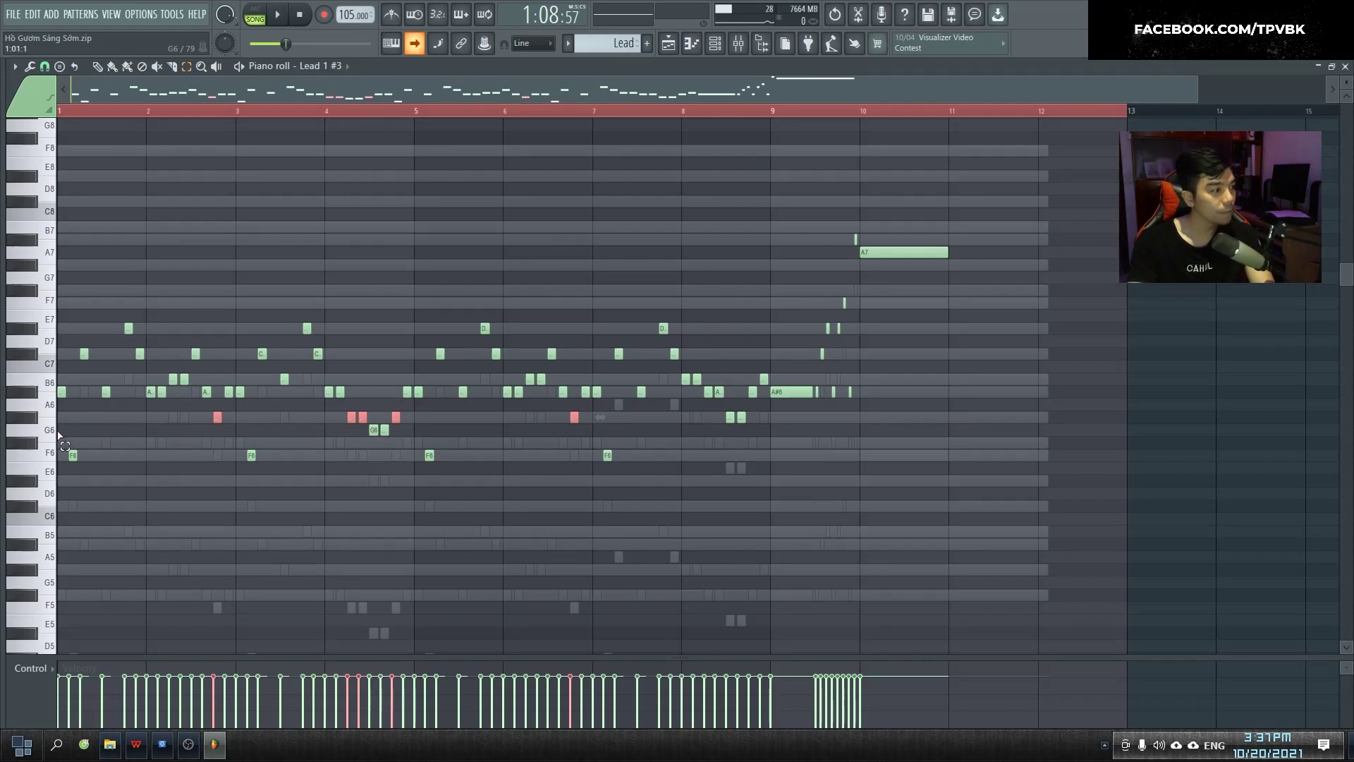
left_click(58, 432, "ctrl")
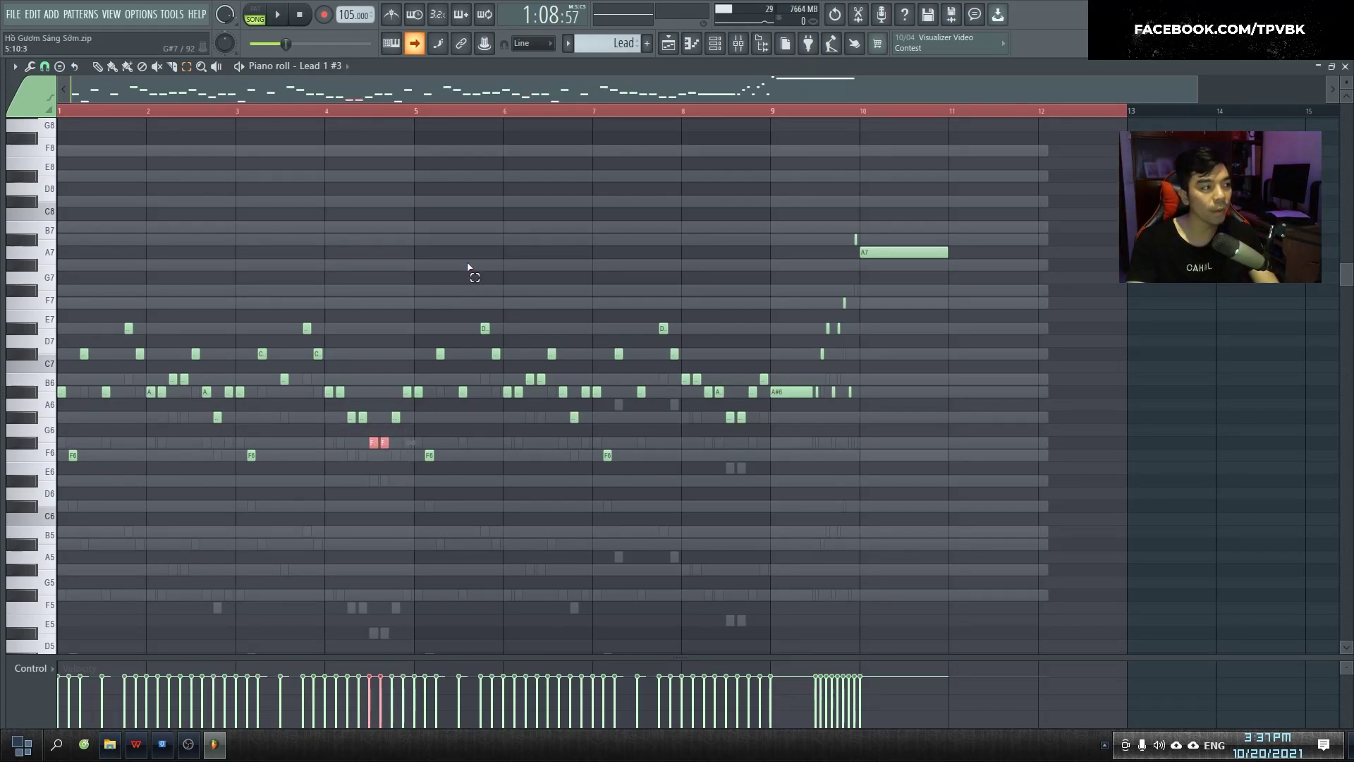
- Play back the Lead 1 #3 harmony line and check its F6 notes against the melody
key("space")
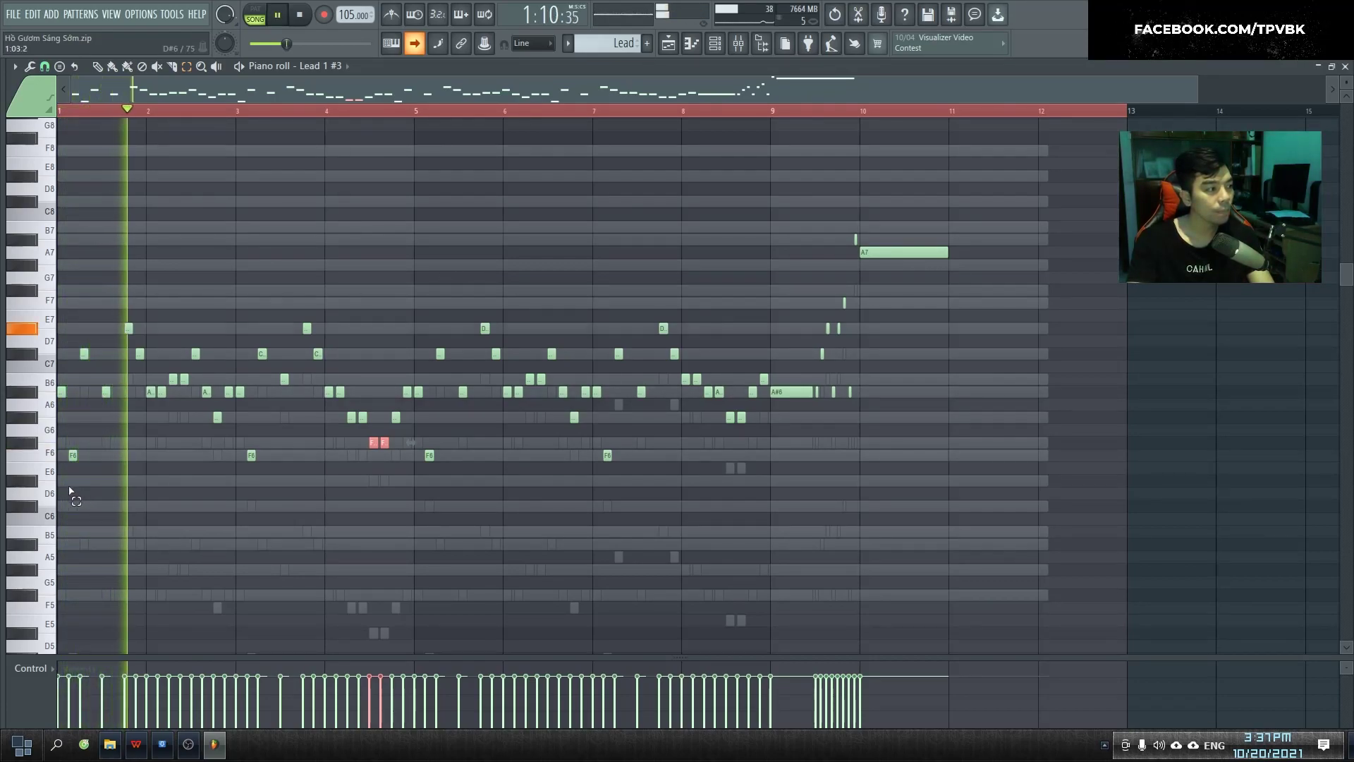
left_click(58, 457, "ctrl")
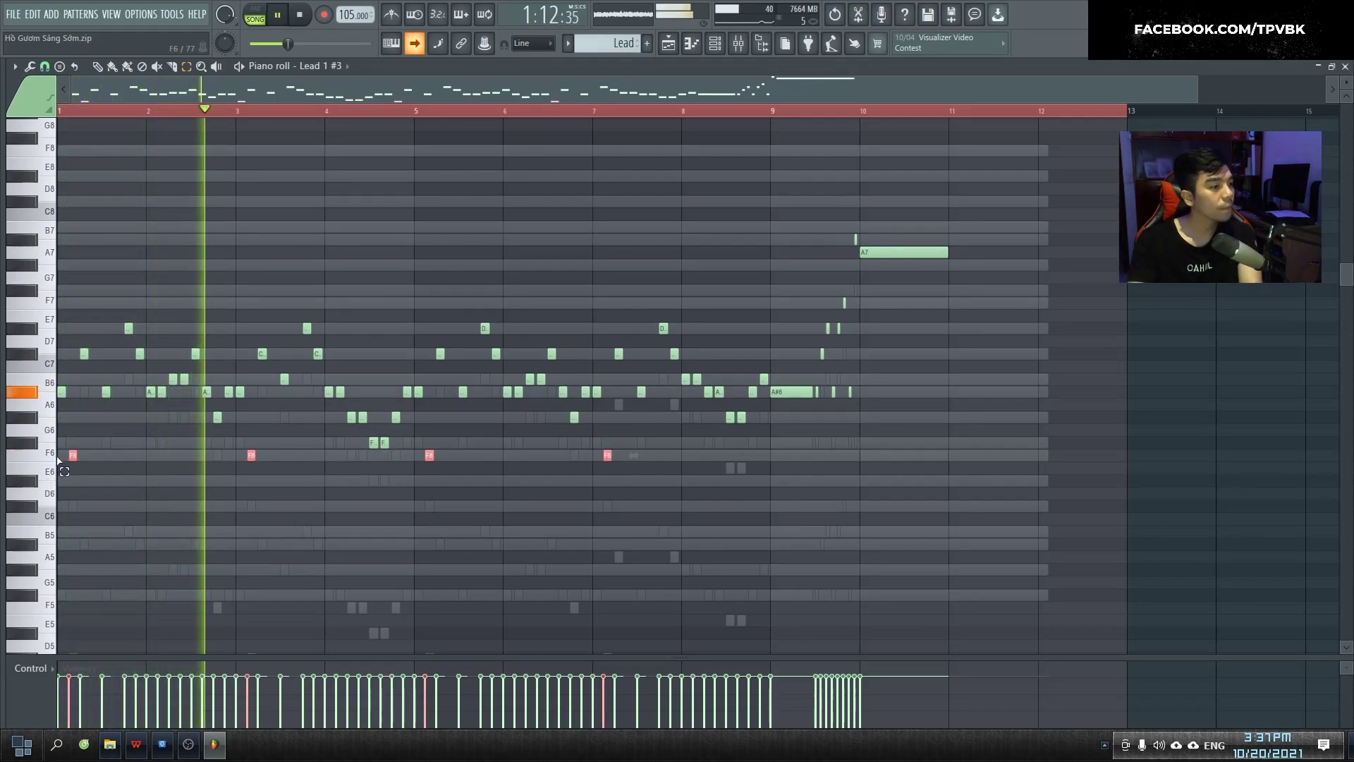
key("space")
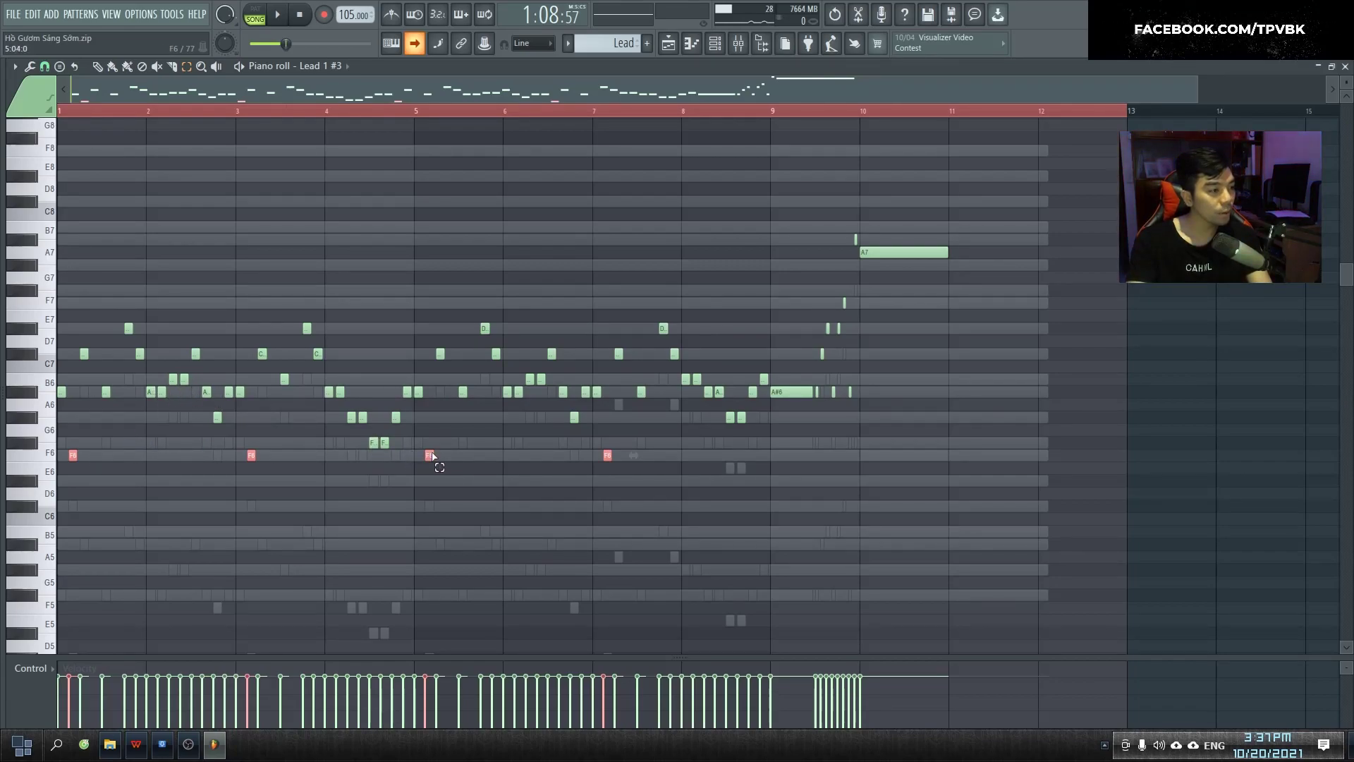
left_click(517, 392, "ctrl")
left_click(529, 381, "ctrl")
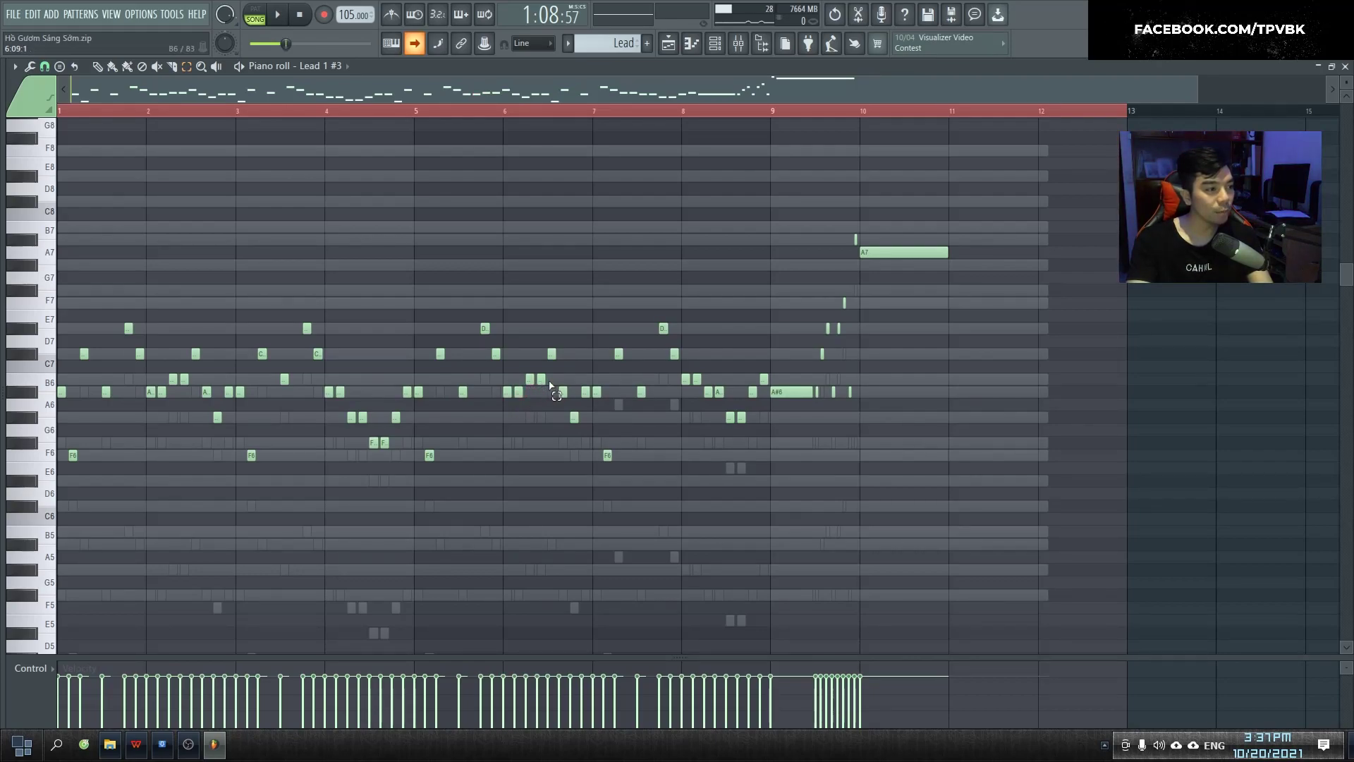
- Raise the four F6 notes in Lead 1 #3 to F#6 and play the harmony line
double_click(50, 456)
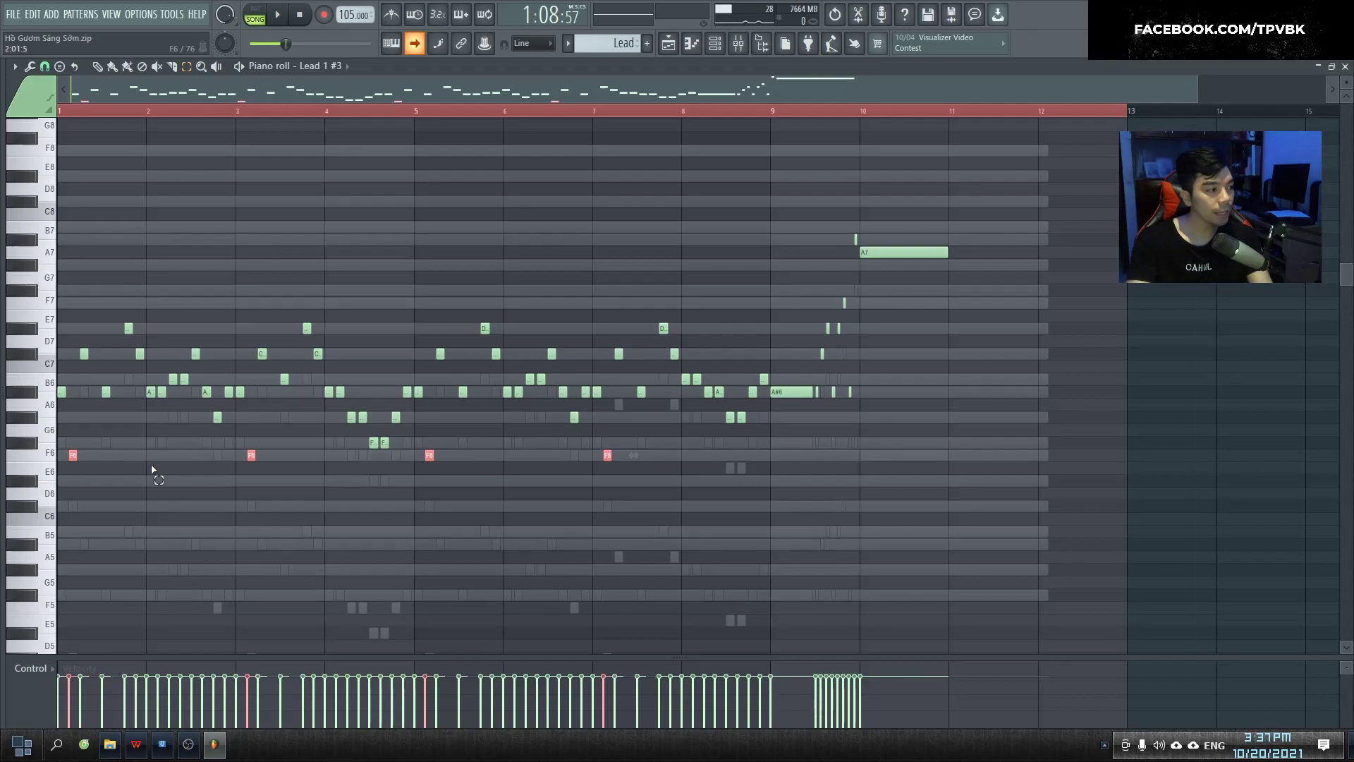
key("shift+Up")
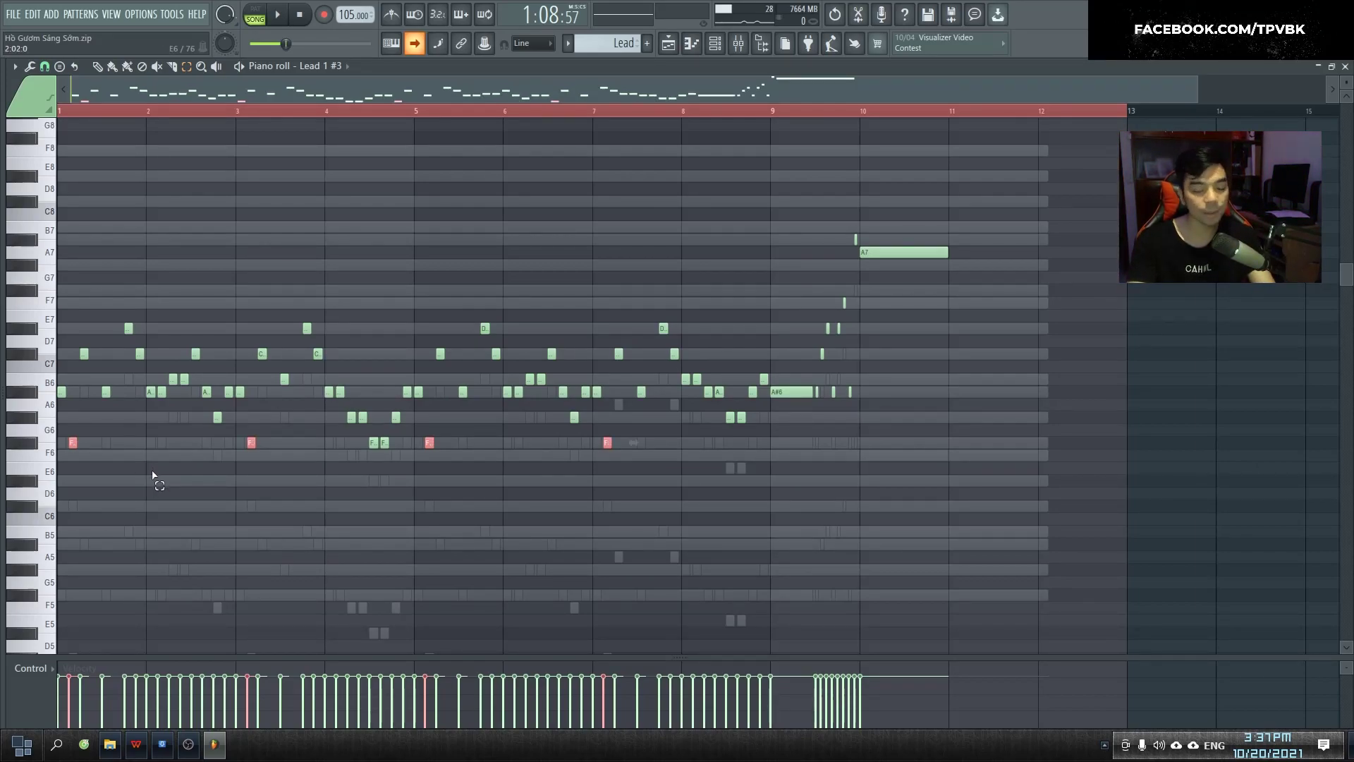
key("space")
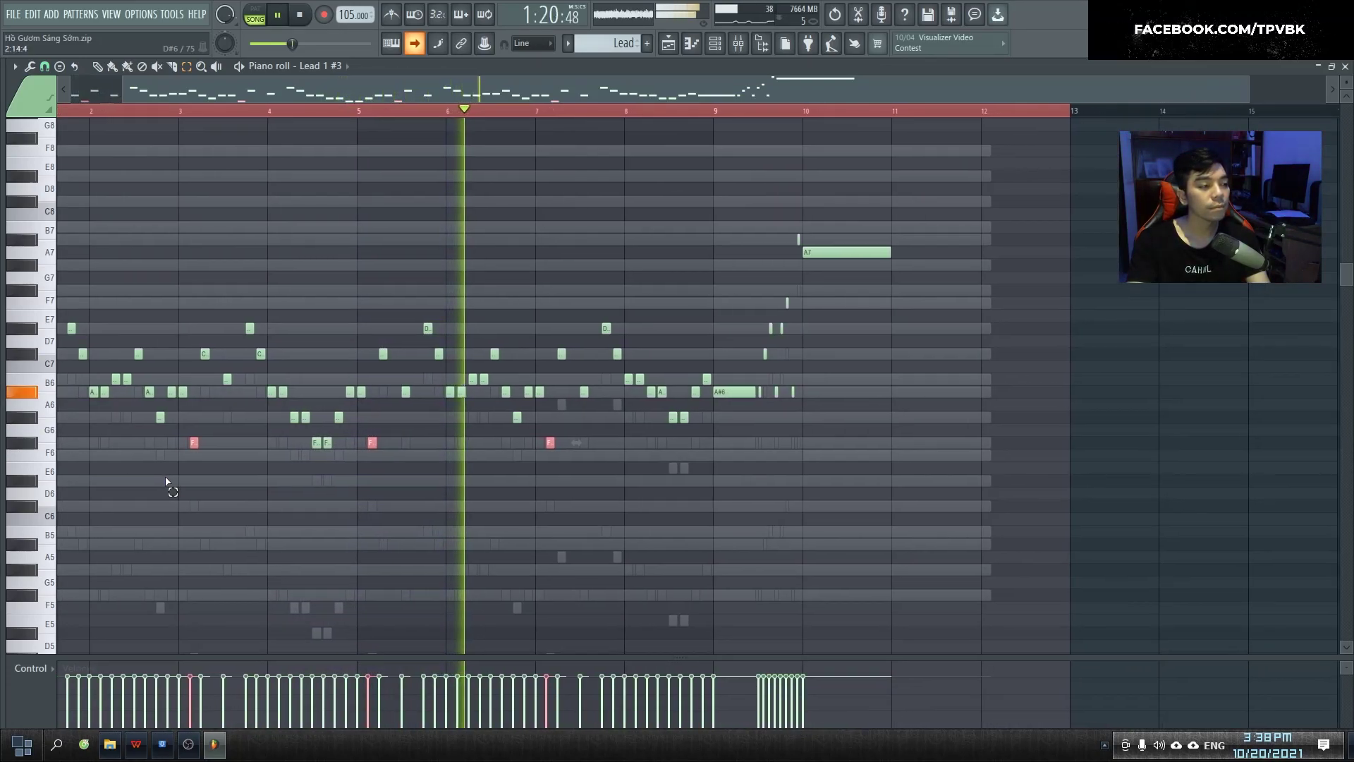
key("space")
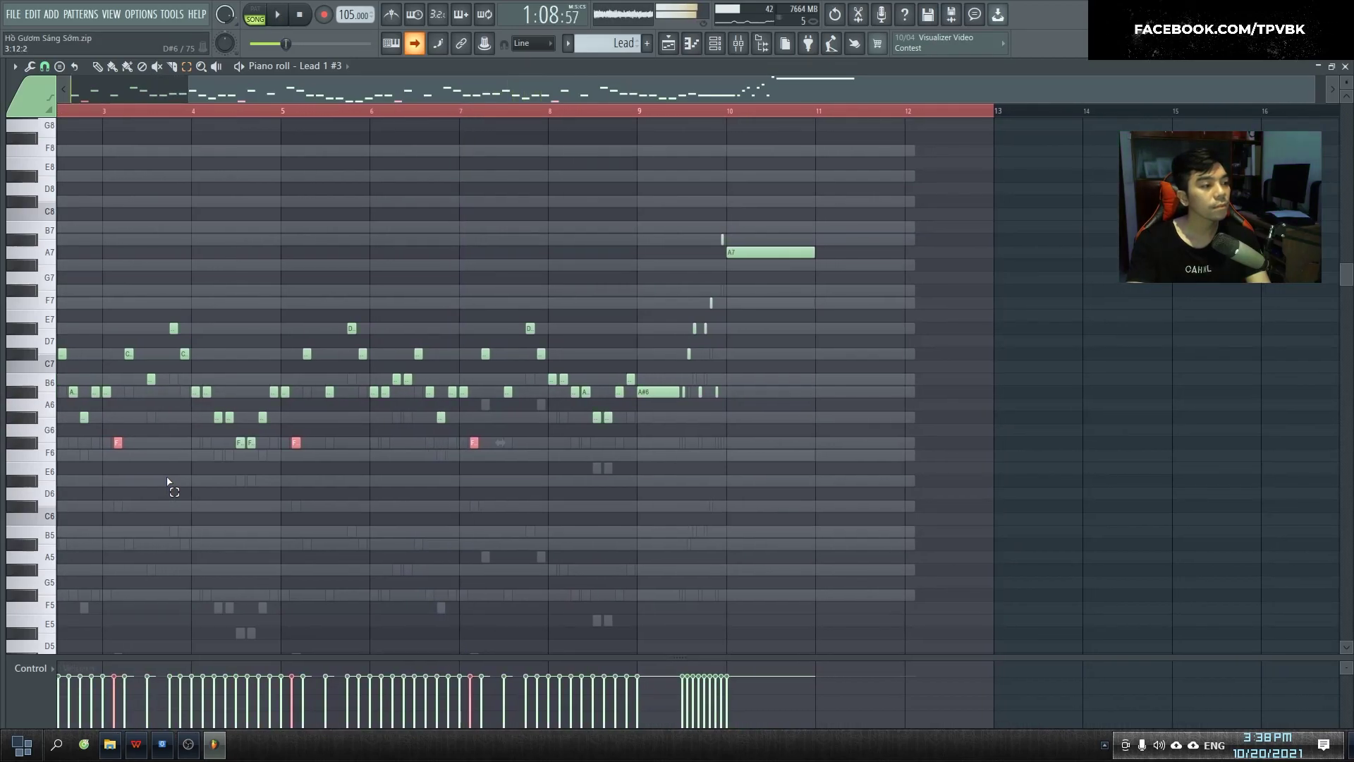
- Save the project and delete the harmony notes from bar 7 onward in Lead 1 #3
key("ctrl+s")
left_click_drag(483, 457, 856, 246)
key("Delete")
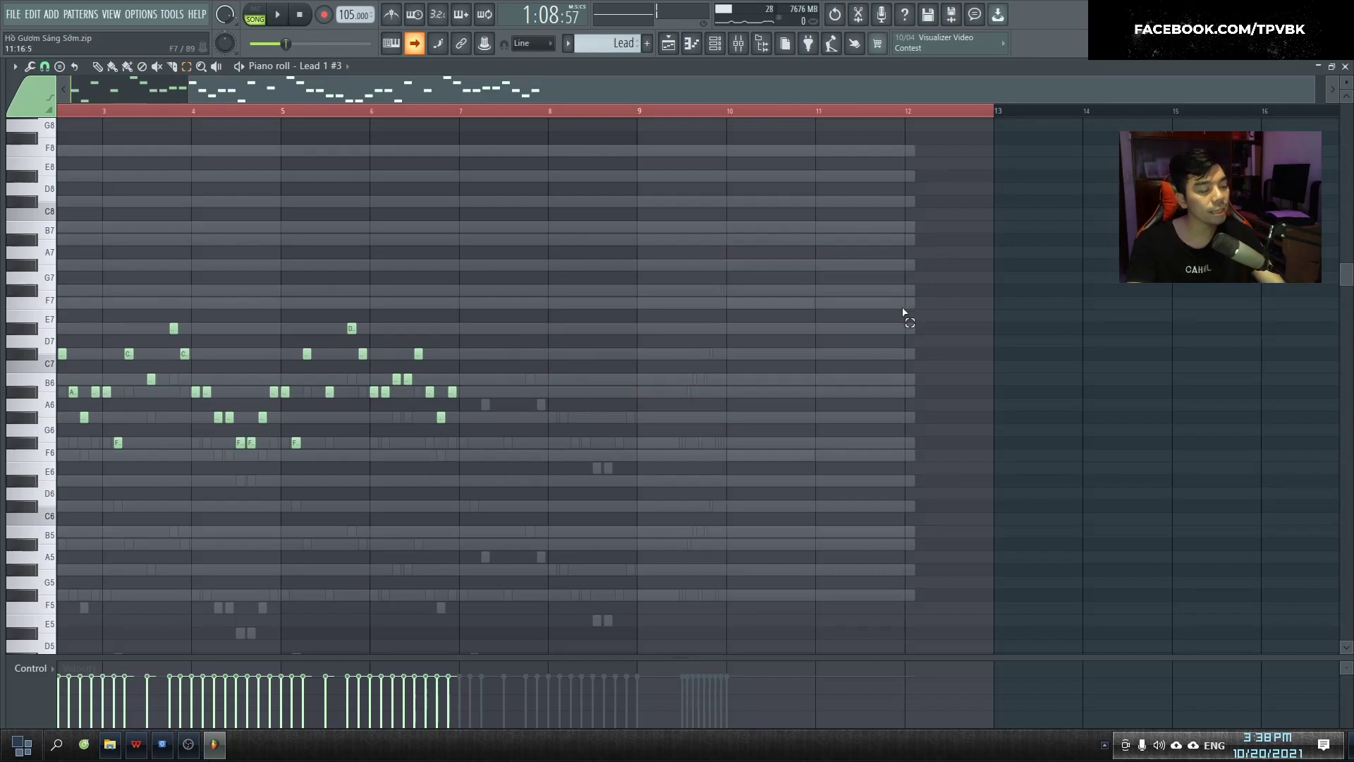
- Return to the playlist, take Track 3 out of solo and briefly play the start of the drop at bar 31
scroll(906, 308, "down", 2)
key("F5")
scroll(753, 306, "down", 3)
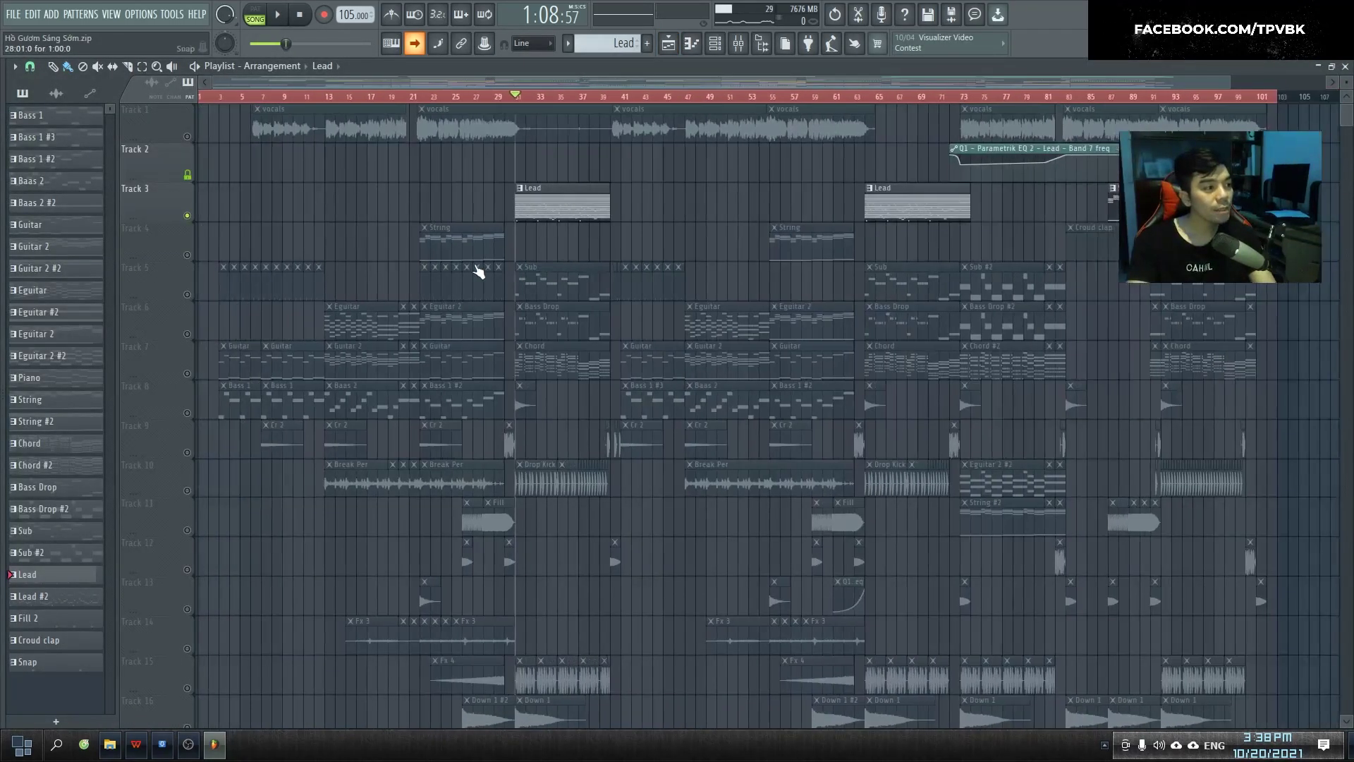
scroll(474, 226, "up", 5)
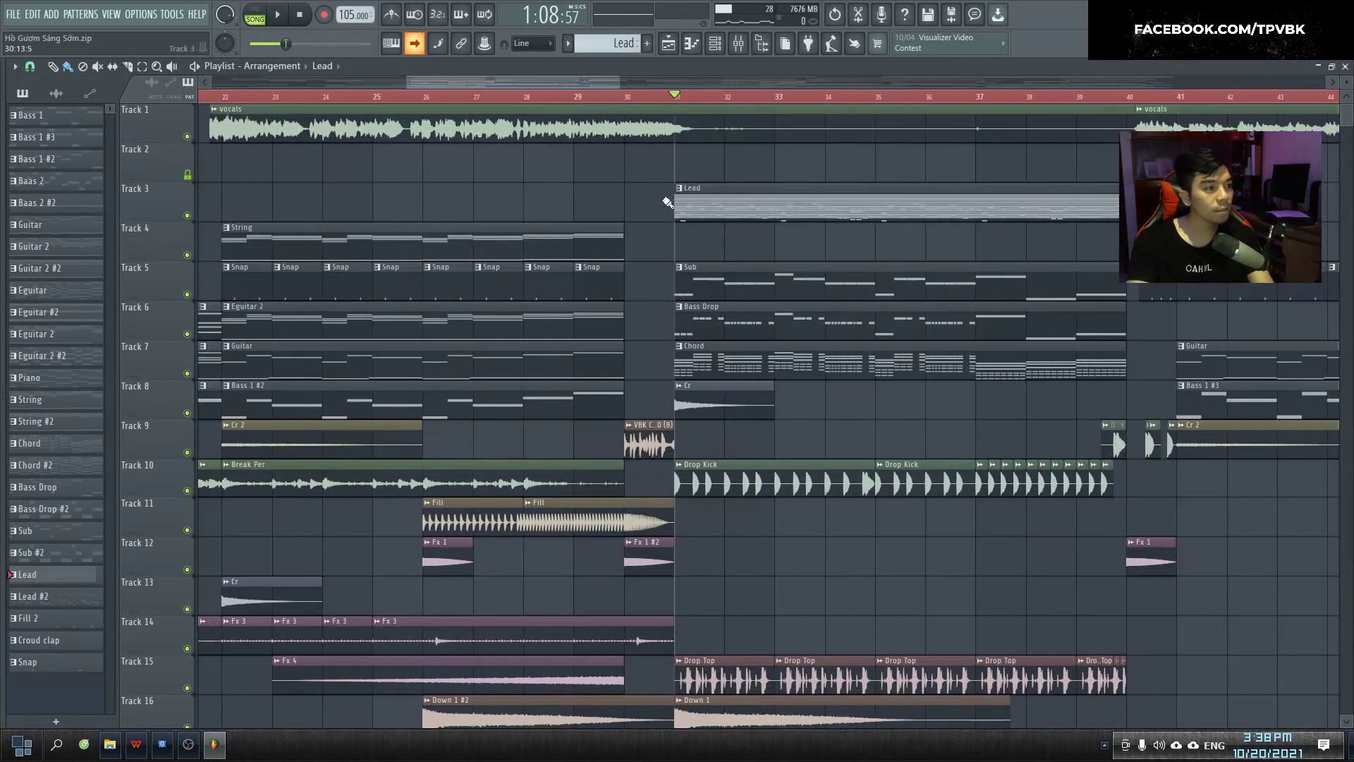
key("F6")
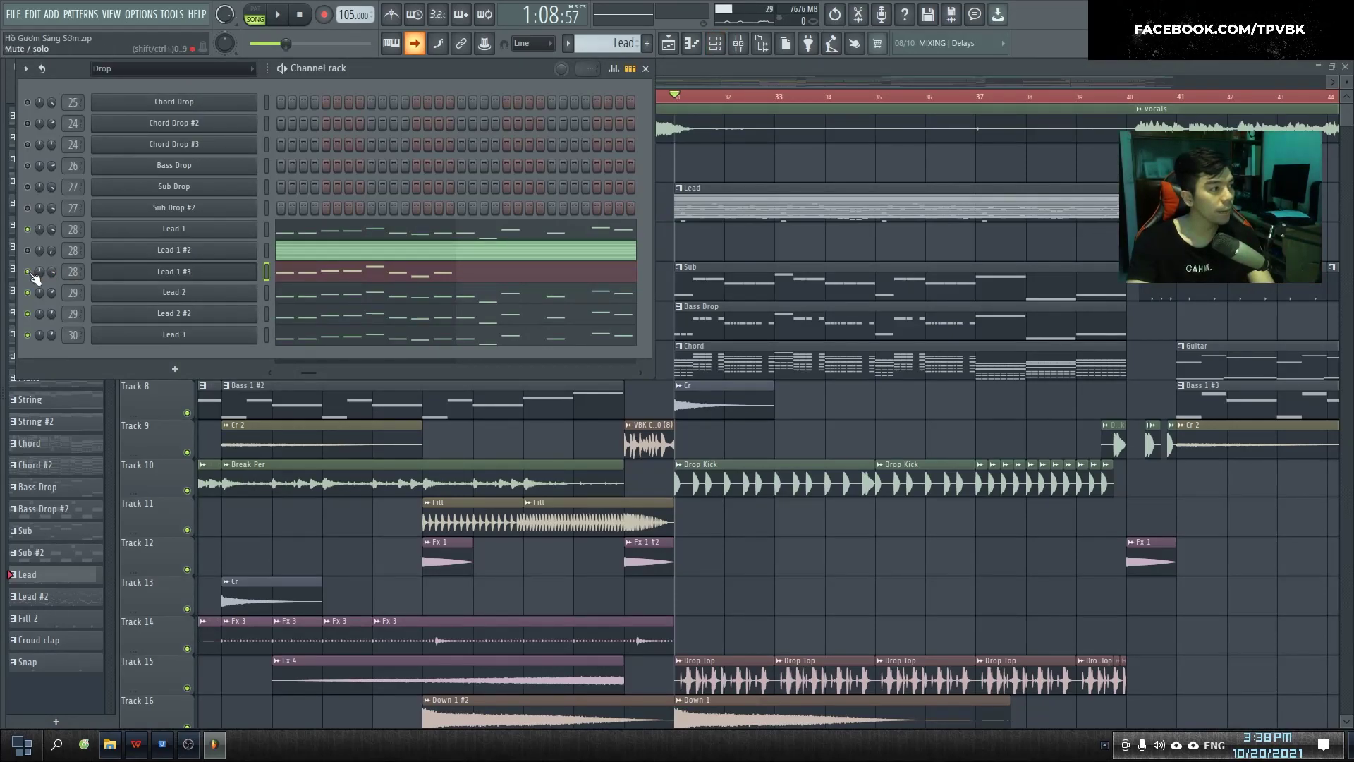
key("space")
key("space")
key("F6")
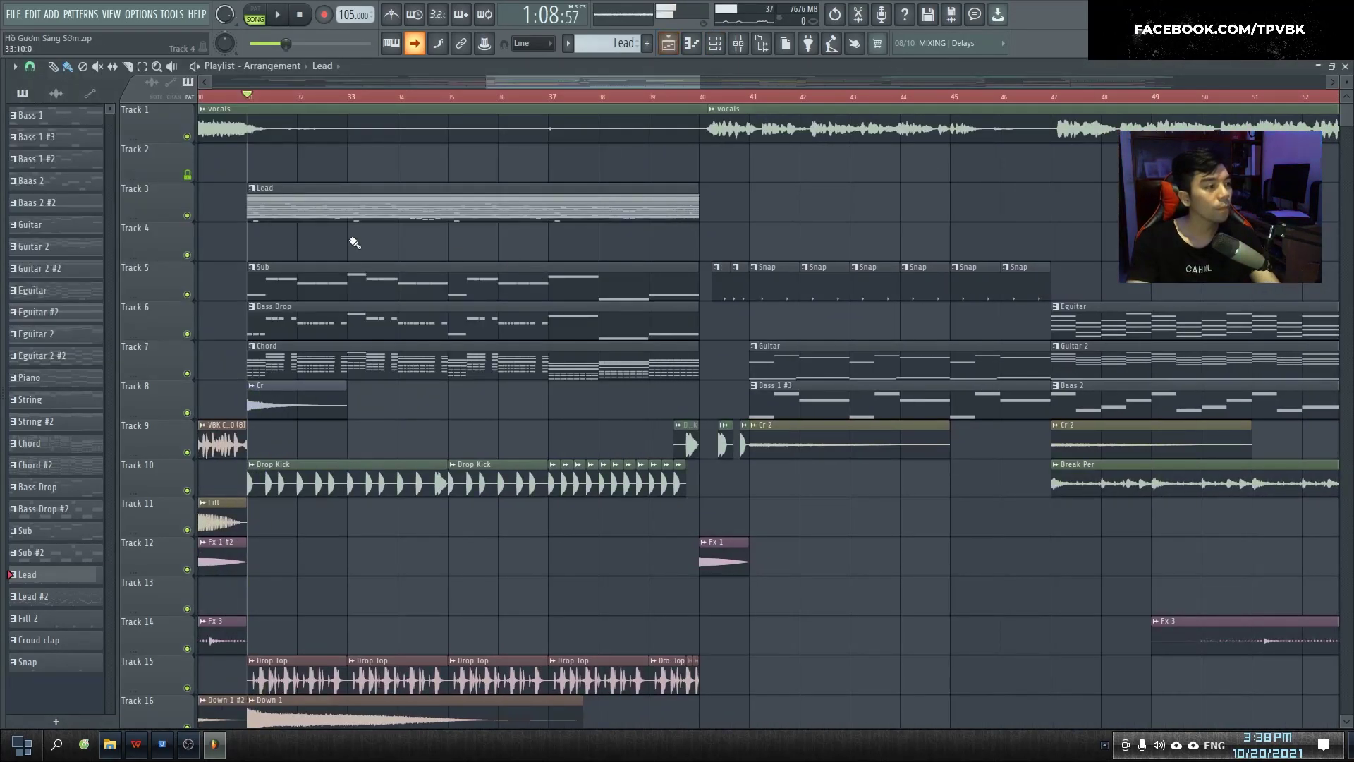
- Play the full drop with Lead 1 #2 and Lead 1 #3 muted, moving the channel rack off the playlist tracks
left_click_drag(569, 79, 361, 77)
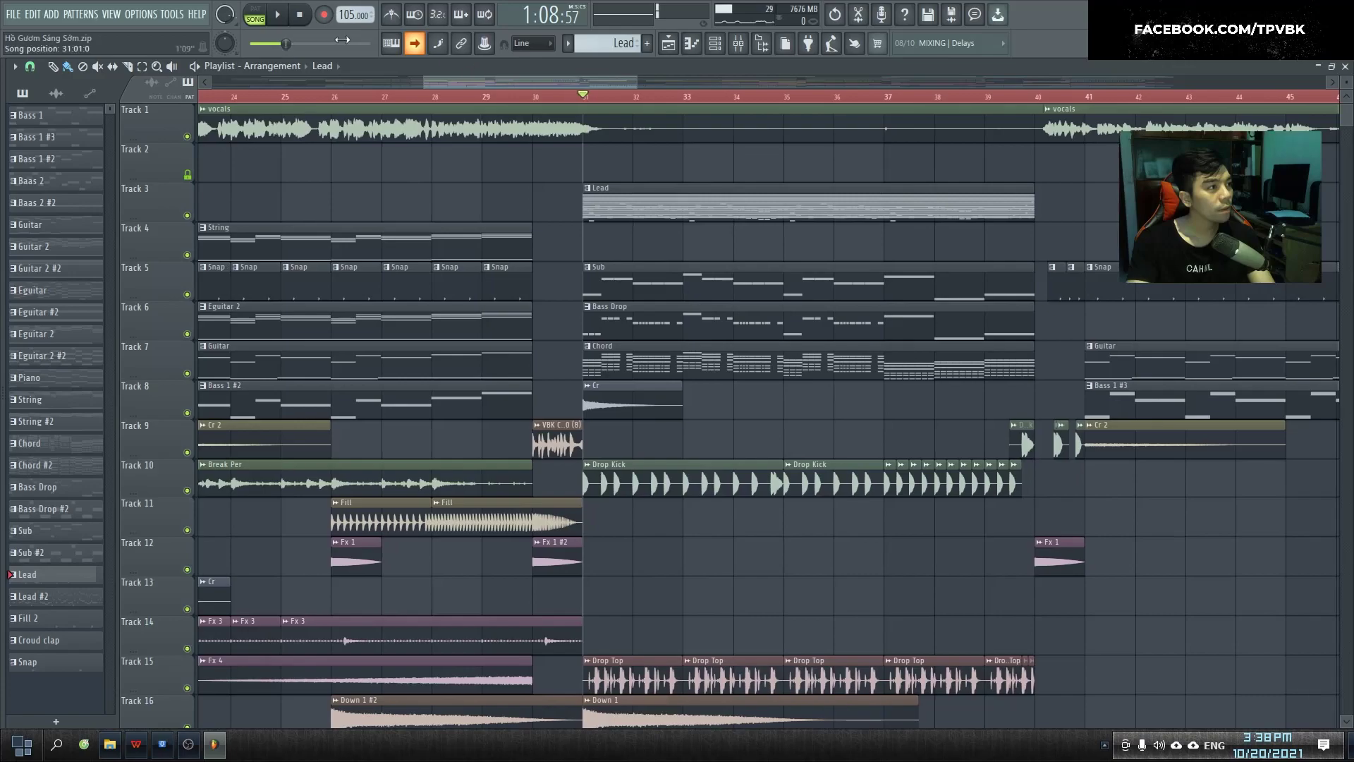
key("F9")
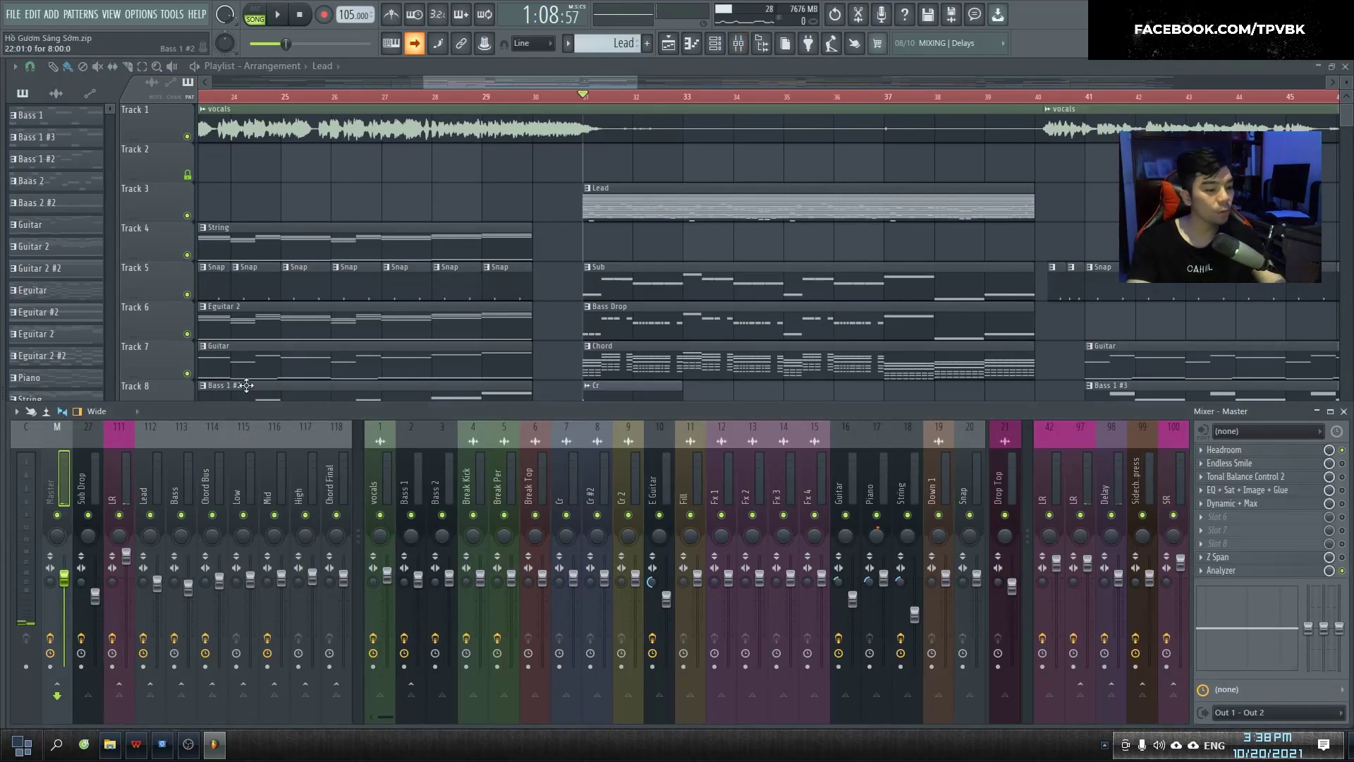
key("F6")
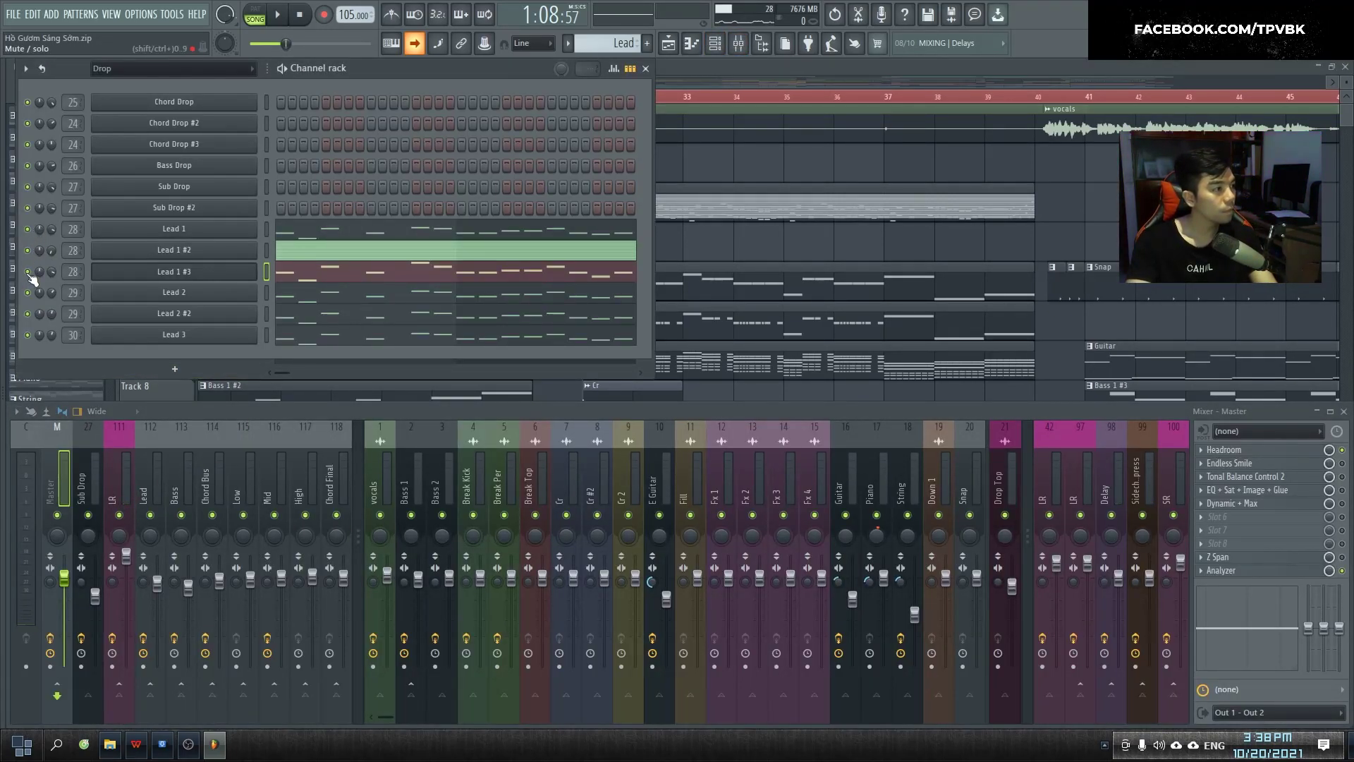
key("space")
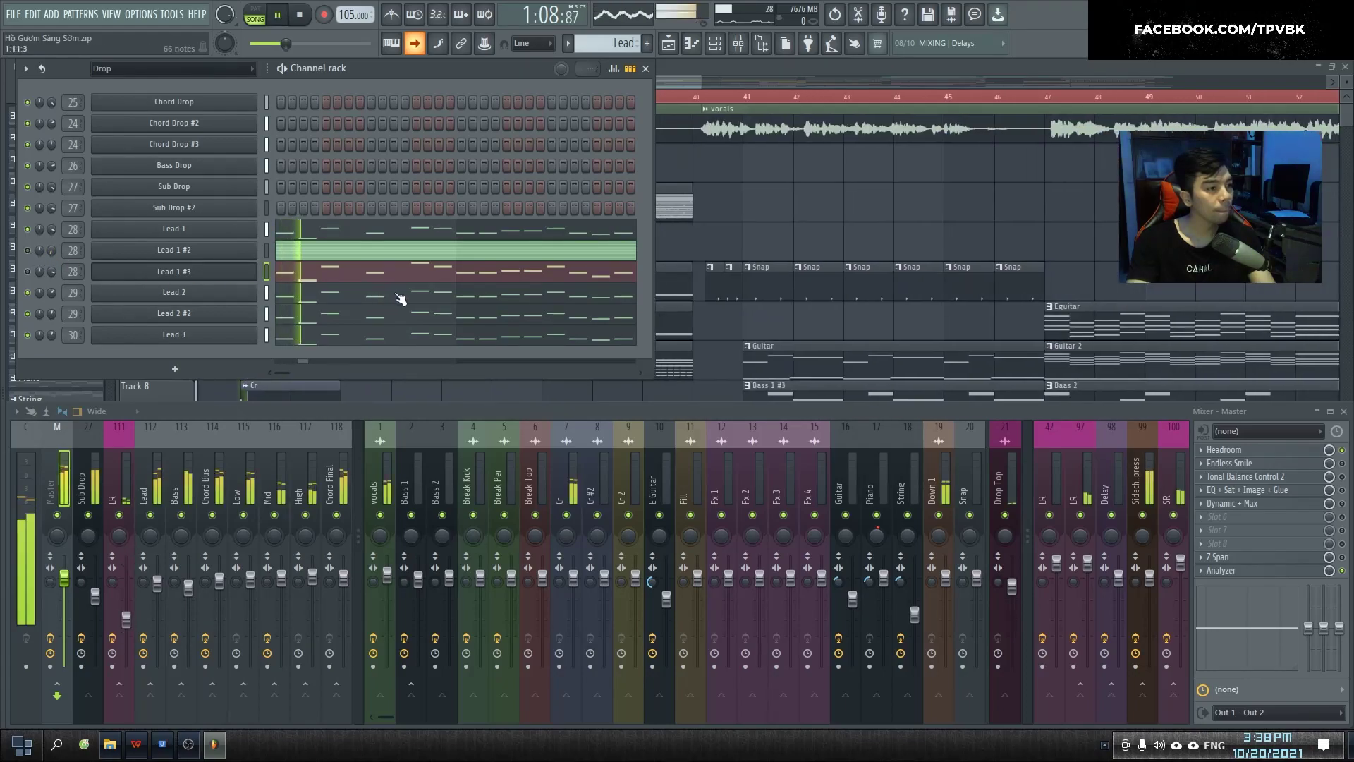
left_click_drag(513, 73, 1210, 77)
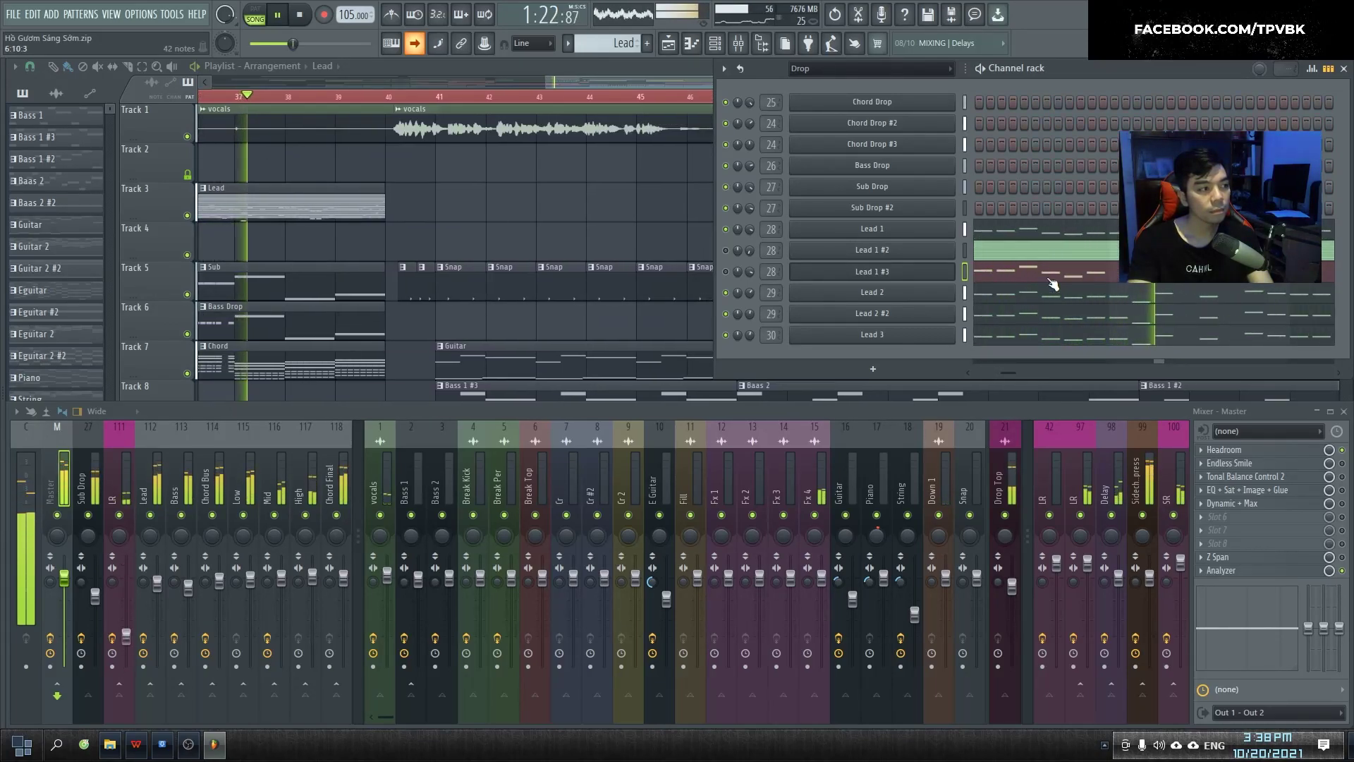
key("space")
- Unmute the Lead 1 #3 harmony channel, play the drop with it and lower its channel volume slightly
left_click(729, 273)
key("space")
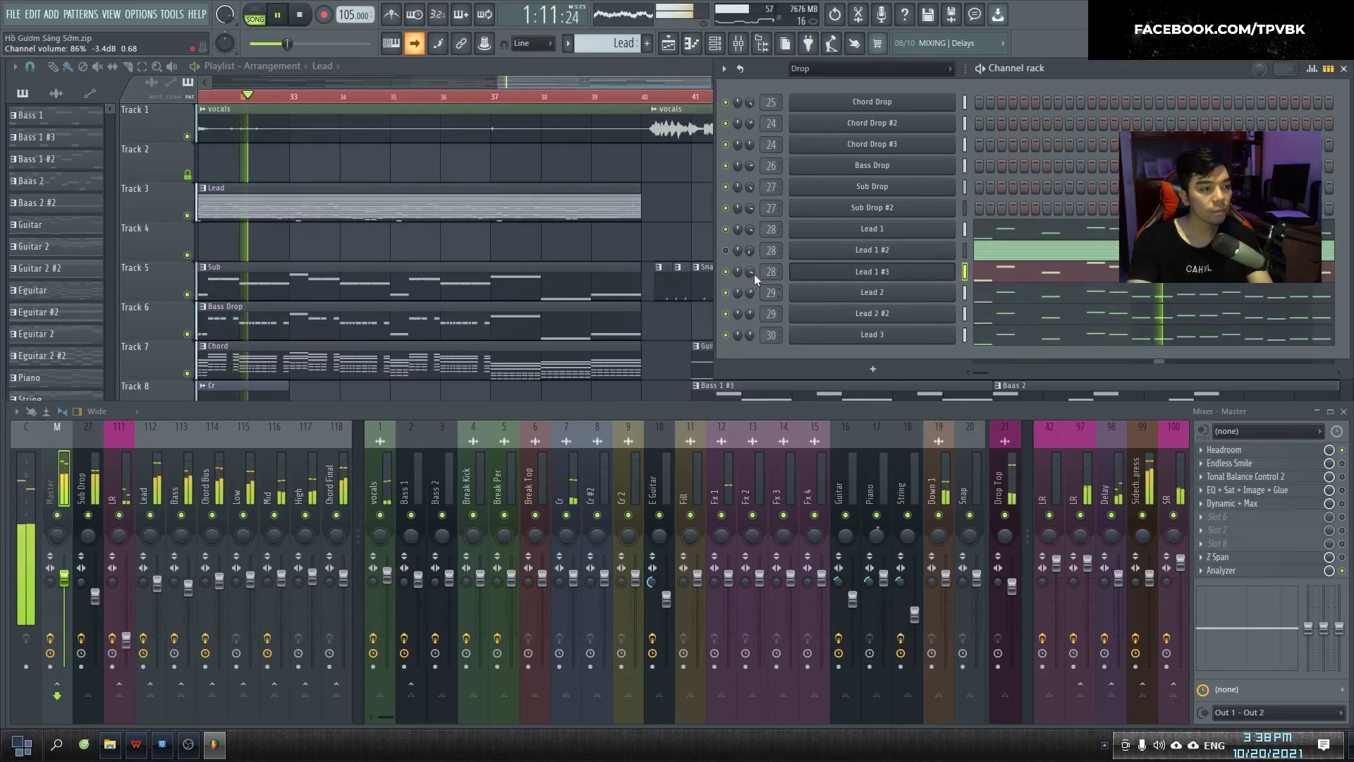
left_click_drag(751, 272, 751, 282)
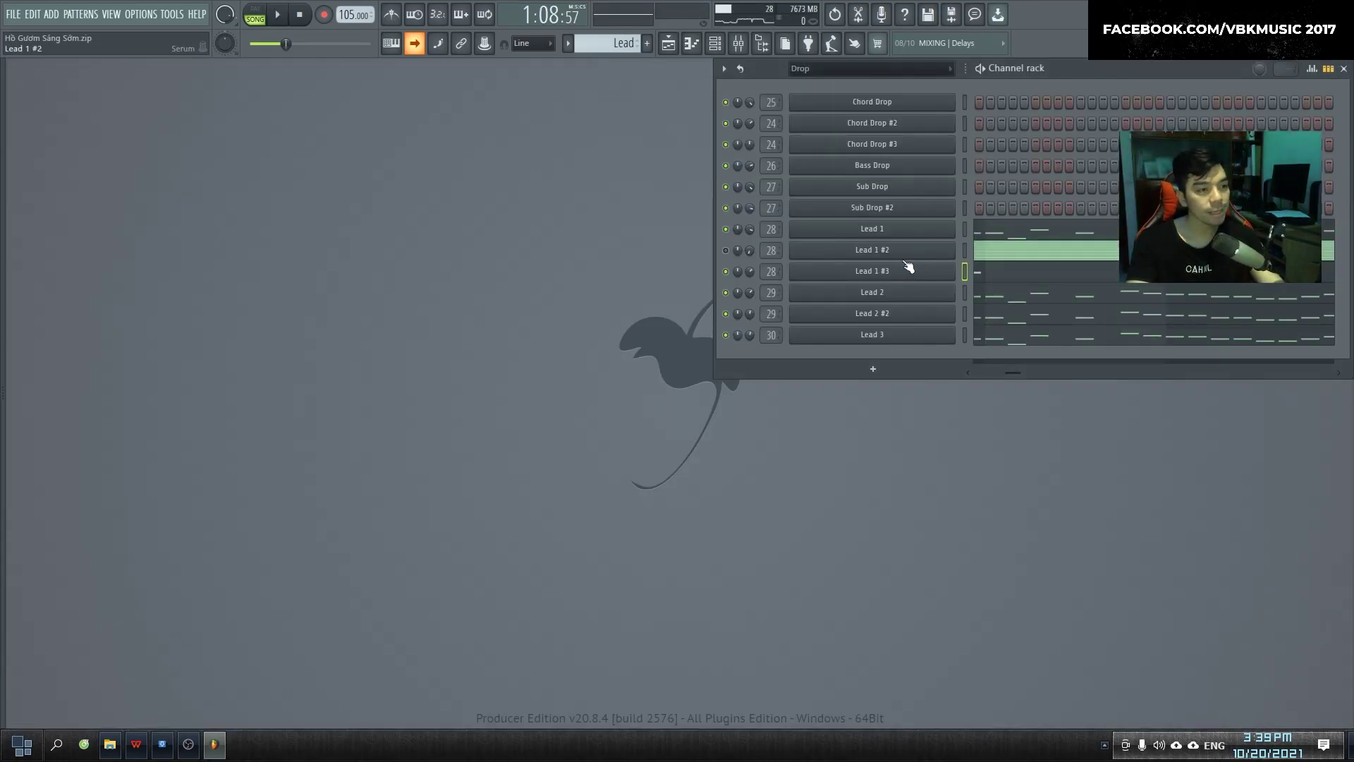
- Play the first drop from bar 31 in the playlist with all tracks sounding
key("F5")
scroll(750, 254, "down", 5)
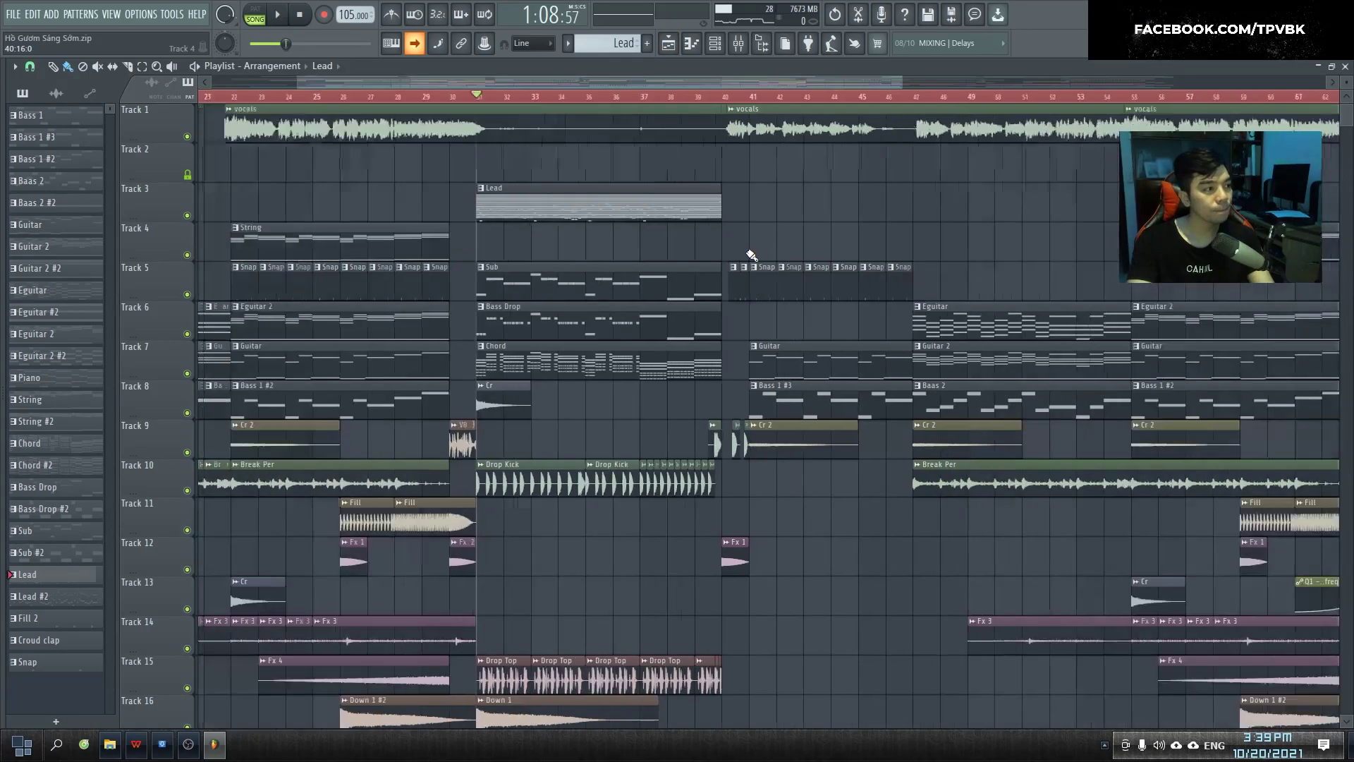
key("space")
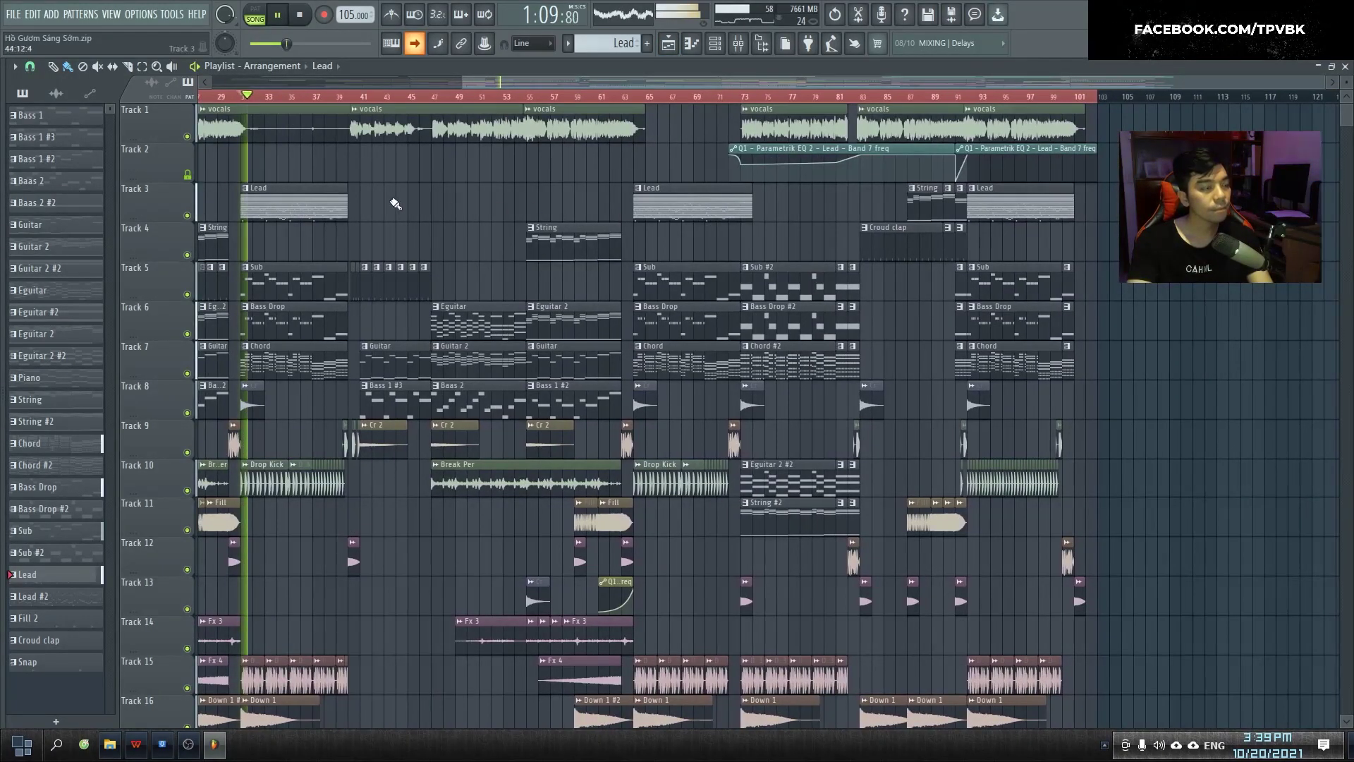
scroll(349, 203, "up", 5)
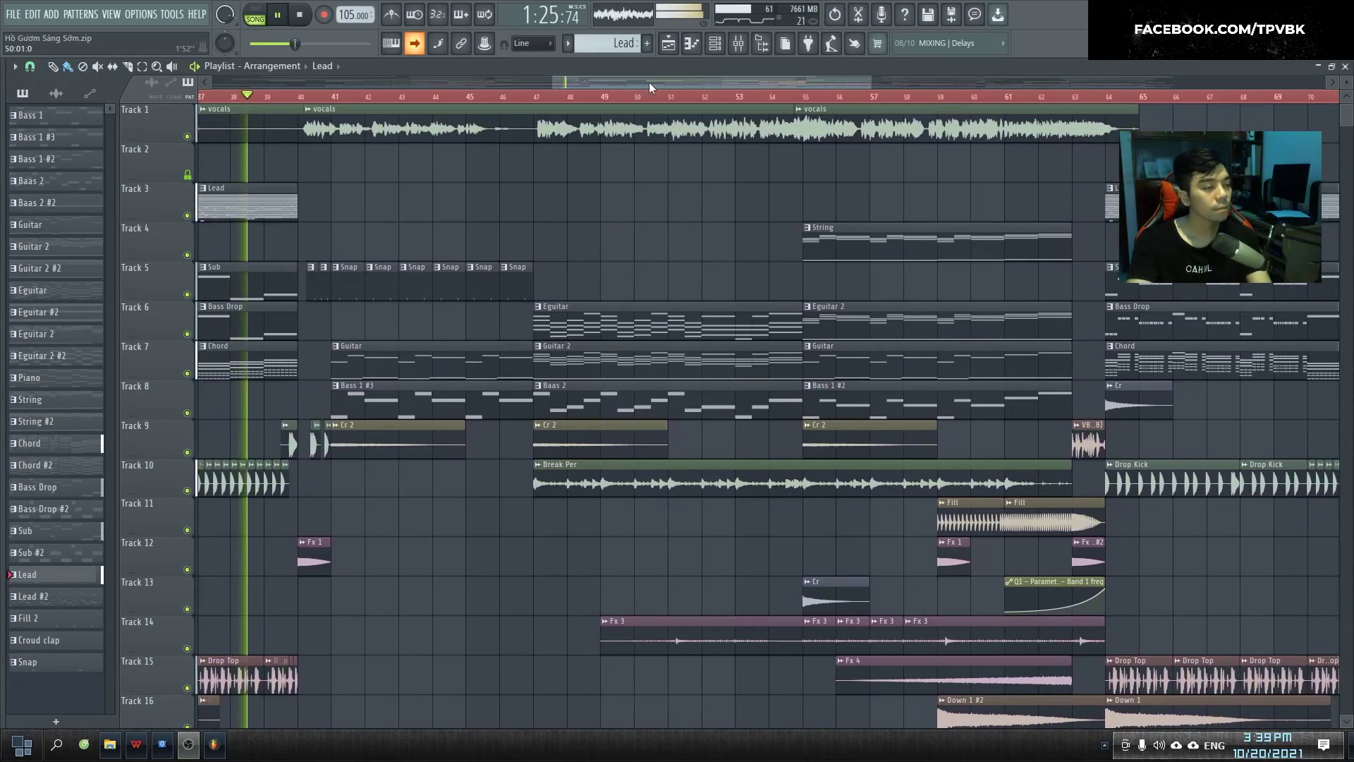
key("space")
- Solo Track 3 and play the Lead clip of the first drop on its own
right_click(188, 217)
scroll(211, 228, "up", 5)
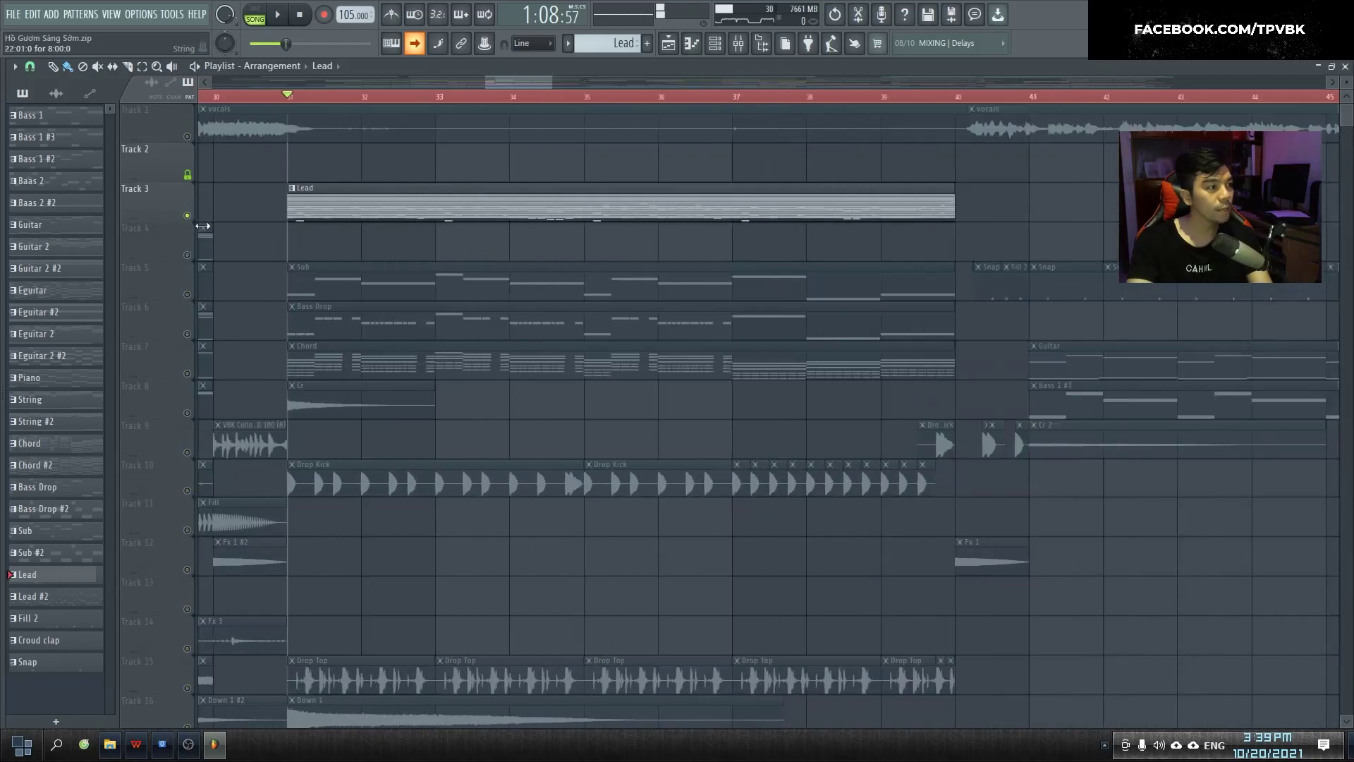
scroll(1023, 274, "down", 5)
key("space")
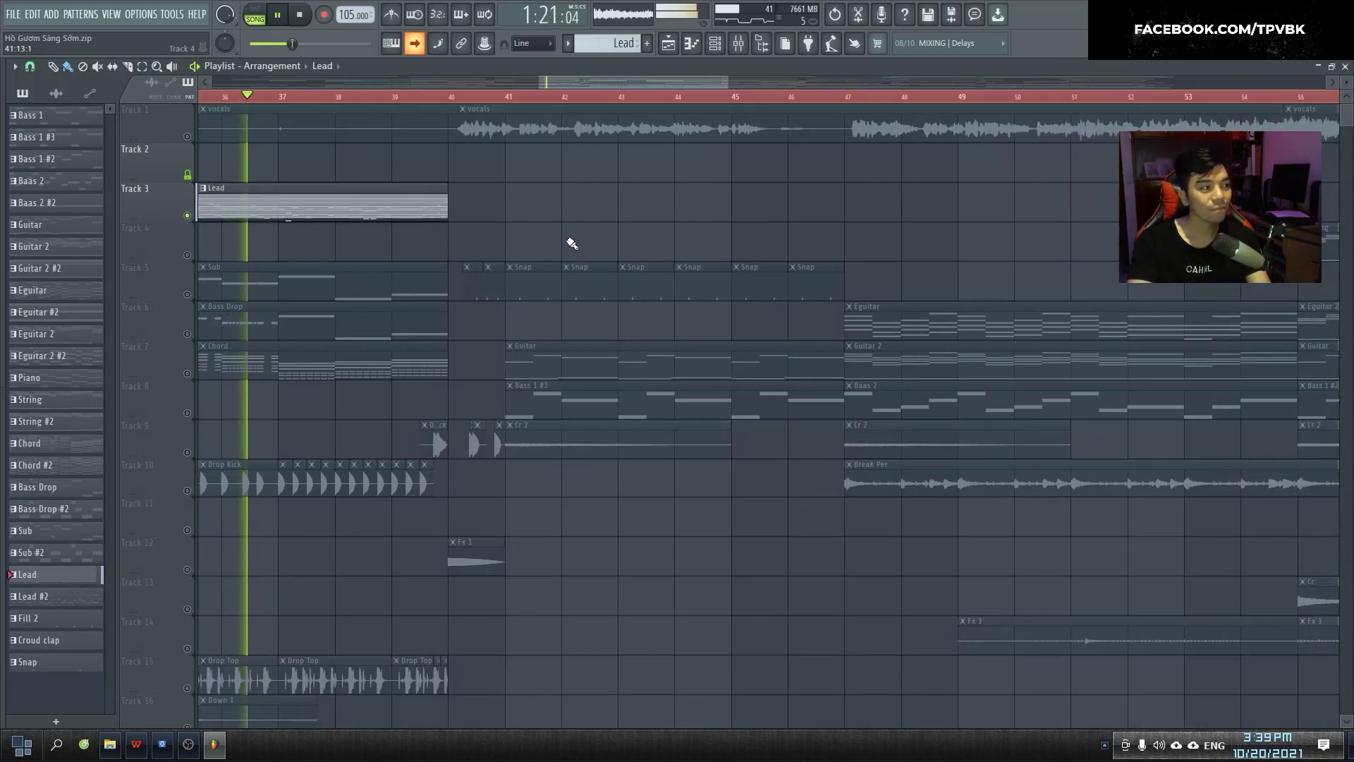
key("space")
- Take Track 3 out of solo and bring the build-up before the first drop into view
scroll(571, 225, "down", 6)
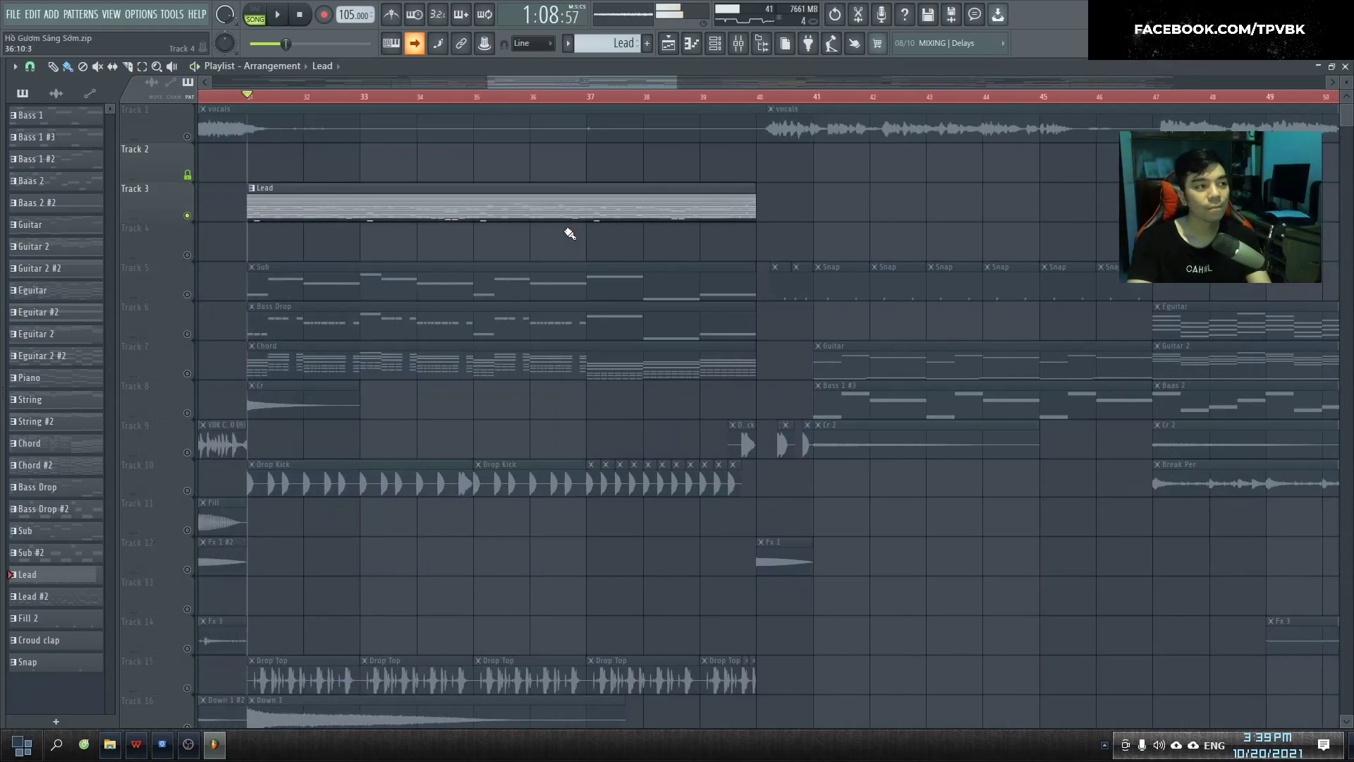
scroll(460, 218, "up", 5)
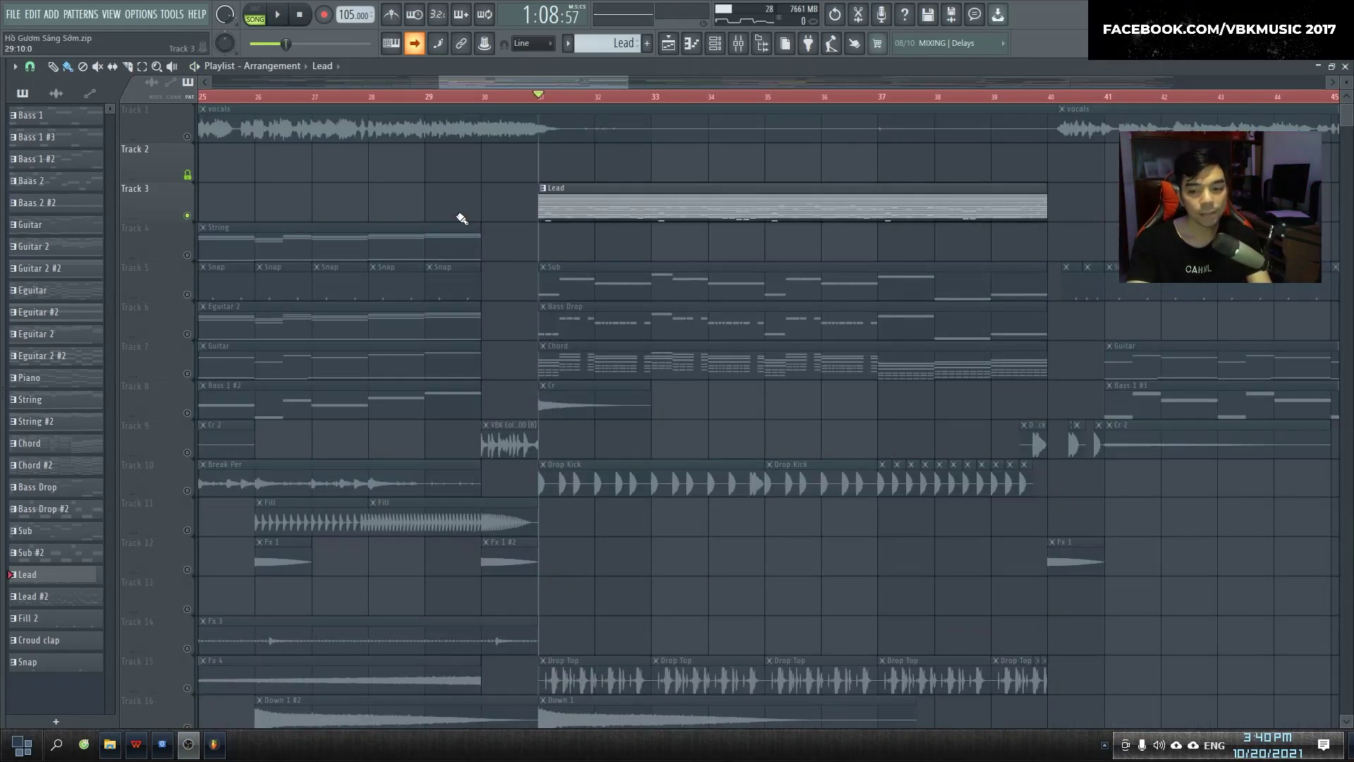
scroll(459, 217, "down", 5)
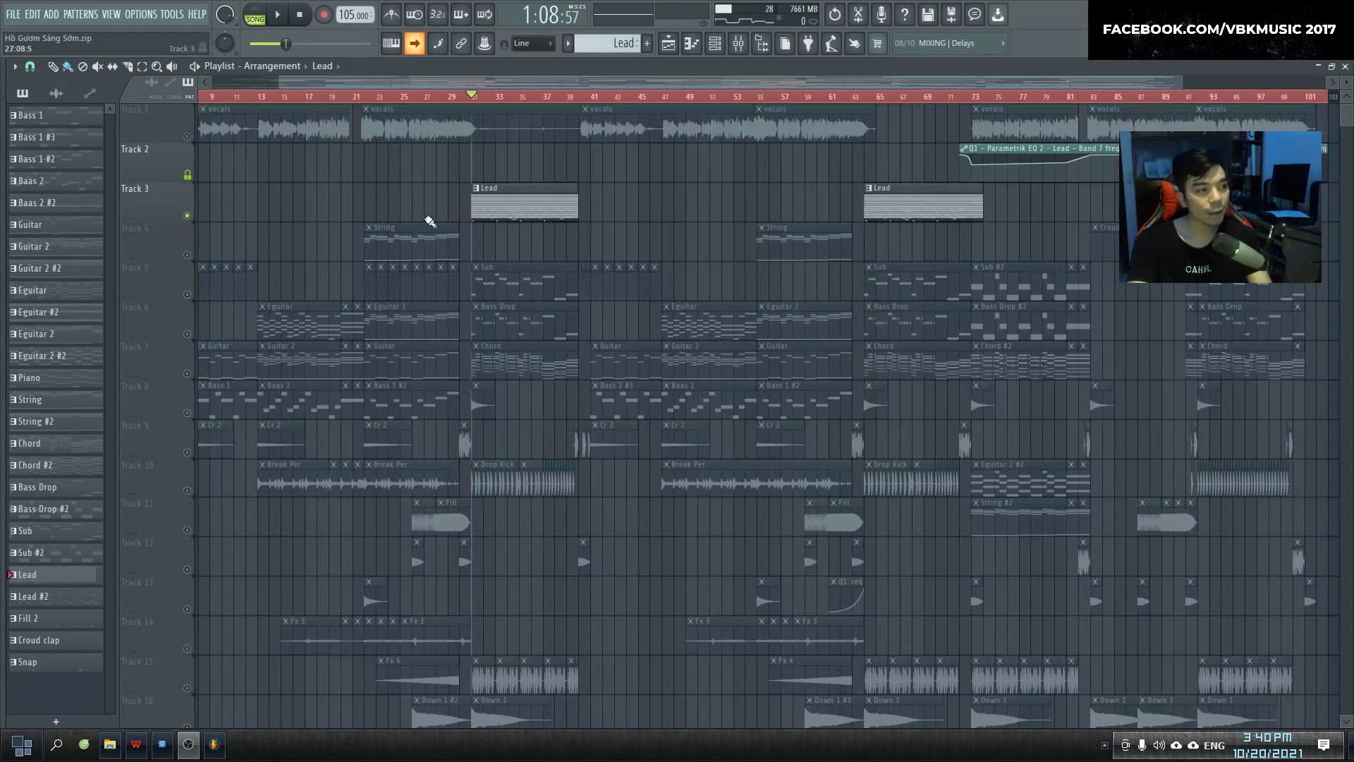
right_click(187, 216)
scroll(399, 272, "up", 3)
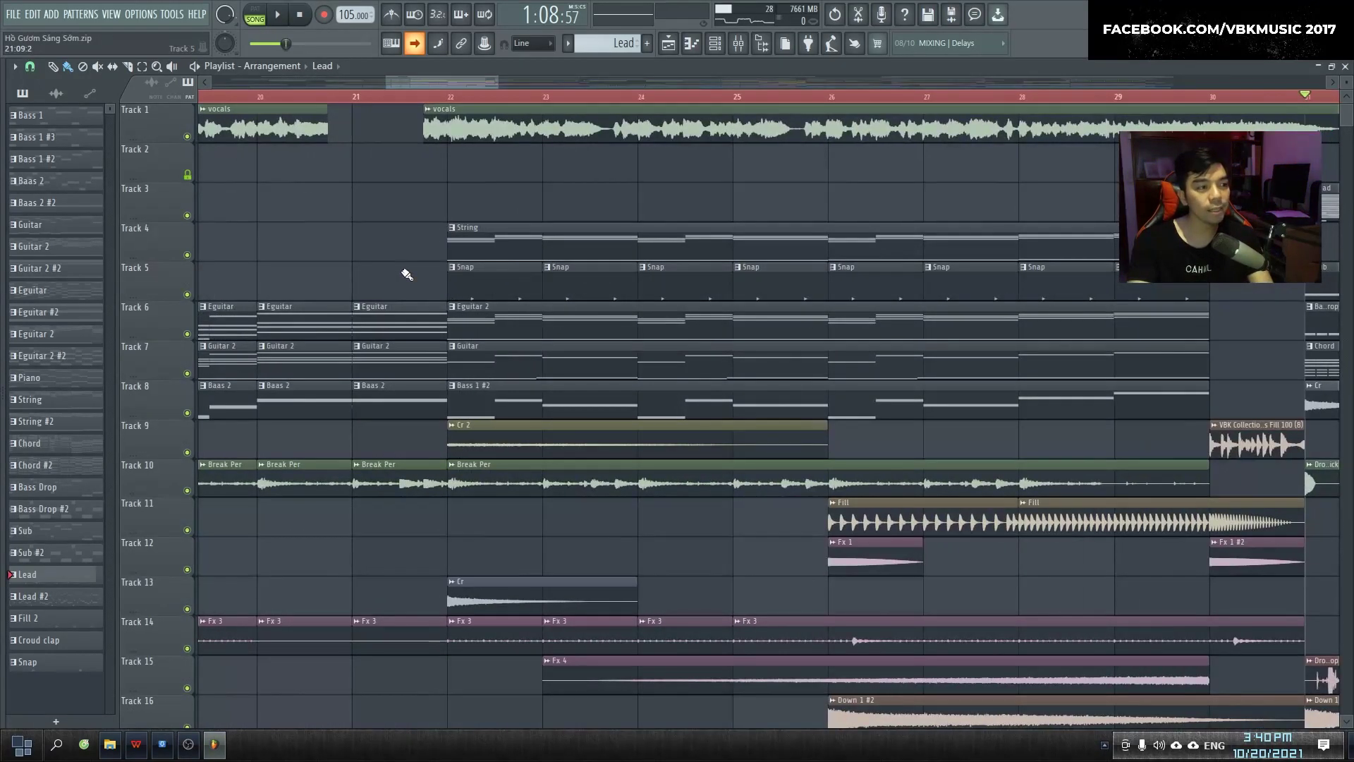